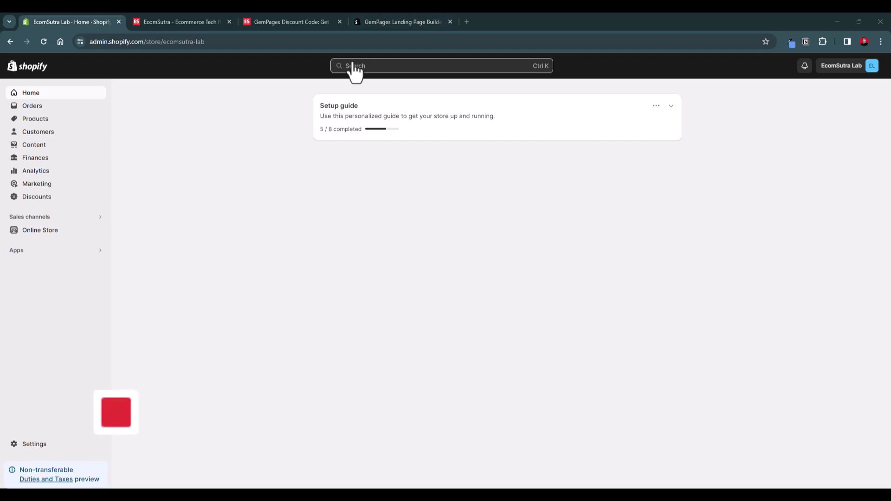
# Step: Switch to the browser tab with the GemPages Landing Page Builder App Store listing
pyautogui.click(401, 21)
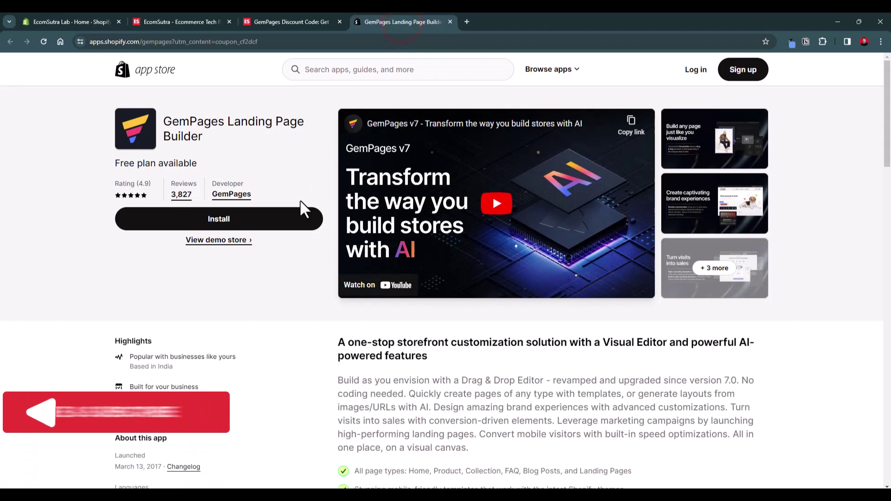
pyautogui.scroll(-3, 437, 248)
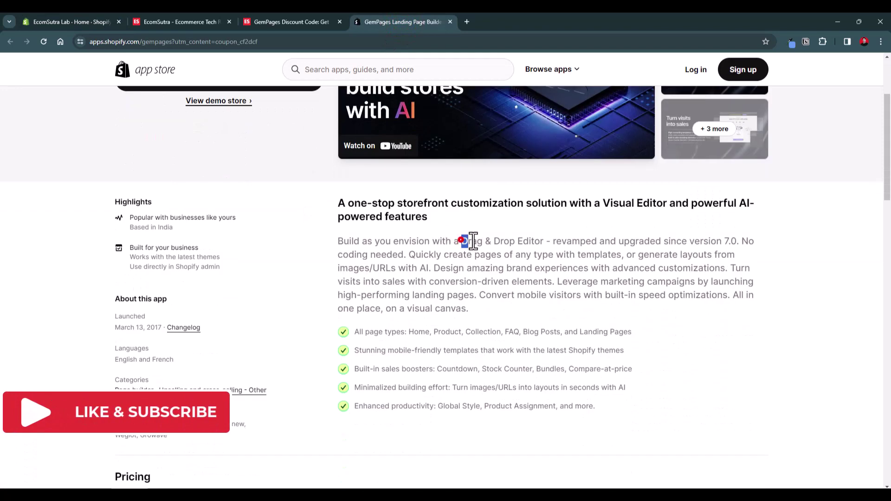
pyautogui.moveTo(458, 241); pyautogui.dragTo(542, 240)
pyautogui.click(534, 240)
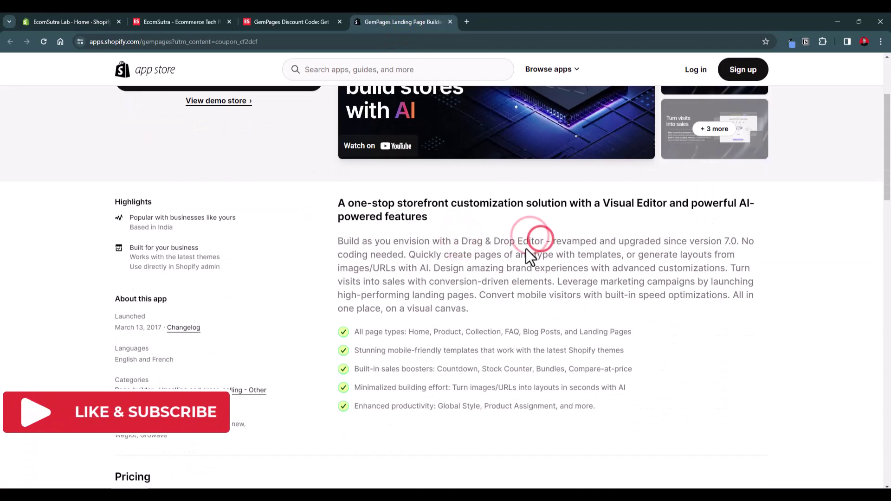
pyautogui.click(428, 269)
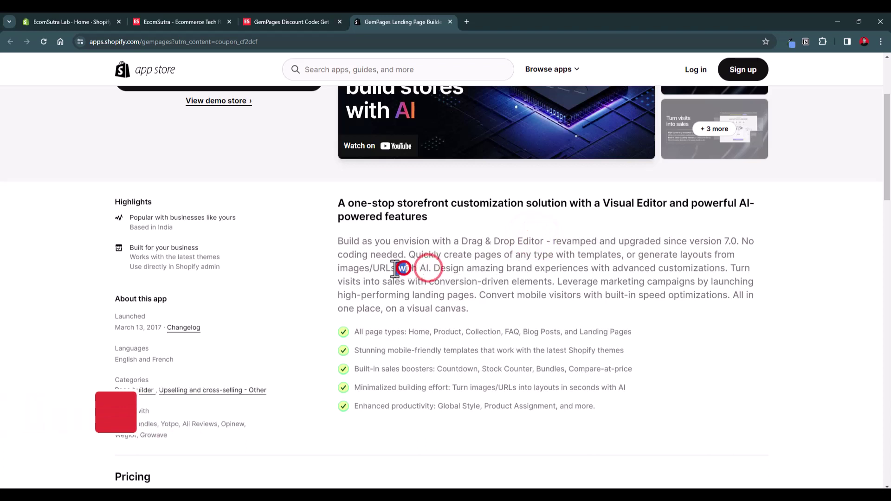
pyautogui.click(394, 268)
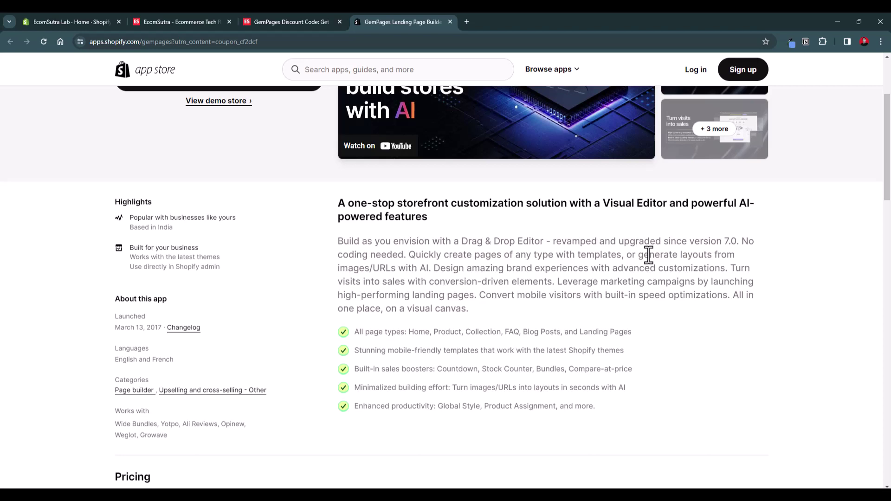
pyautogui.scroll(3, 648, 255)
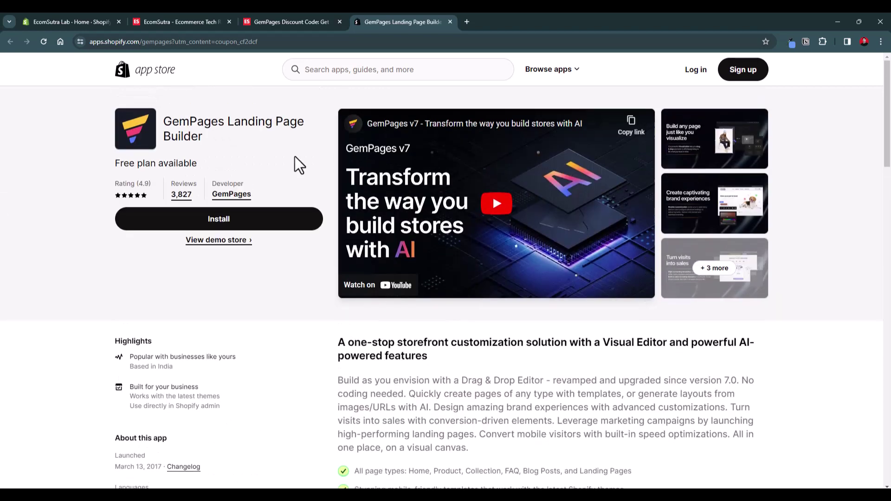
# Step: Open the GemPages discount code article and highlight the offer's 31st December 2023 end date
pyautogui.click(299, 22)
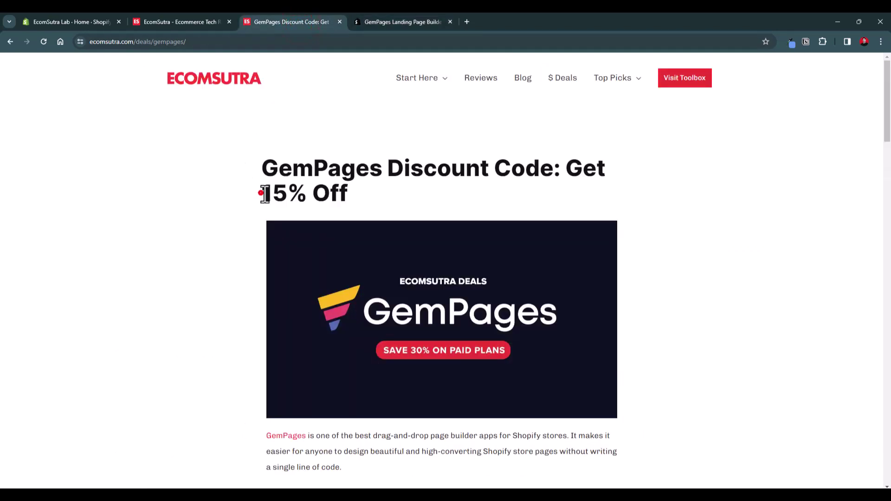
pyautogui.moveTo(262, 194); pyautogui.dragTo(306, 194)
pyautogui.scroll(-1, 307, 196)
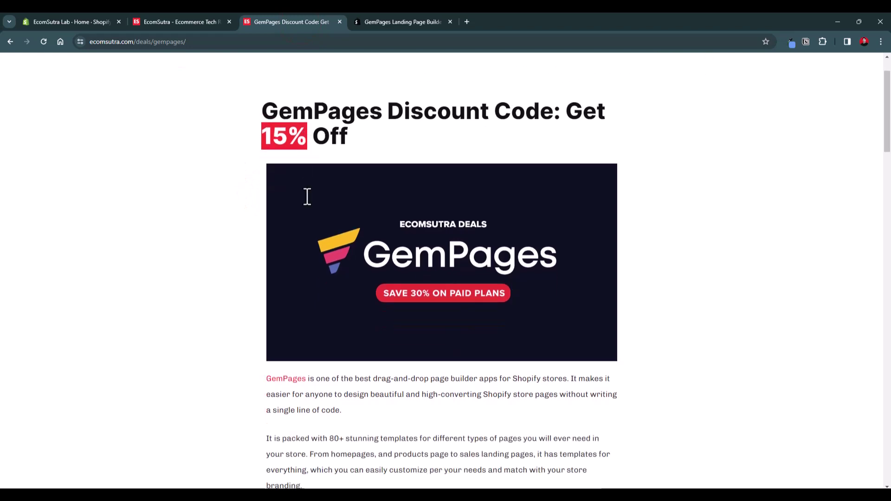
pyautogui.scroll(-10, 307, 196)
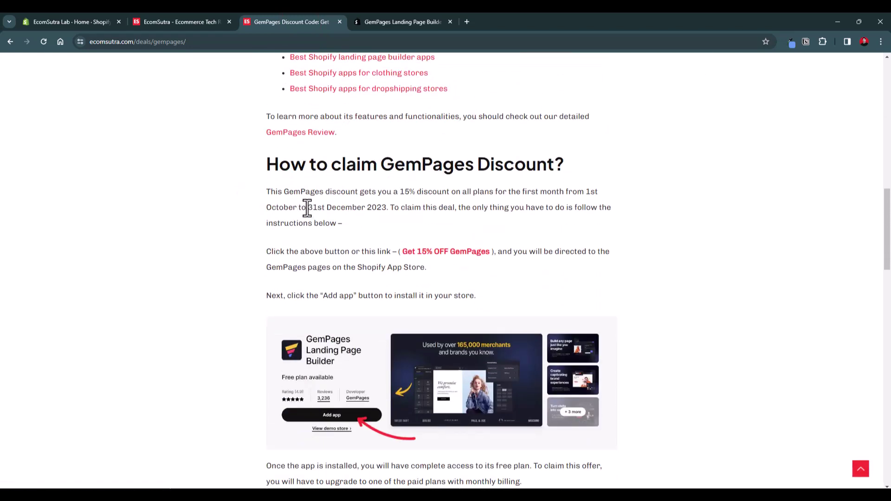
pyautogui.moveTo(313, 207); pyautogui.dragTo(383, 207)
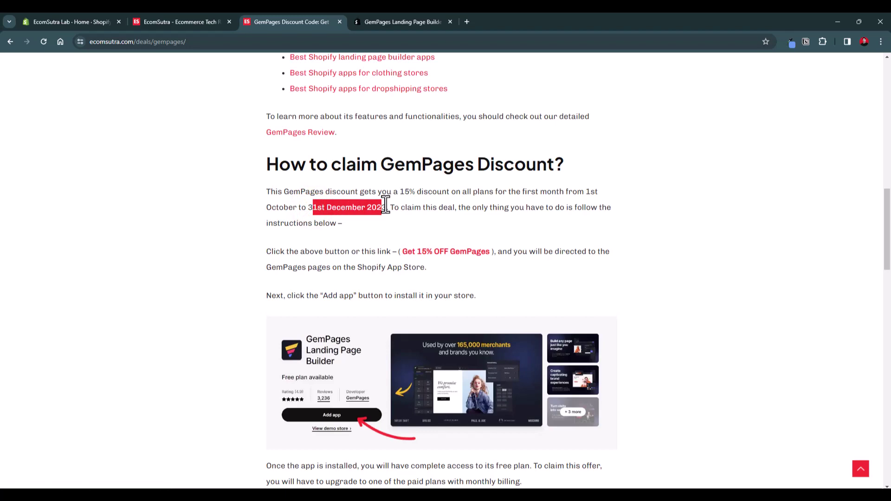
# Step: Review the 15% discount claim steps, then return to the Shopify admin home tab
pyautogui.scroll(10, 384, 204)
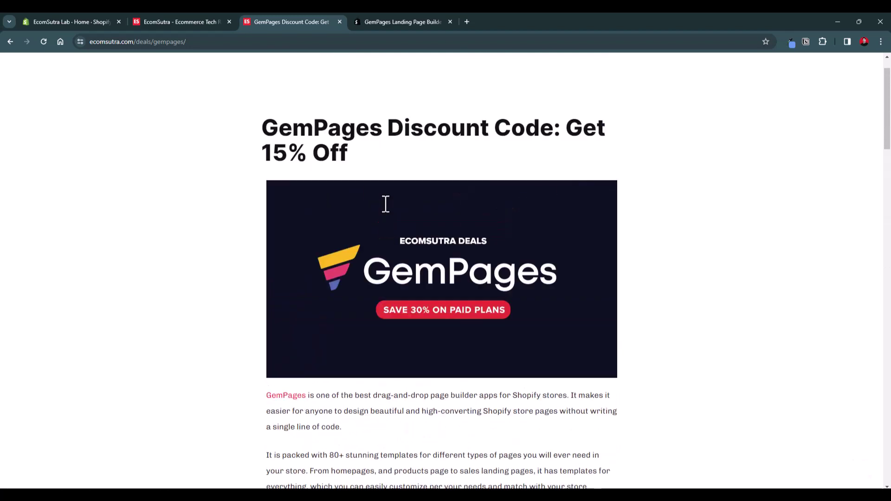
pyautogui.scroll(2, 384, 207)
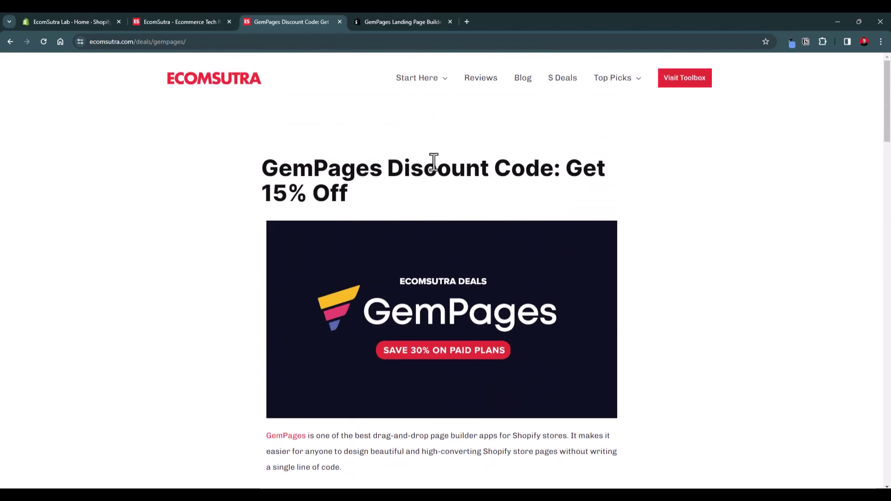
pyautogui.scroll(-2, 431, 167)
pyautogui.scroll(-15, 429, 175)
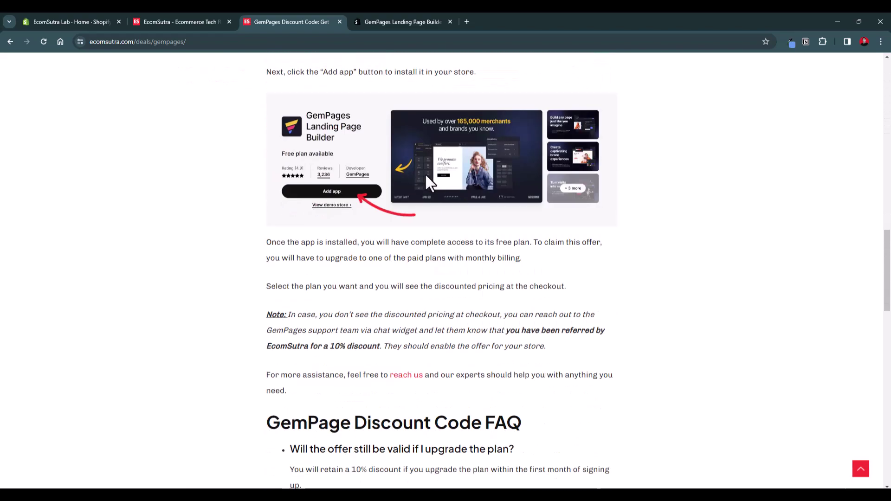
pyautogui.scroll(-5, 422, 182)
pyautogui.scroll(14, 421, 184)
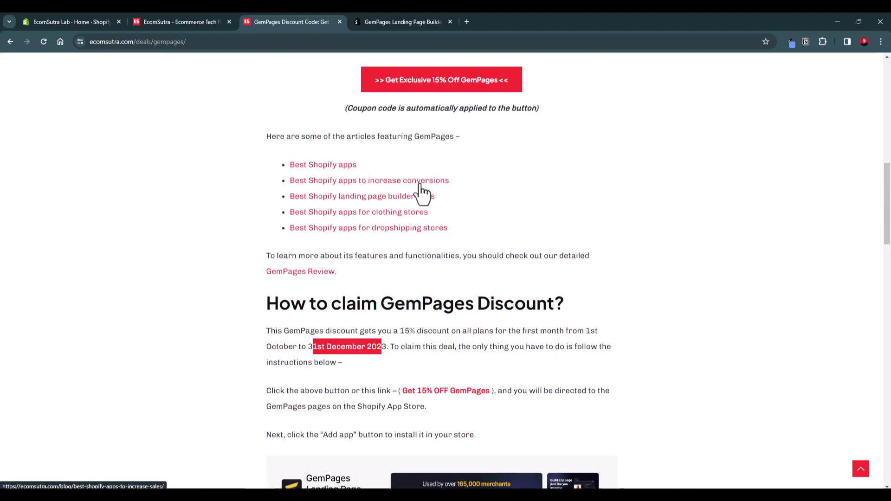
pyautogui.scroll(6, 422, 193)
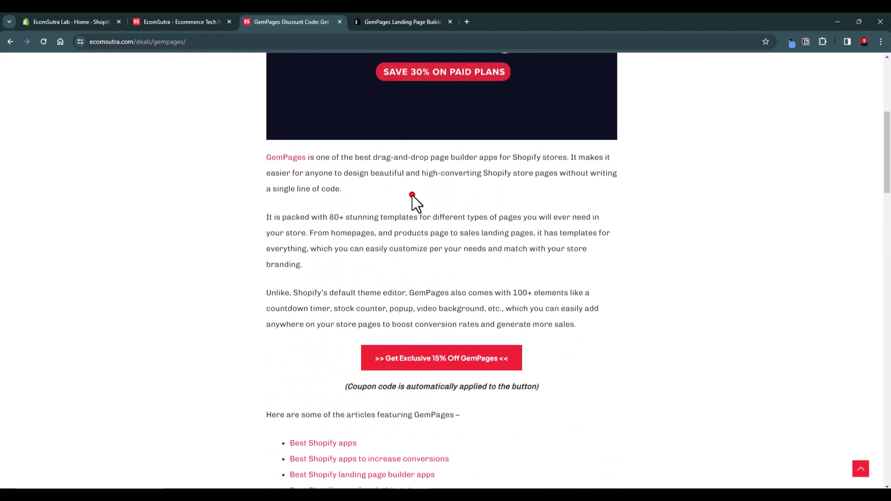
pyautogui.click(81, 17)
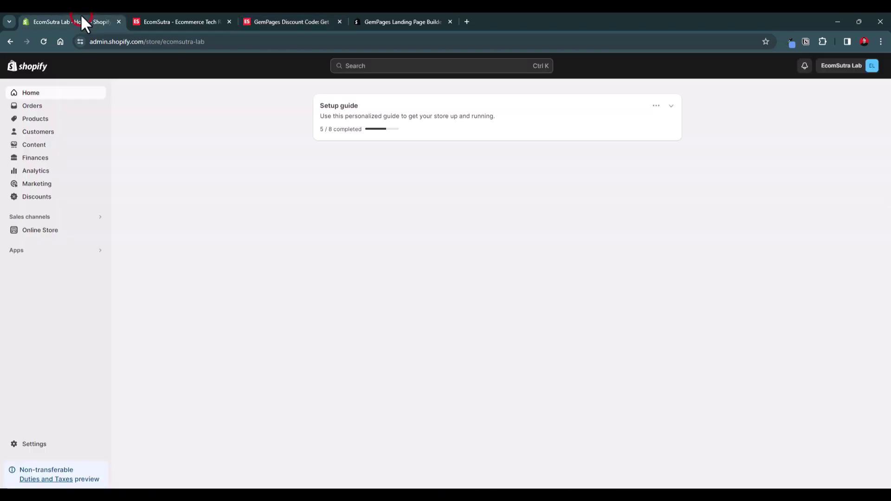
# Step: Launch GemPages Builder from the Apps list and choose Create new page on its dashboard
pyautogui.click(19, 252)
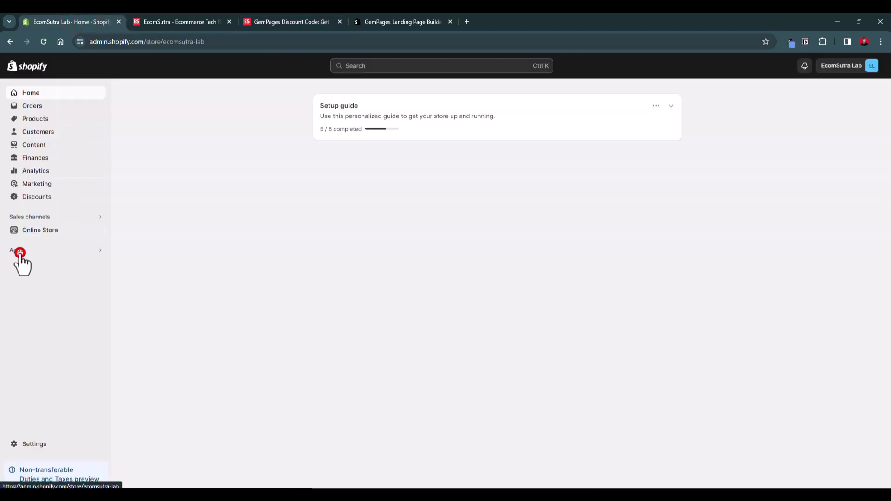
pyautogui.click(355, 101)
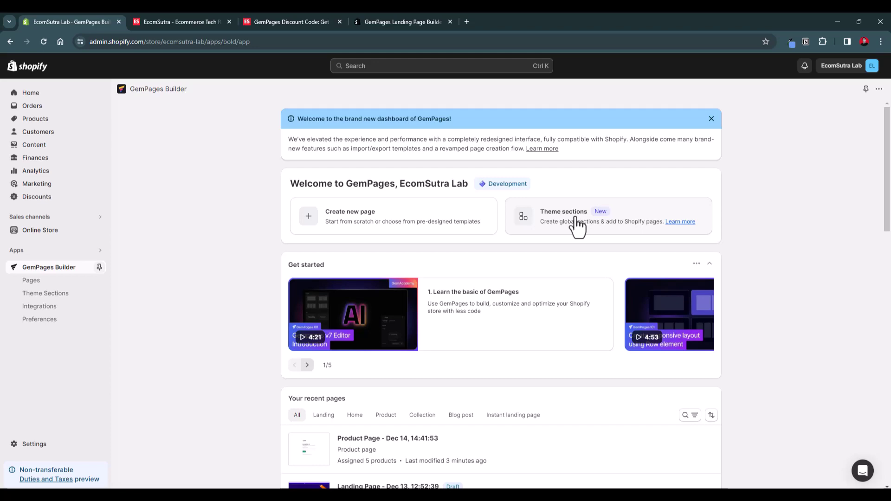
pyautogui.scroll(-5, 492, 251)
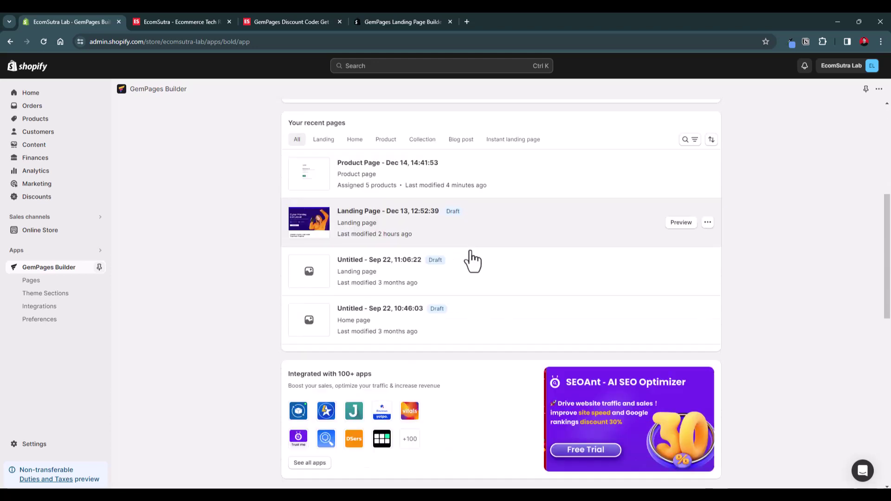
pyautogui.scroll(-3, 419, 309)
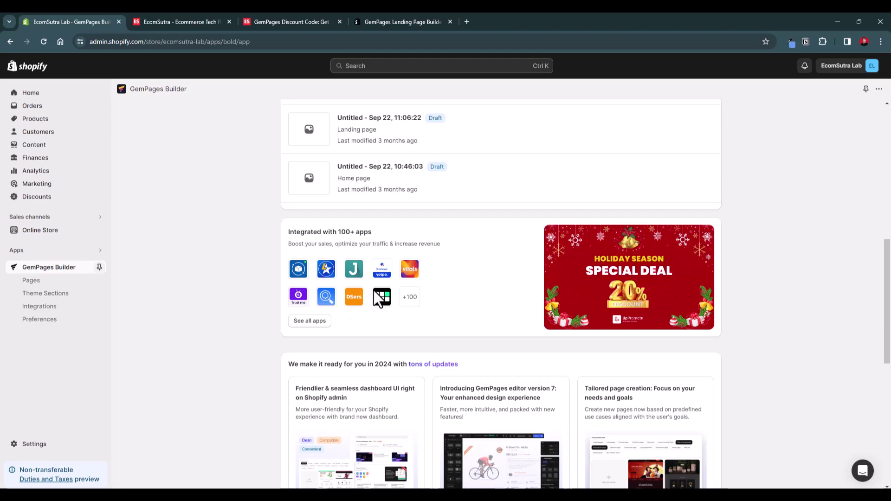
pyautogui.scroll(10, 374, 294)
pyautogui.click(361, 223)
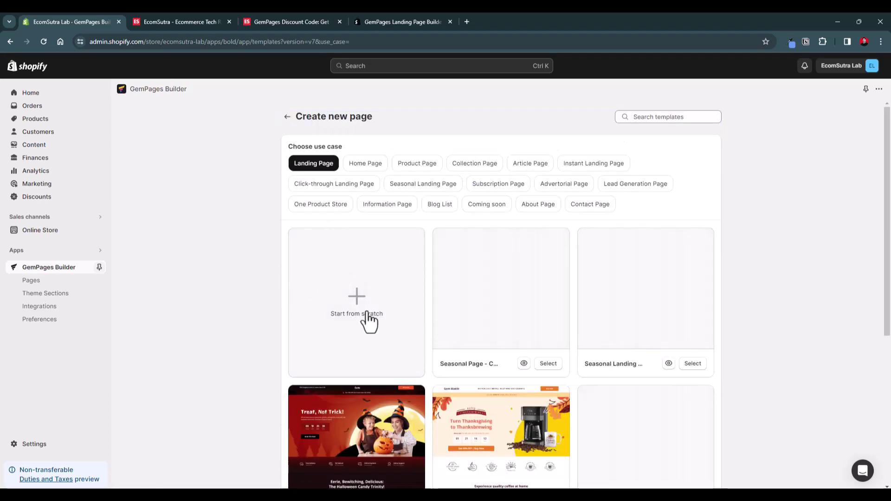
# Step: Pick the Seasonal Landing Page – Black Friday Sale template from the gallery and use it
pyautogui.scroll(-4, 513, 294)
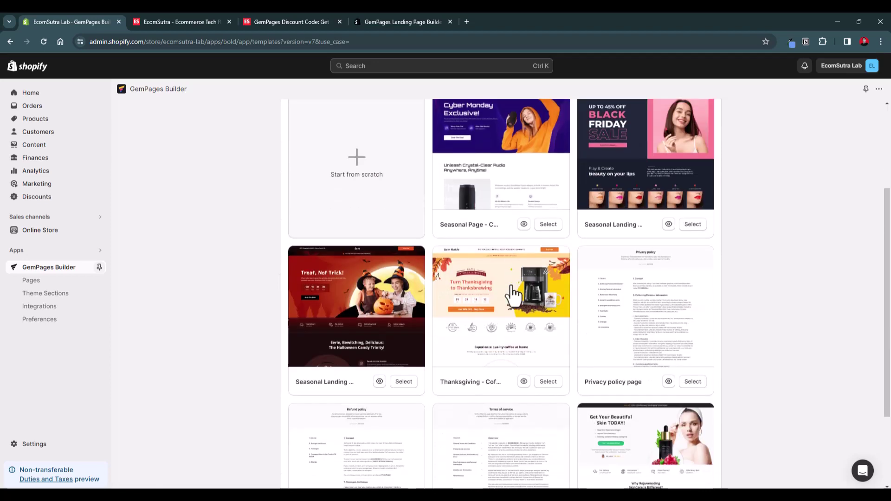
pyautogui.scroll(4, 513, 294)
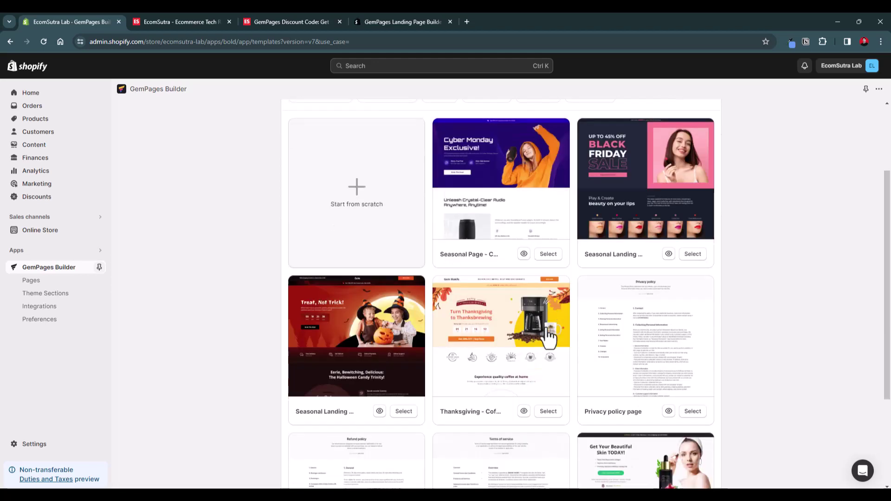
pyautogui.scroll(-3, 548, 325)
pyautogui.scroll(-3, 585, 325)
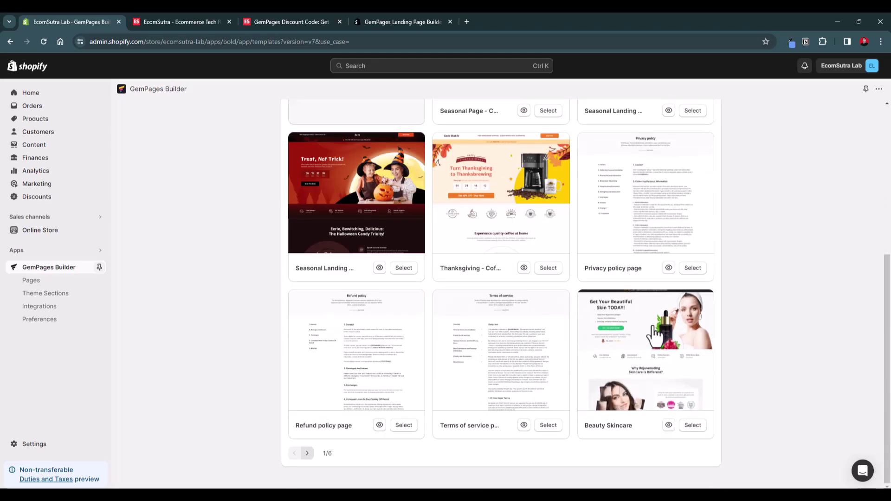
pyautogui.scroll(1, 632, 356)
pyautogui.scroll(5, 633, 355)
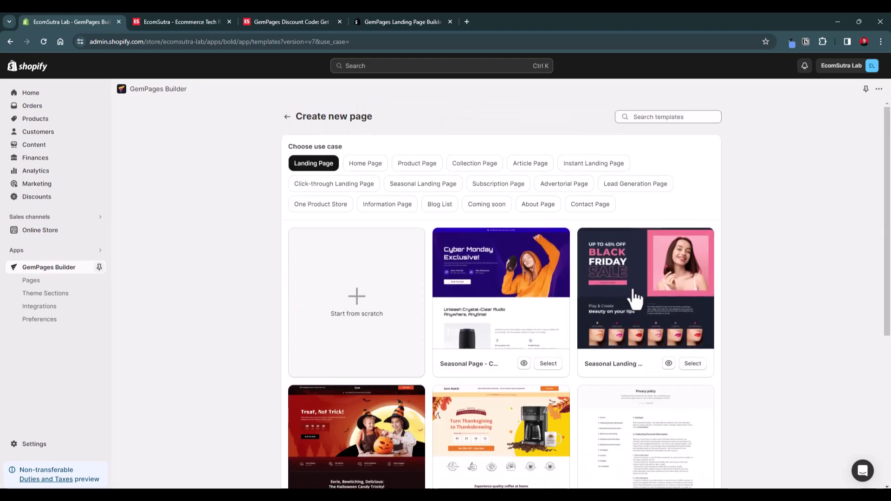
pyautogui.click(634, 297)
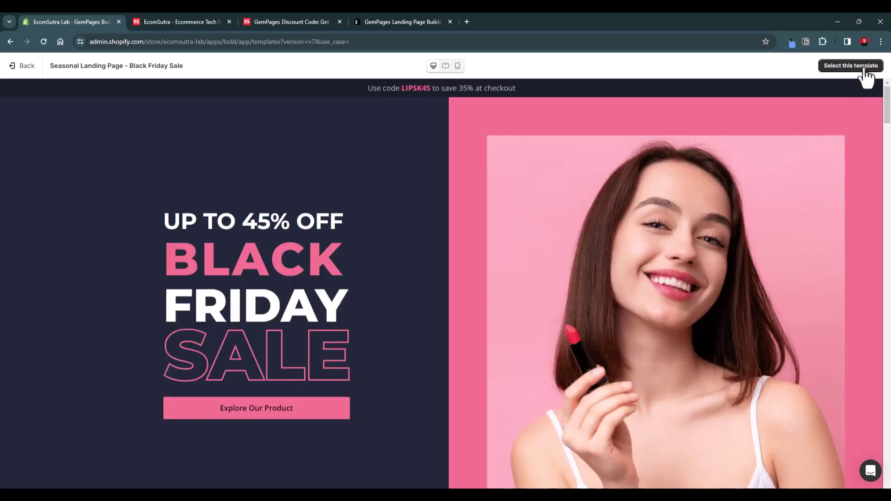
pyautogui.click(862, 66)
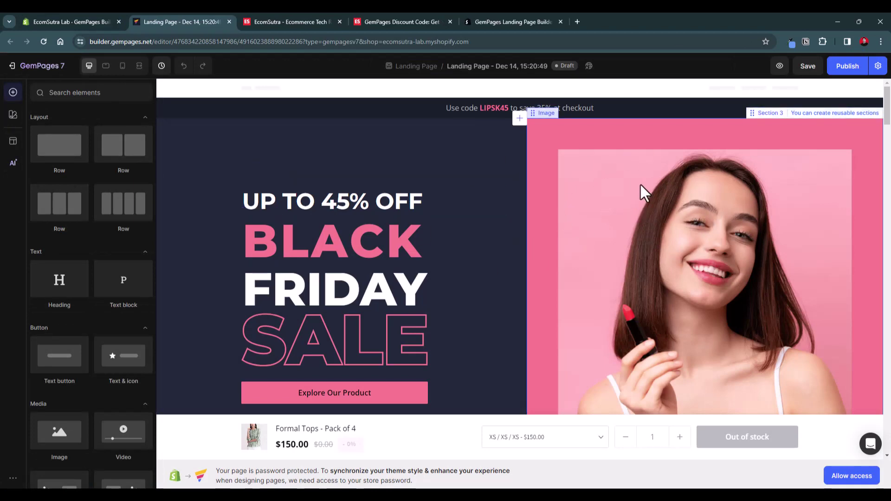
# Step: Edit the hero heading from 'UP TO 45% OFF' to 'UP TO 95% OFF'
pyautogui.click(664, 174)
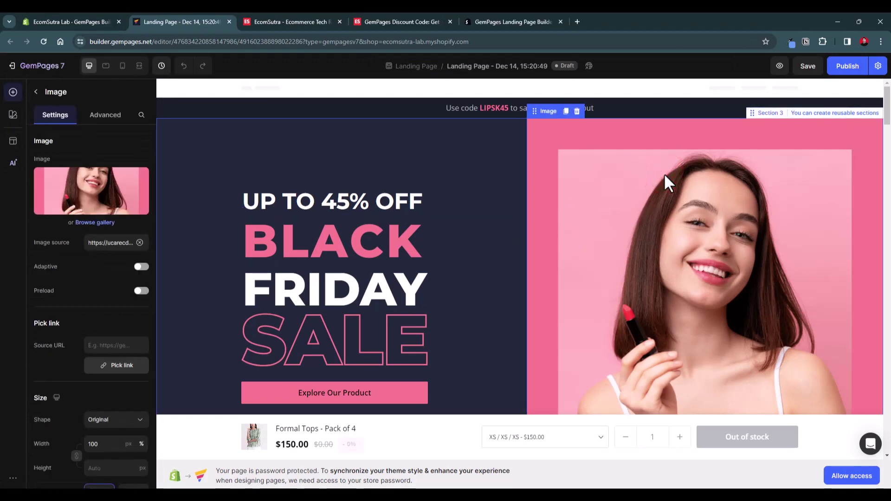
pyautogui.moveTo(123, 209)
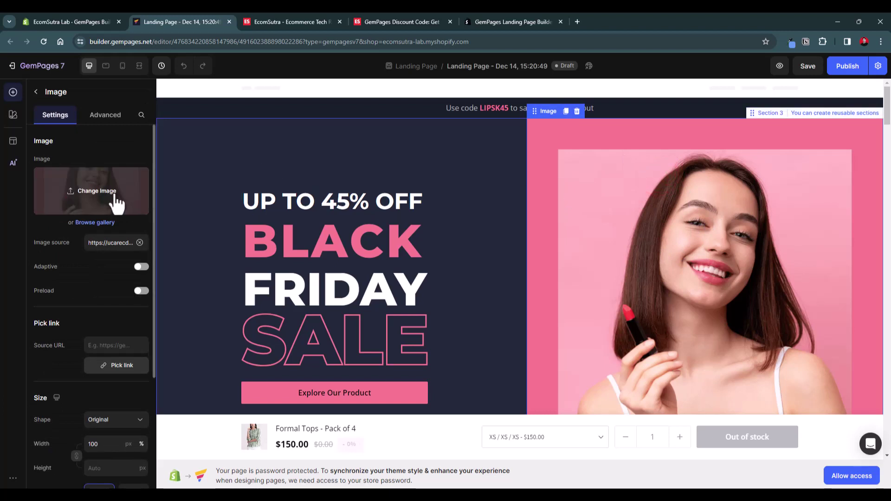
pyautogui.click(306, 204)
pyautogui.doubleClick(308, 204)
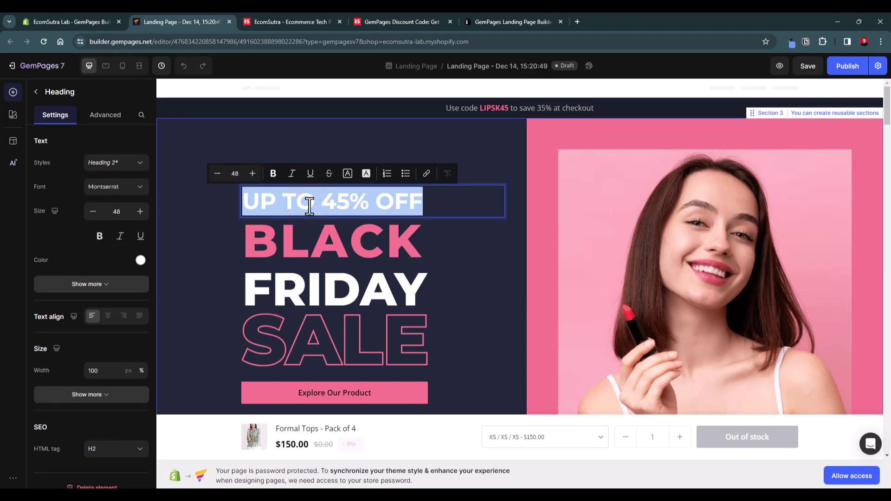
pyautogui.click(345, 206)
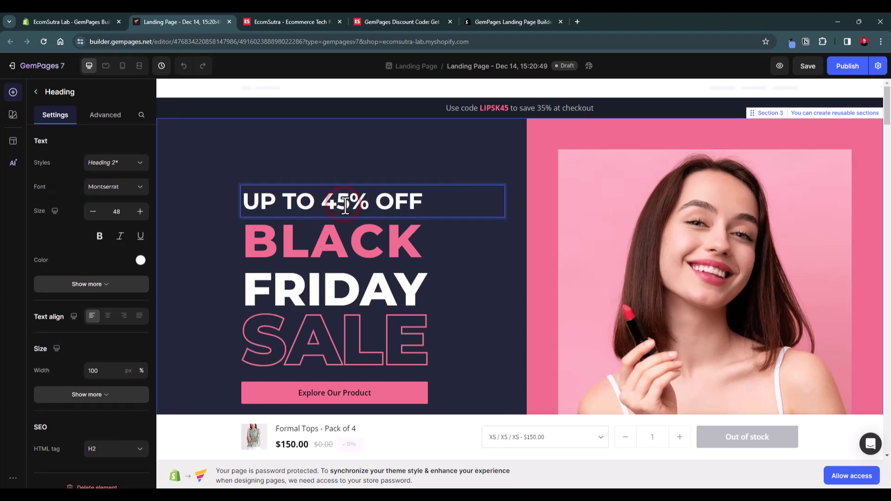
pyautogui.press('BackSpace')
pyautogui.press('BackSpace')
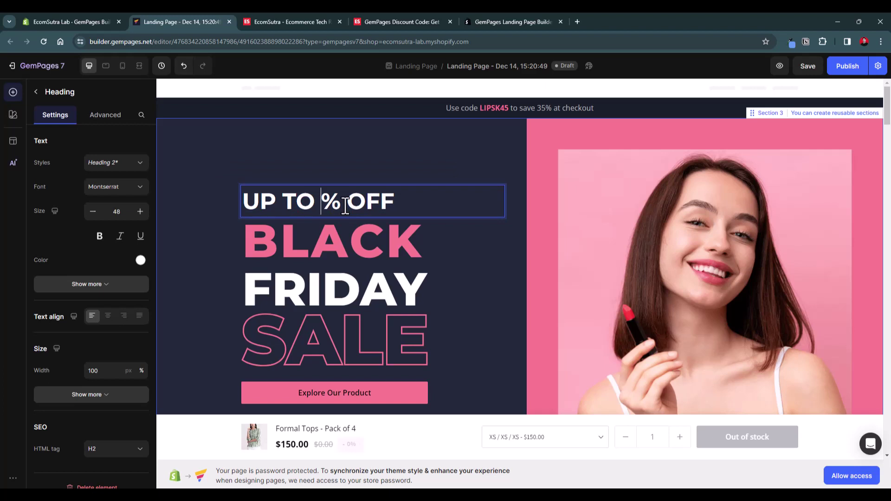
pyautogui.write('95')
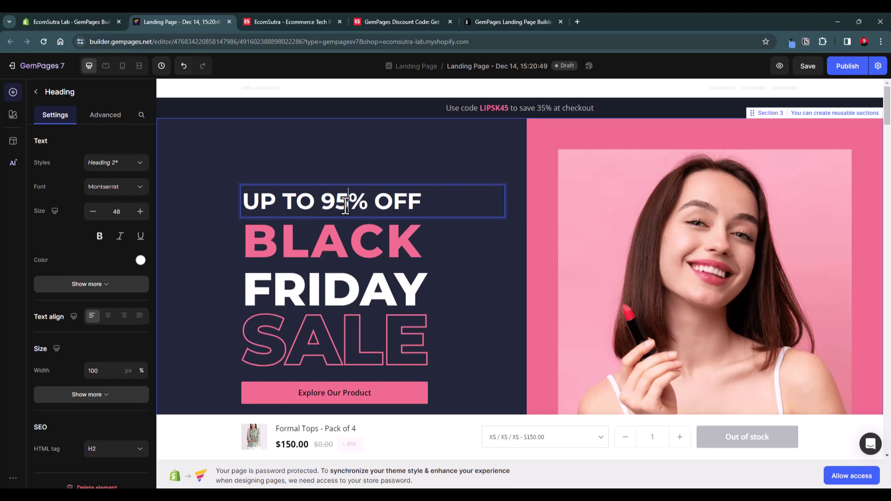
pyautogui.click(492, 114)
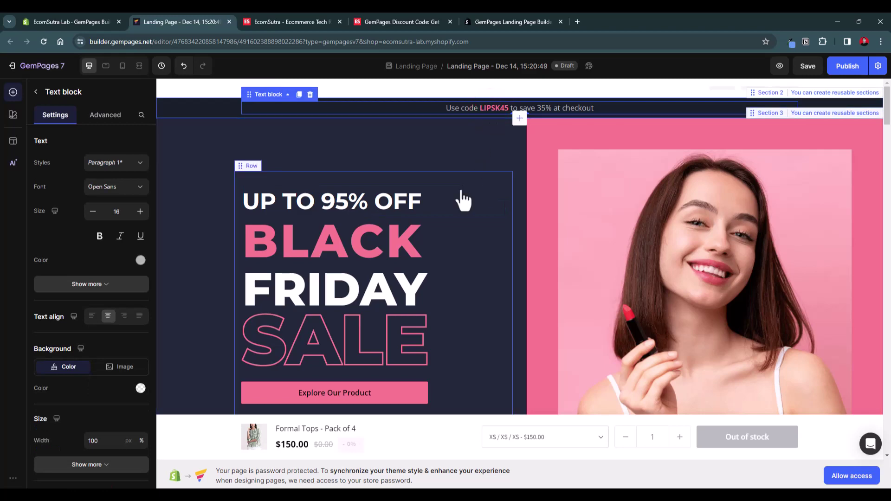
pyautogui.scroll(-3, 461, 199)
pyautogui.scroll(-3, 484, 273)
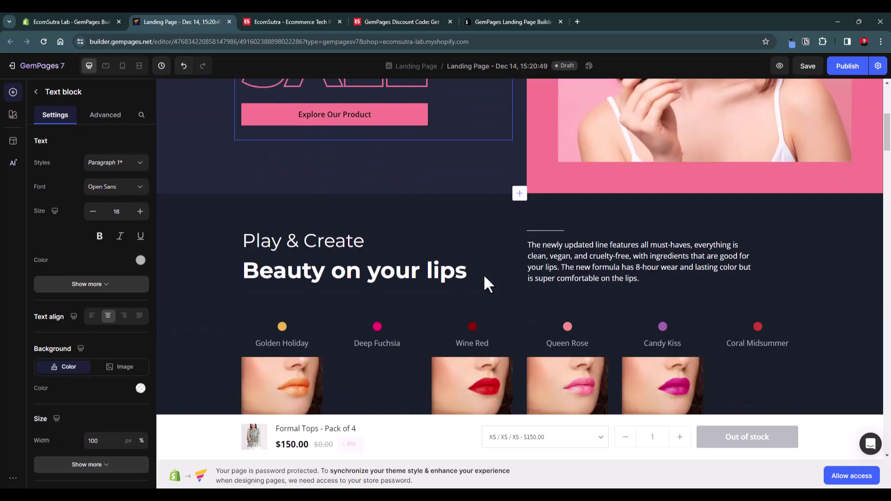
pyautogui.scroll(-3, 478, 276)
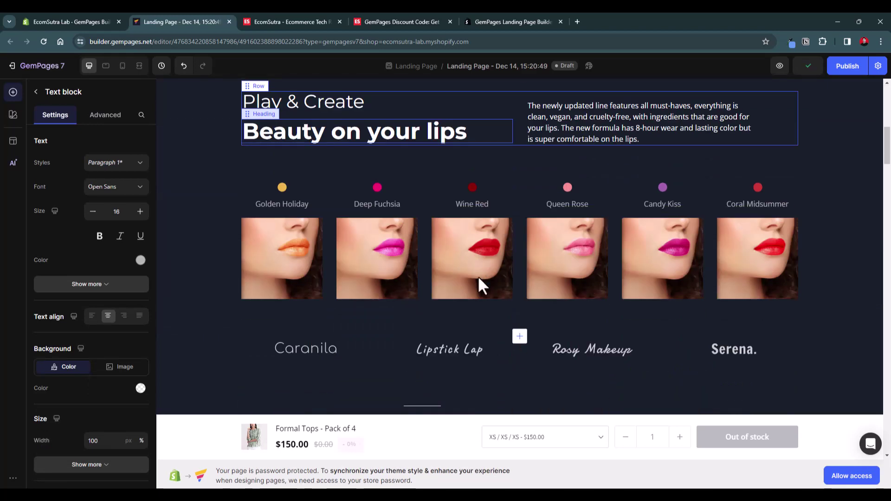
pyautogui.scroll(3, 479, 278)
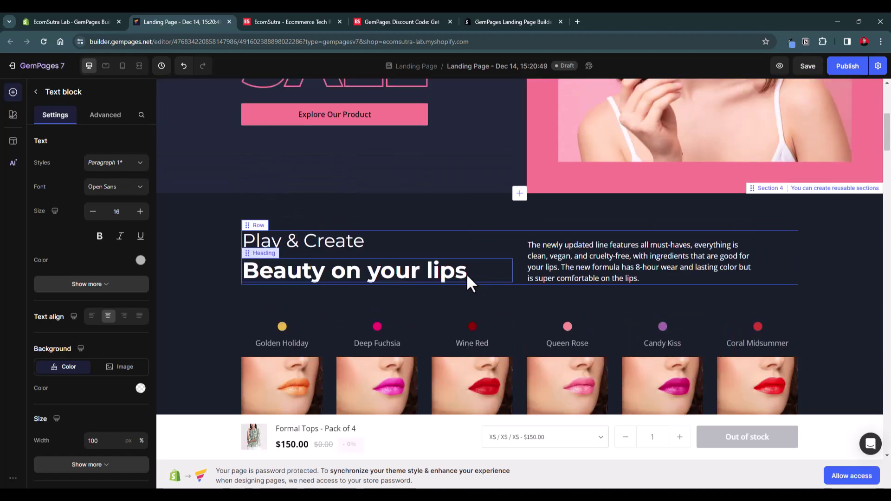
pyautogui.click(466, 274)
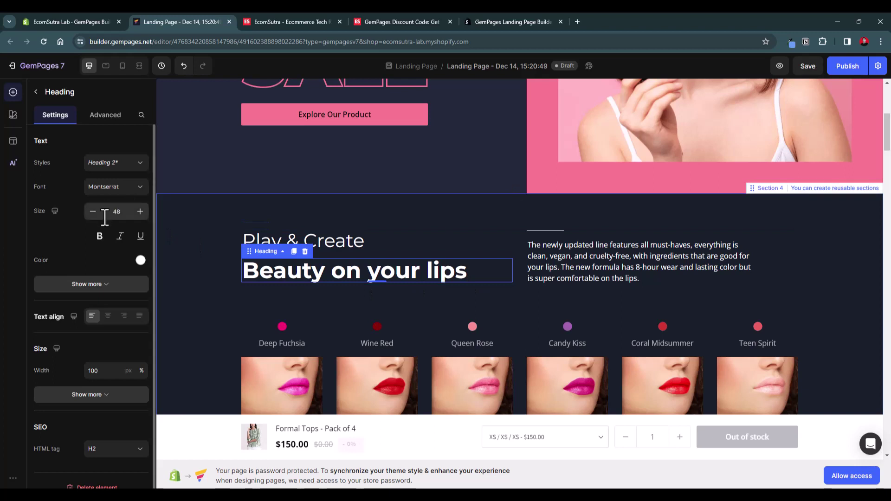
pyautogui.click(133, 188)
pyautogui.click(126, 162)
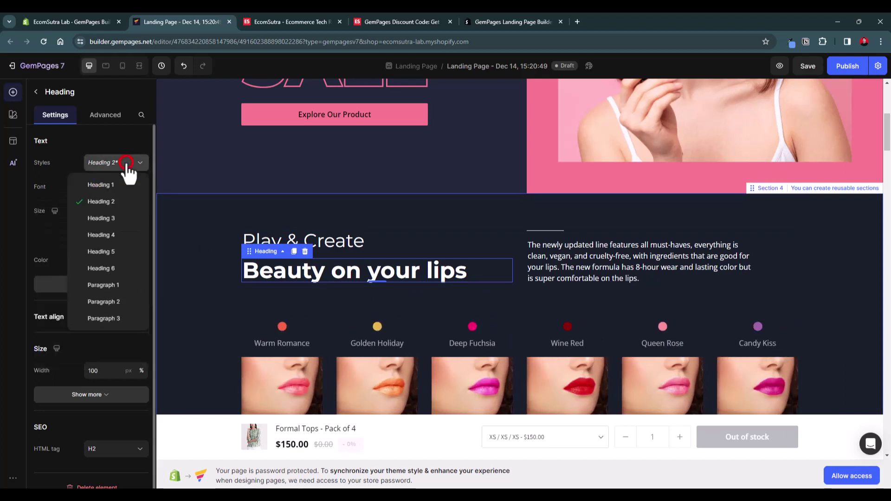
pyautogui.scroll(-3, 336, 280)
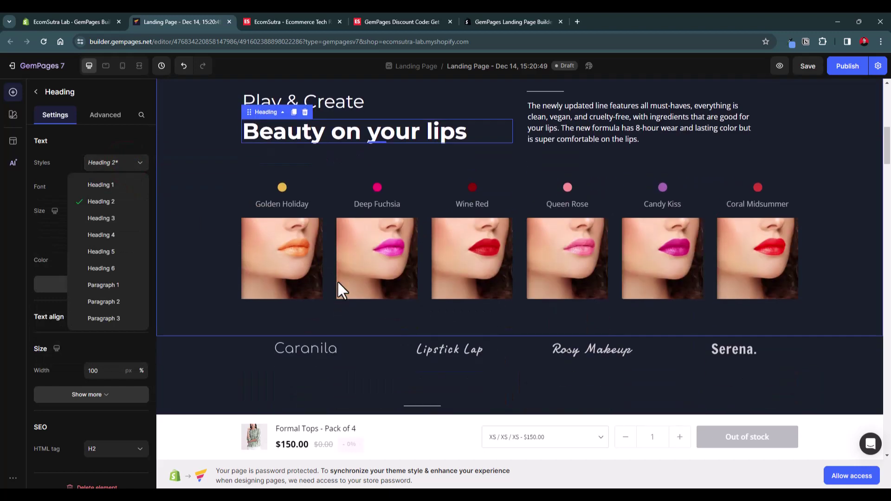
pyautogui.click(344, 268)
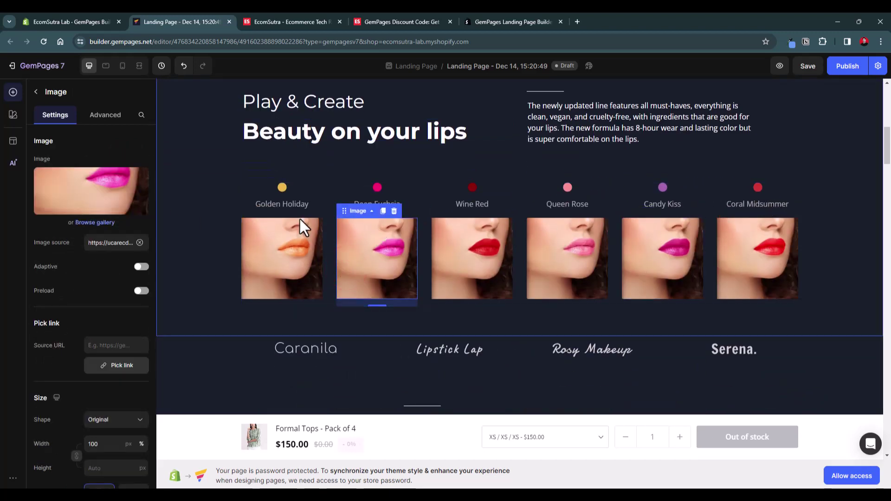
# Step: Add a ninth slide to the lipstick shade carousel and remove it again
pyautogui.click(271, 176)
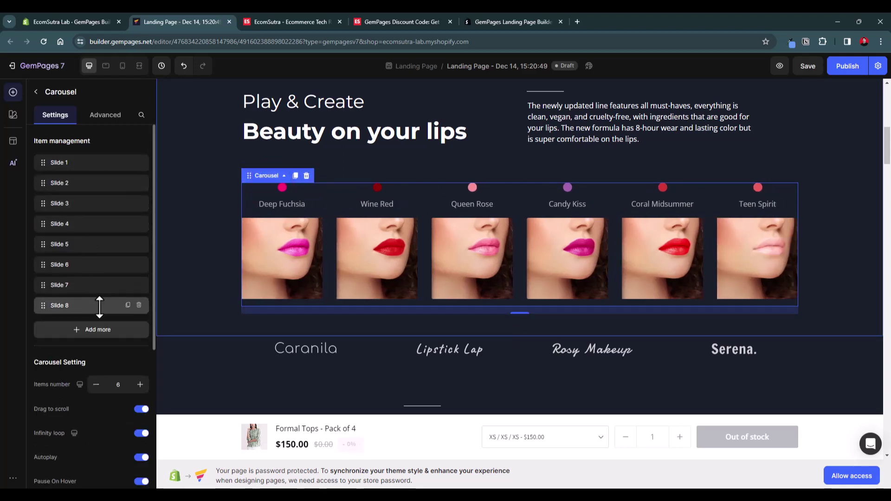
pyautogui.click(107, 335)
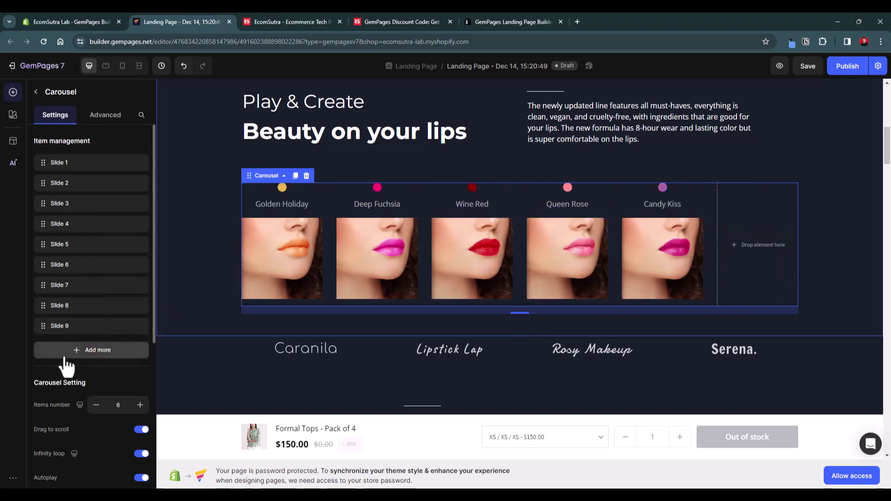
pyautogui.click(138, 326)
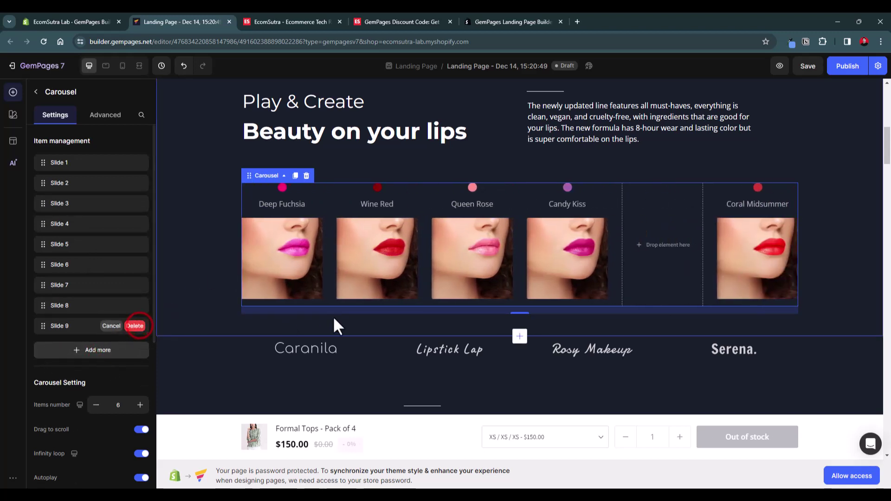
# Step: Select the Caranila logo image and save the page draft with Ctrl+S
pyautogui.click(327, 349)
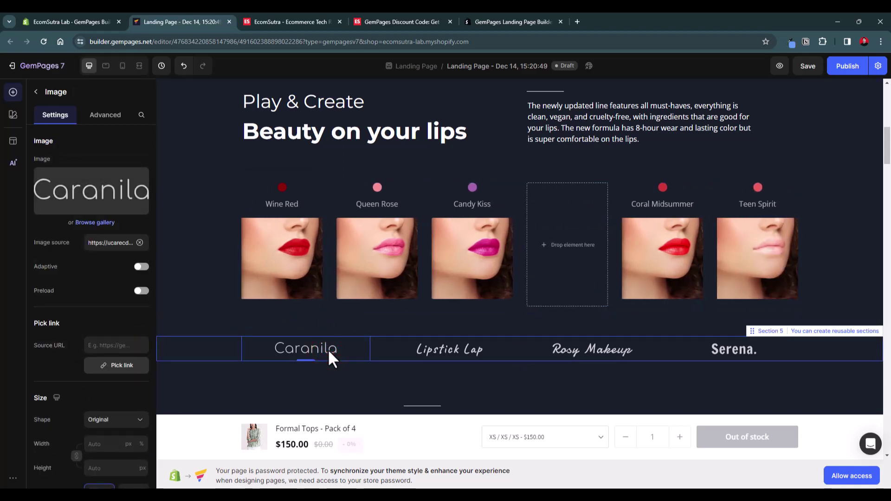
pyautogui.scroll(-3, 328, 349)
pyautogui.scroll(-3, 494, 284)
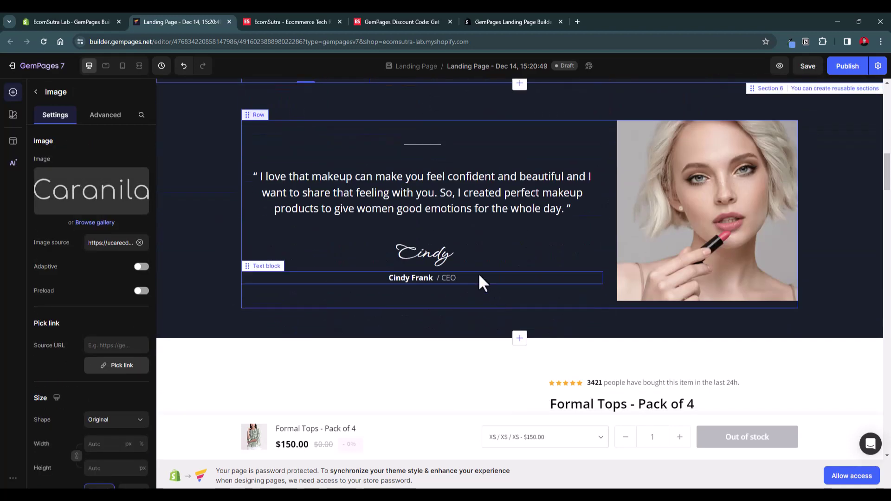
pyautogui.hotkey('ctrl', 's')
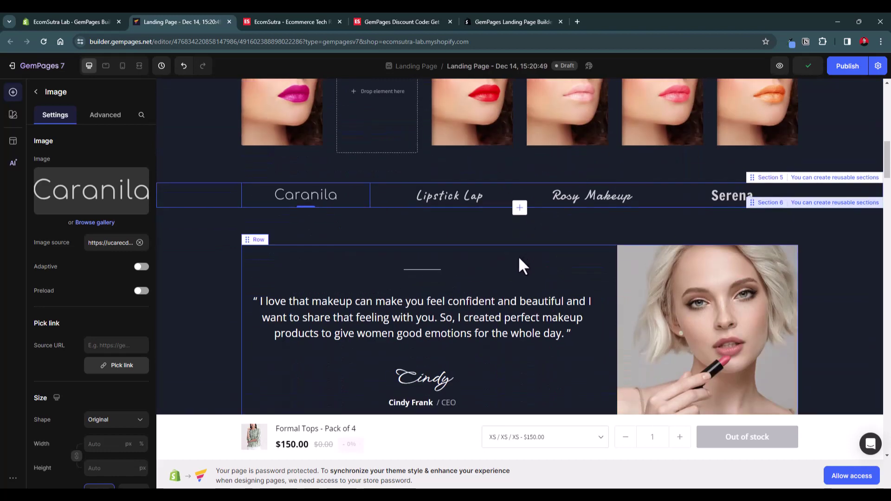
pyautogui.scroll(-5, 517, 256)
pyautogui.scroll(-4, 525, 218)
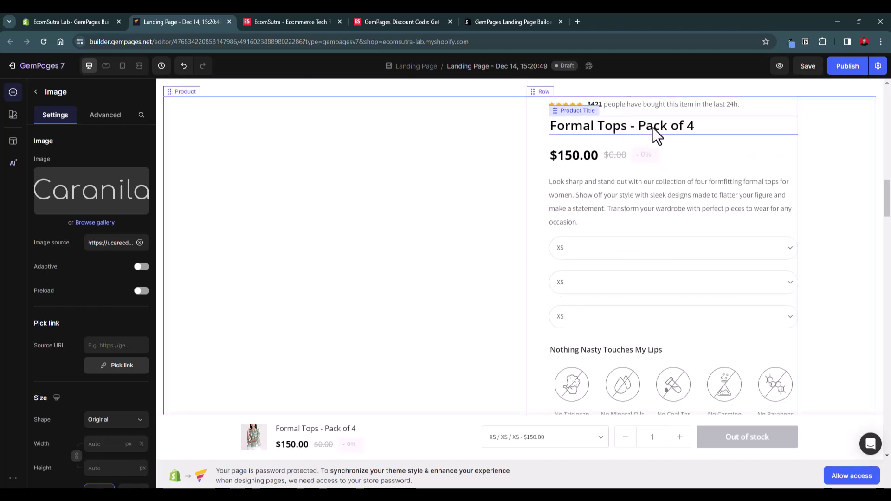
# Step: Assign the Cotton Ruffle Detail Top - Pink product to the product block
pyautogui.scroll(3, 374, 229)
pyautogui.scroll(-6, 322, 291)
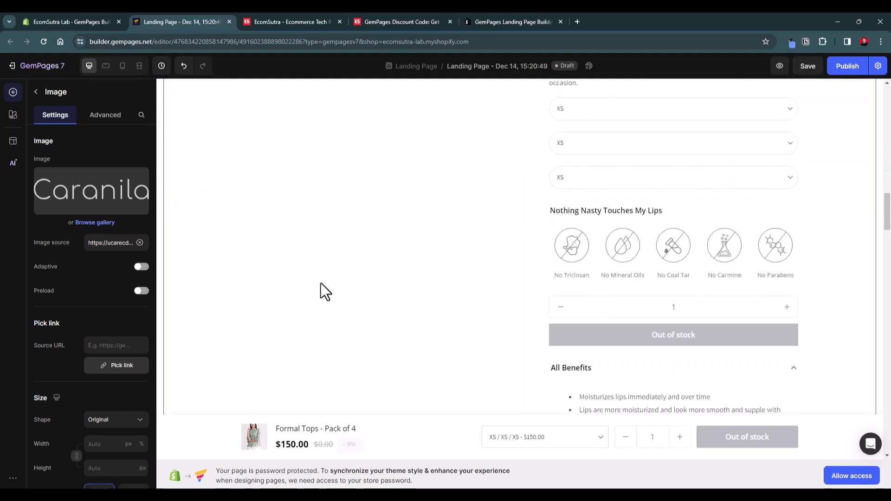
pyautogui.scroll(-5, 321, 284)
pyautogui.scroll(7, 321, 284)
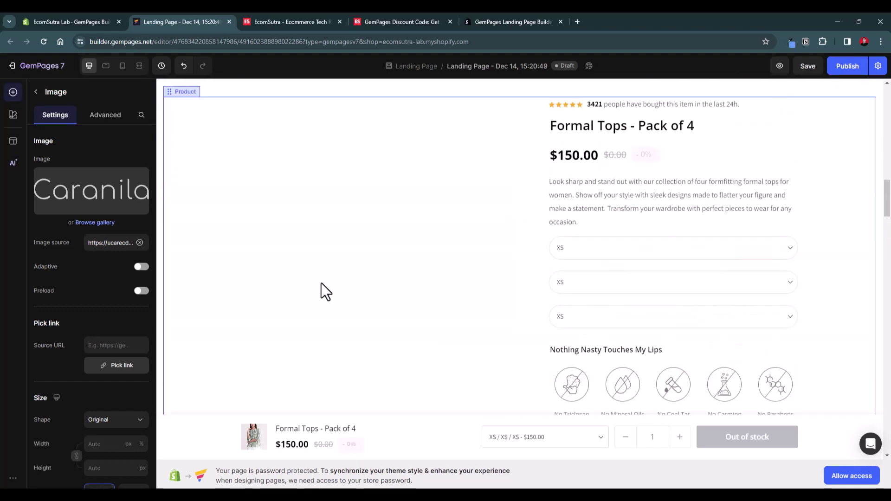
pyautogui.scroll(3, 321, 283)
pyautogui.click(324, 280)
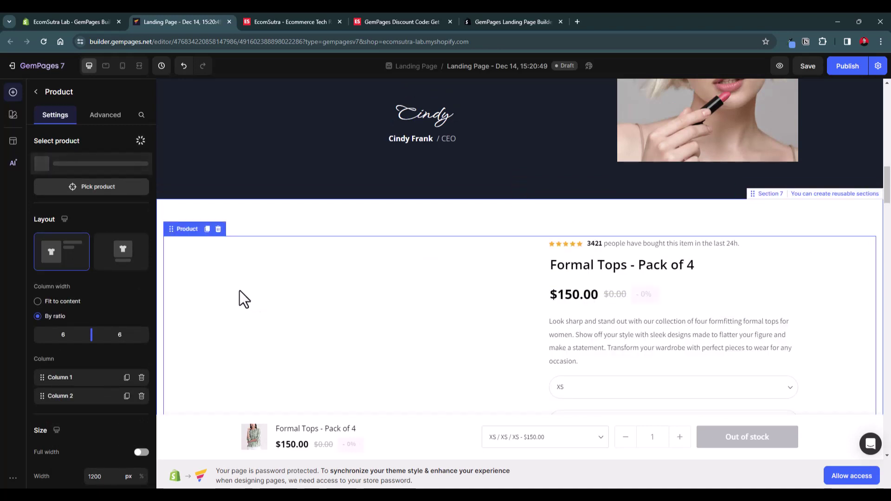
pyautogui.click(185, 229)
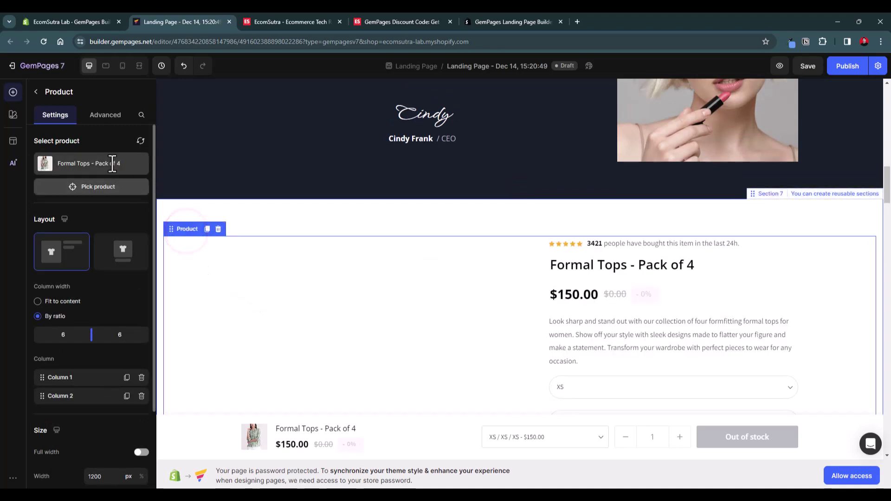
pyautogui.click(92, 187)
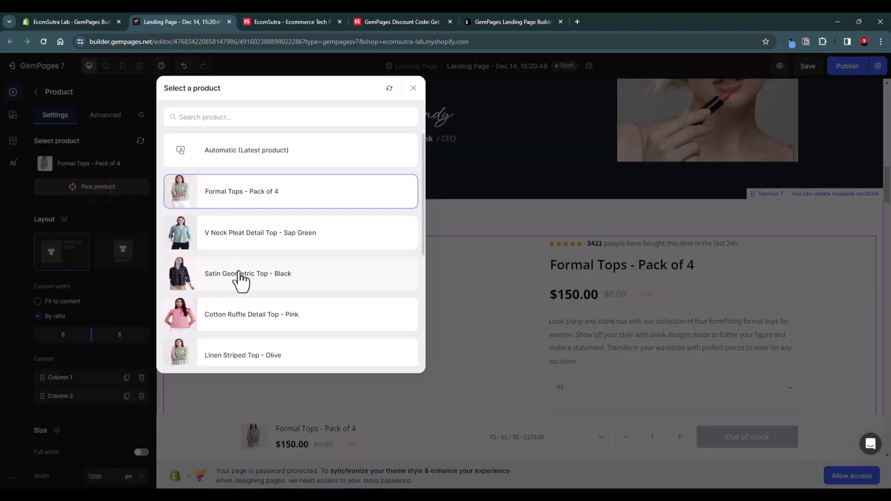
pyautogui.click(250, 314)
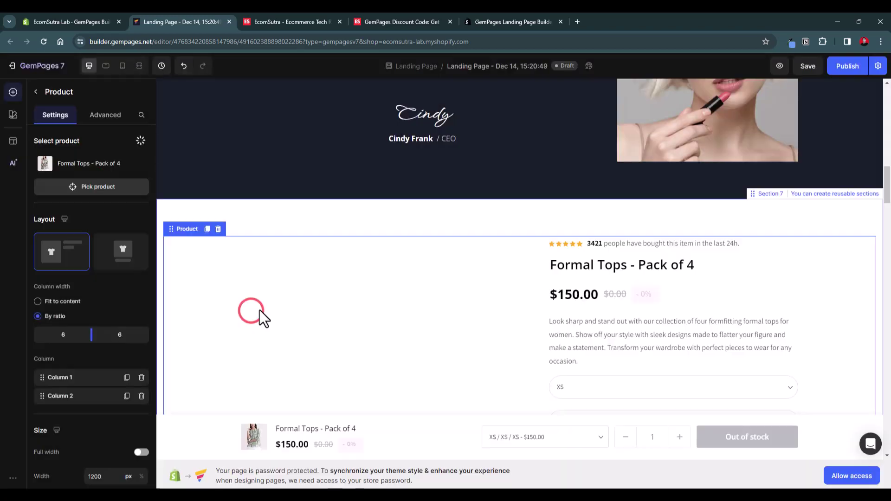
# Step: Try the stacked product layout, then choose side-by-side with Fit to content column width
pyautogui.scroll(-5, 261, 309)
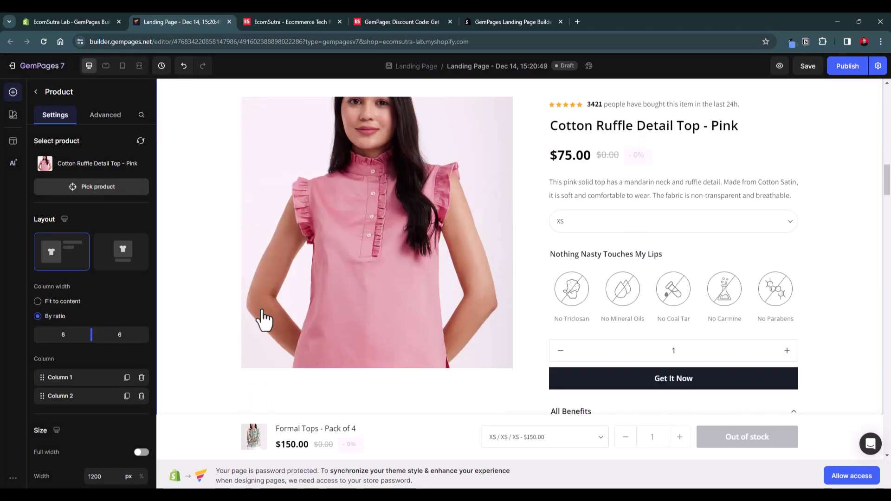
pyautogui.scroll(-5, 264, 319)
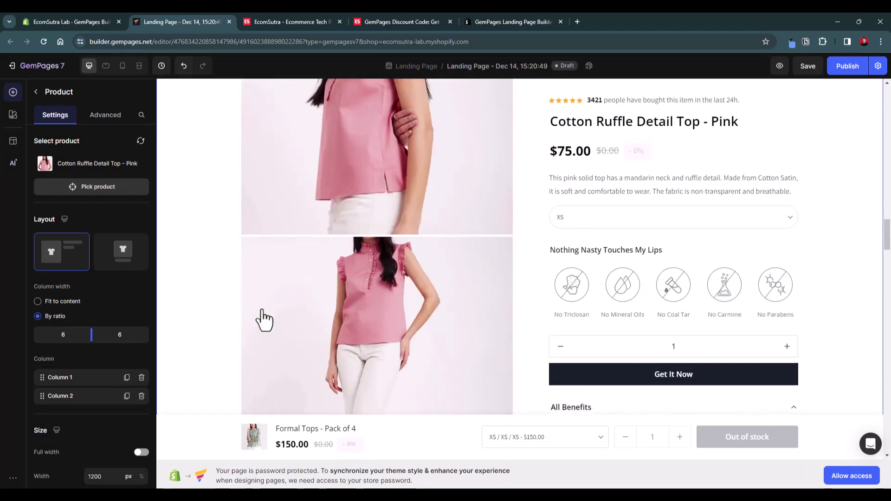
pyautogui.scroll(-5, 264, 319)
pyautogui.scroll(9, 264, 320)
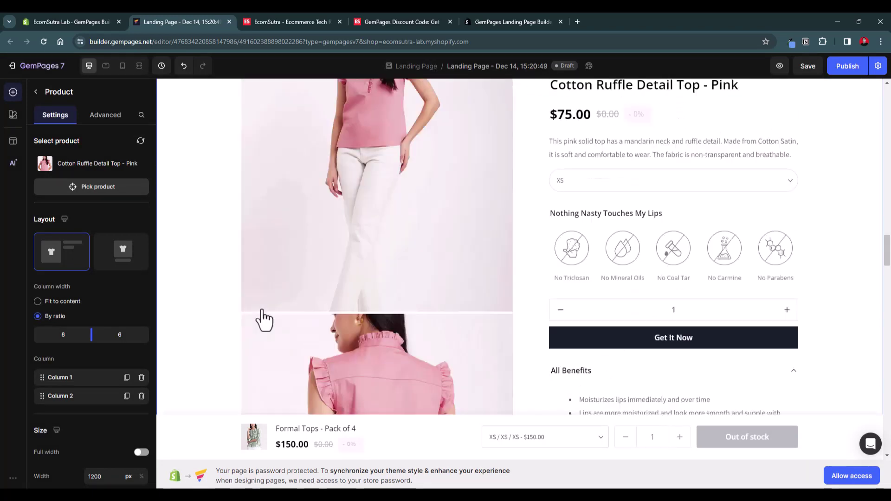
pyautogui.scroll(3, 264, 319)
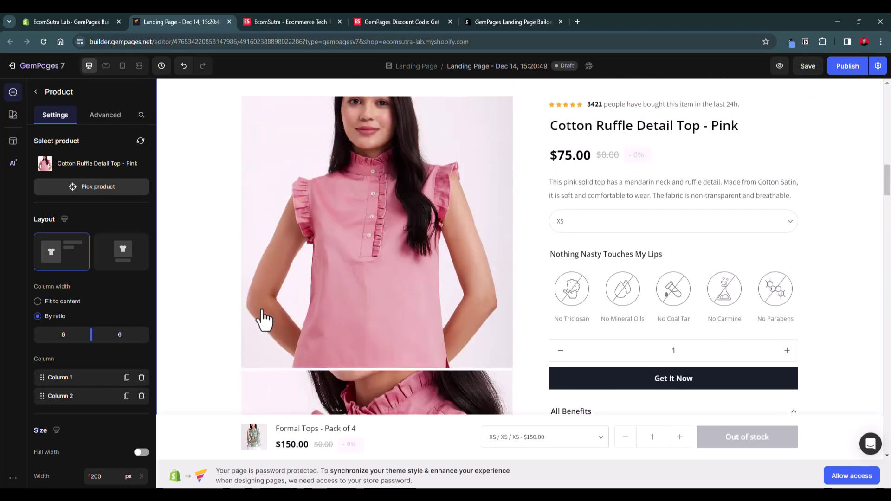
pyautogui.scroll(5, 274, 304)
pyautogui.scroll(-5, 275, 304)
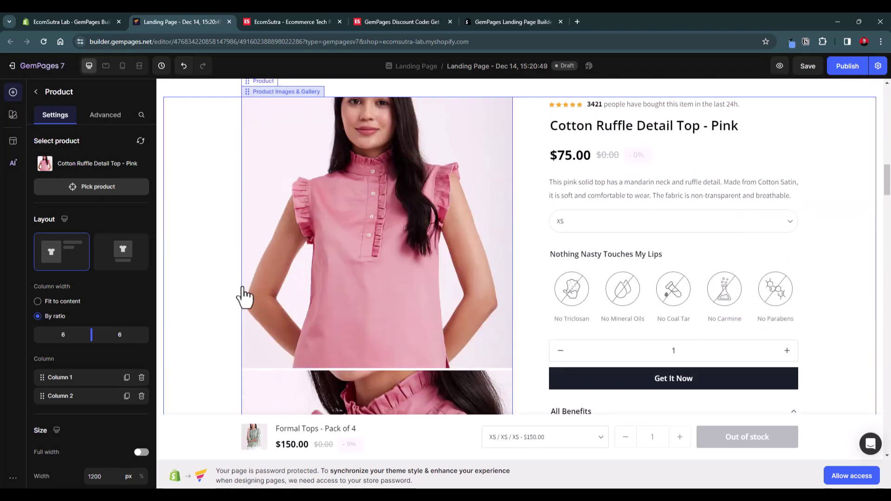
pyautogui.click(132, 262)
pyautogui.scroll(5, 508, 255)
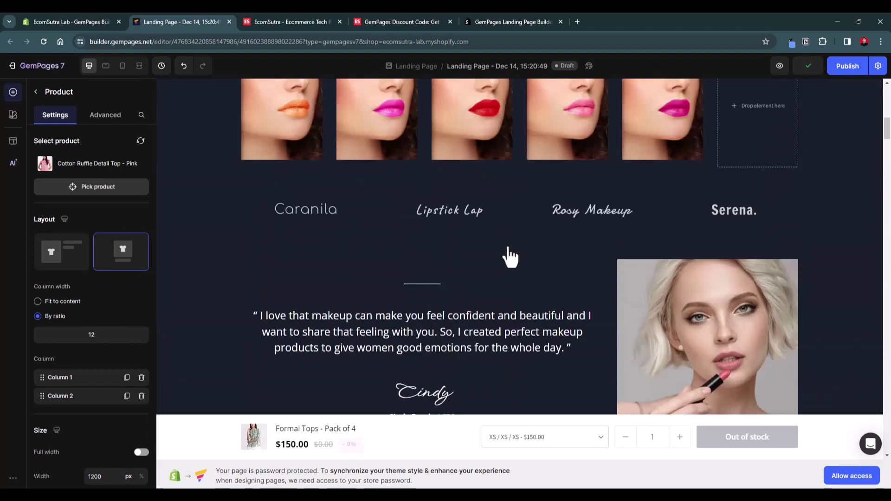
pyautogui.scroll(-5, 510, 256)
pyautogui.scroll(2, 510, 257)
pyautogui.scroll(-5, 509, 256)
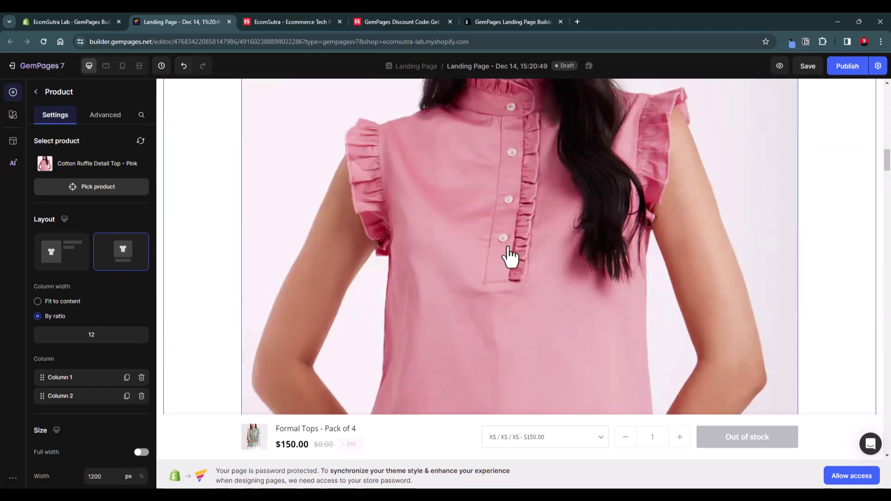
pyautogui.scroll(-15, 511, 257)
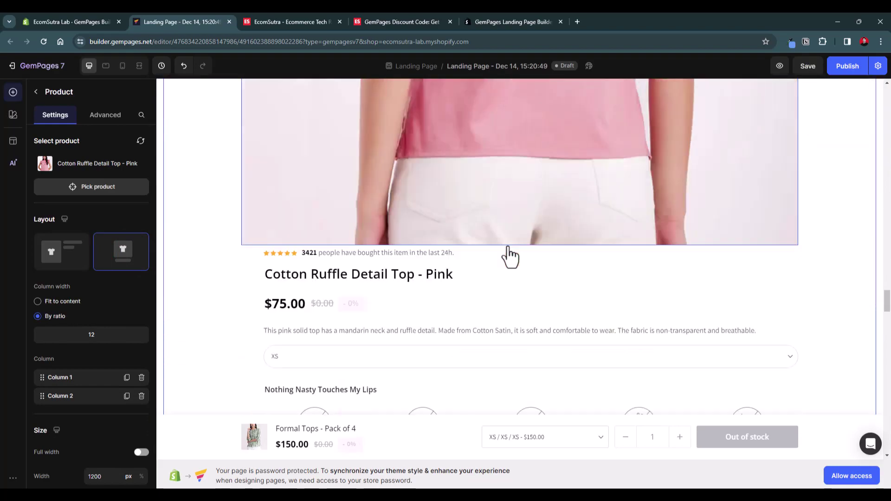
pyautogui.scroll(8, 509, 250)
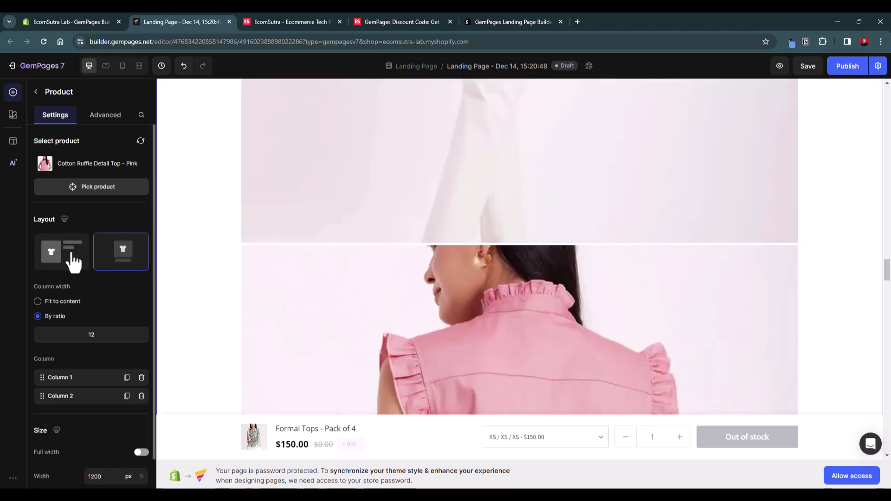
pyautogui.click(69, 253)
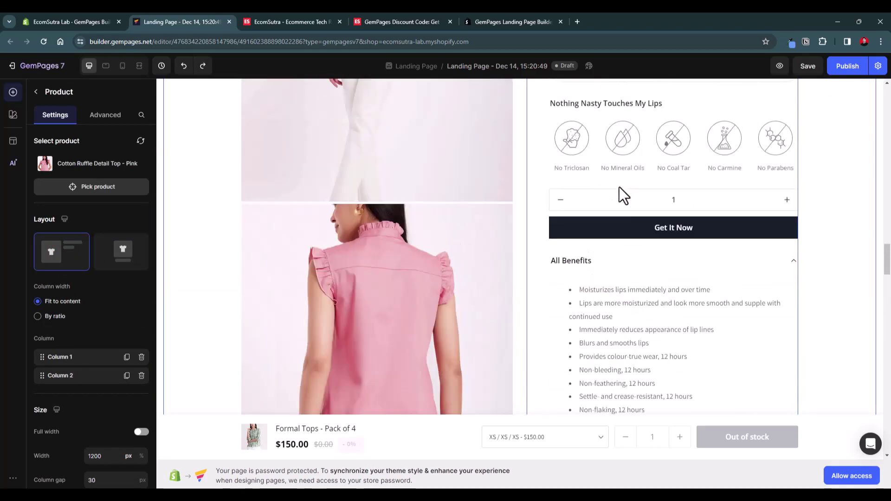
# Step: Make the Cotton Ruffle Detail Top - Pink title italic and colour it blue 334FB4
pyautogui.click(624, 124)
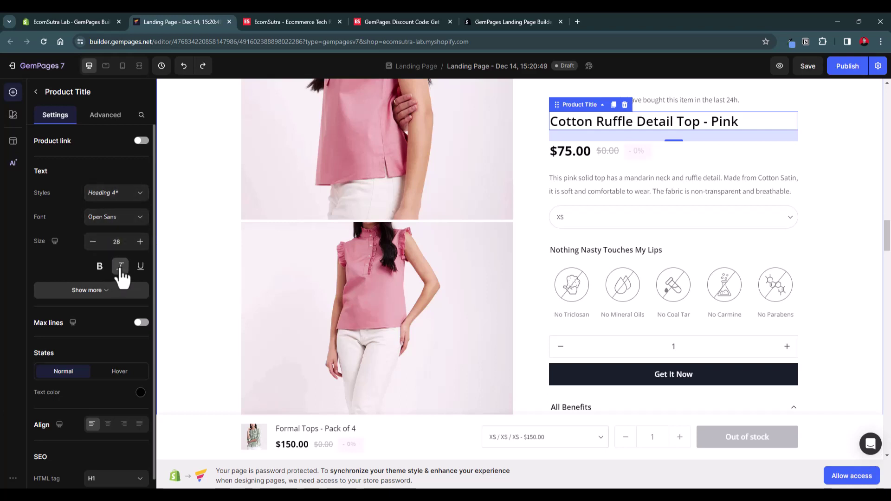
pyautogui.click(120, 267)
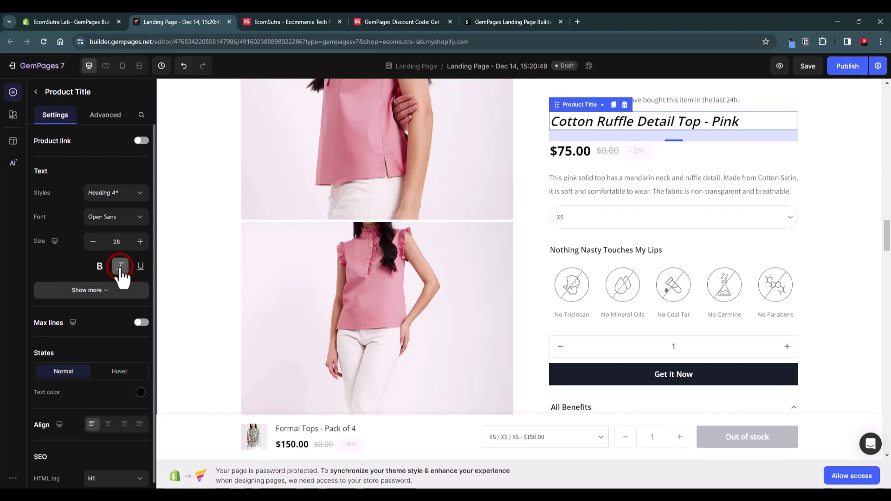
pyautogui.scroll(-1, 115, 325)
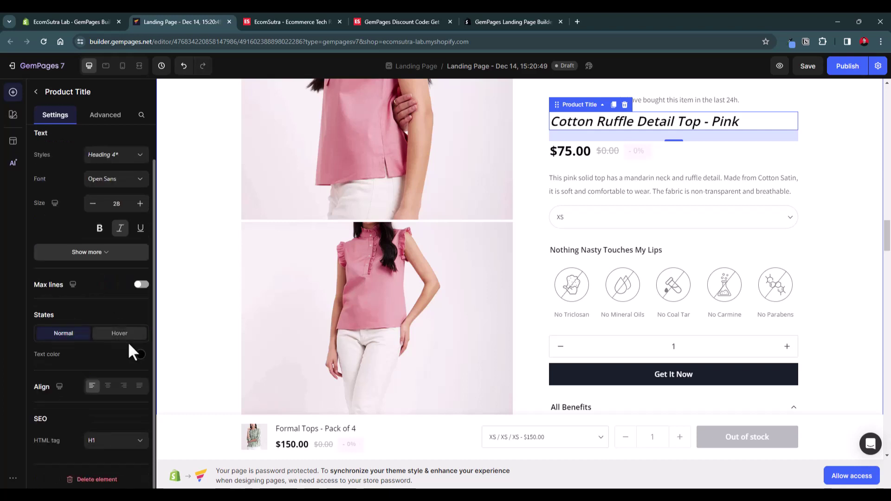
pyautogui.click(141, 356)
pyautogui.click(71, 445)
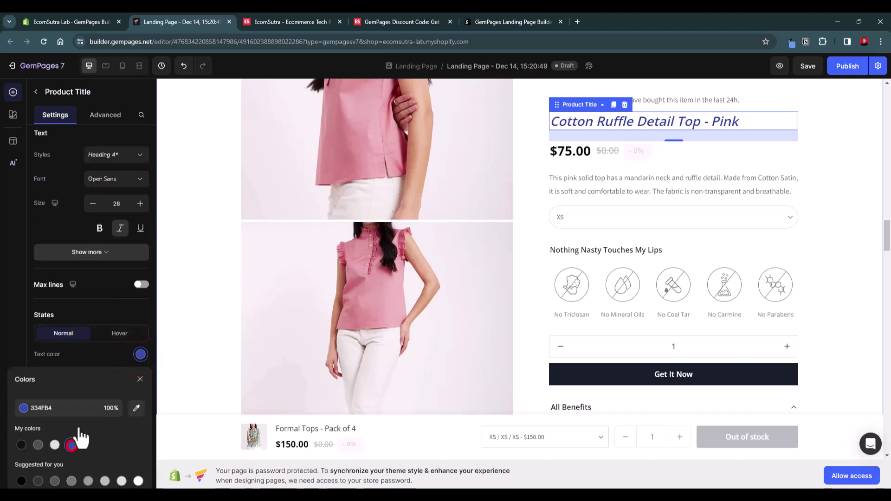
pyautogui.click(650, 213)
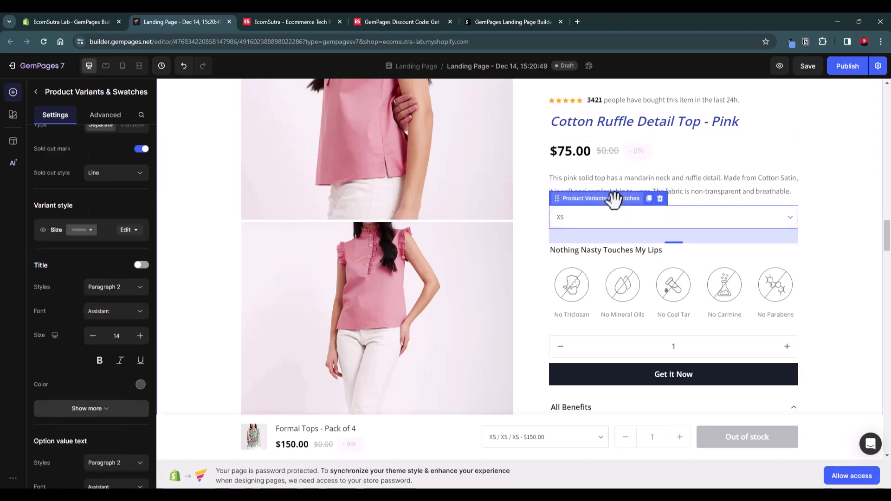
# Step: Try Button, Shopify image and Color swatch styles for Size, then settle on Upload image
pyautogui.click(126, 231)
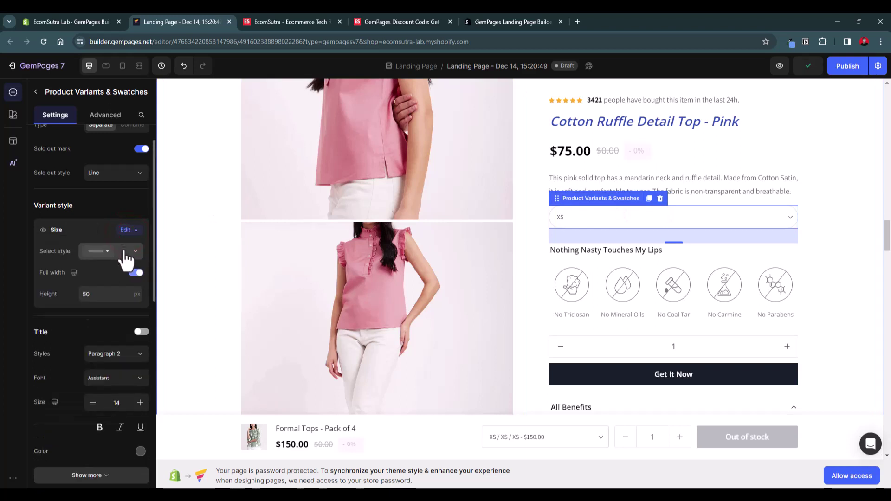
pyautogui.click(128, 256)
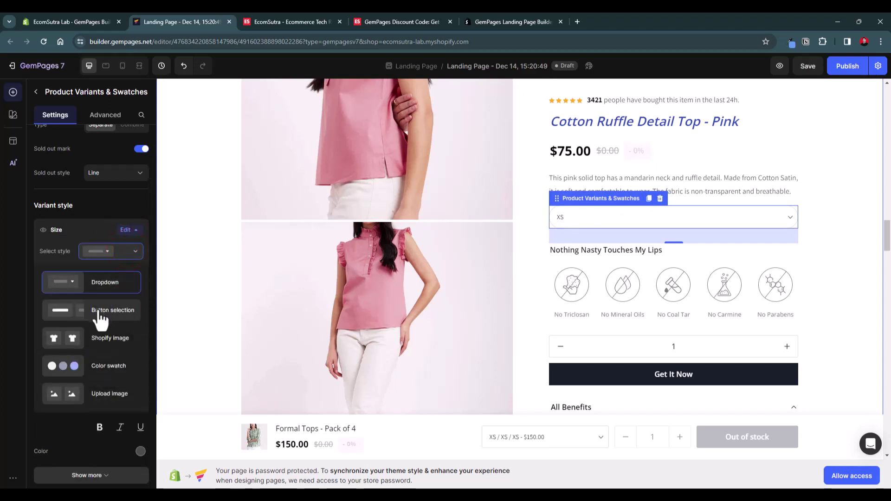
pyautogui.click(100, 311)
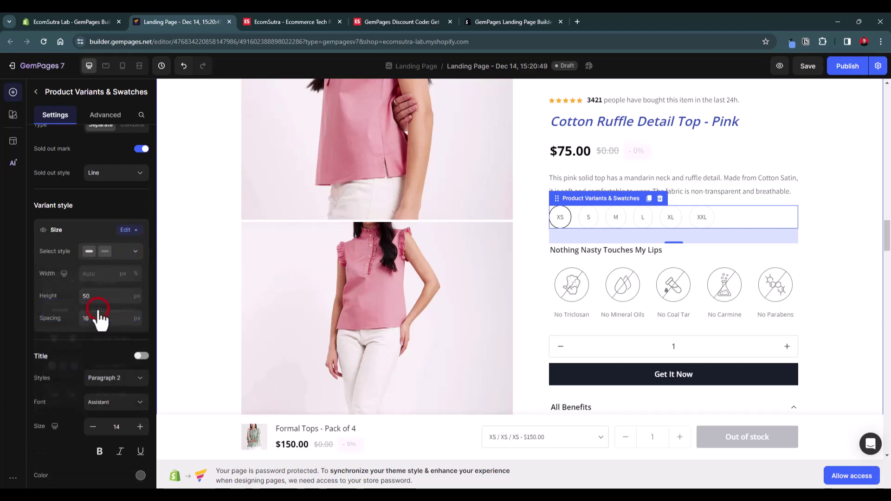
pyautogui.click(119, 254)
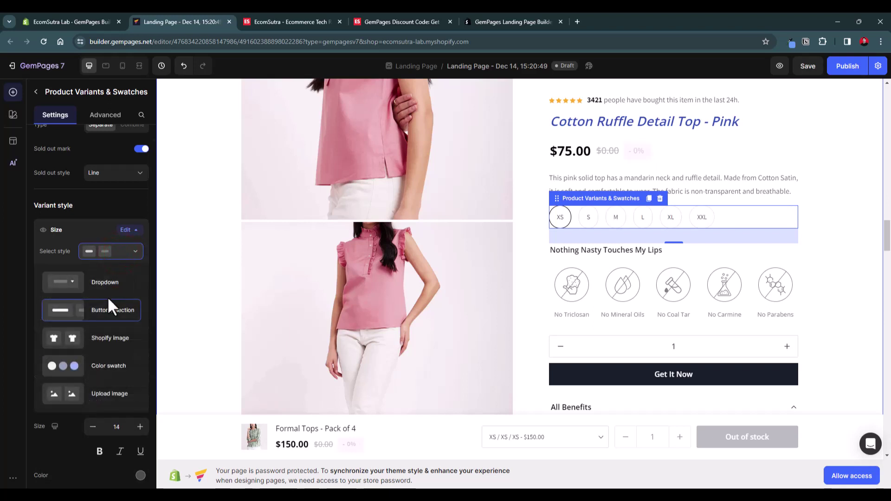
pyautogui.click(108, 341)
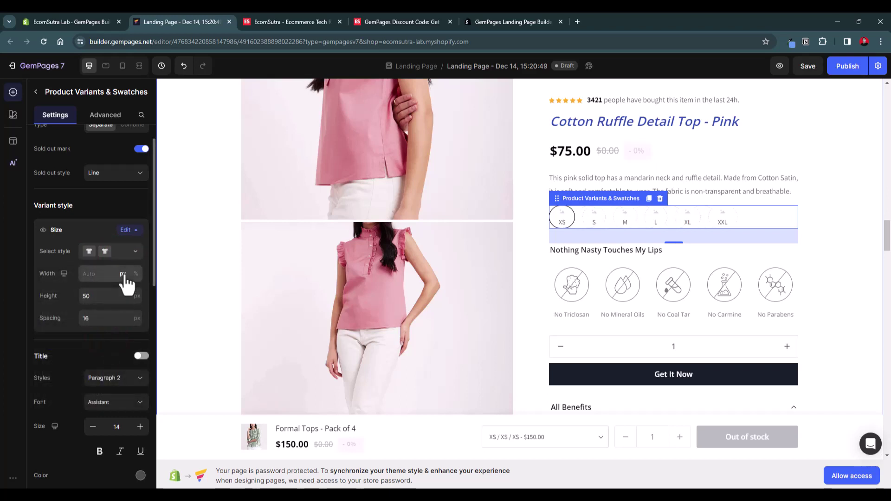
pyautogui.click(129, 252)
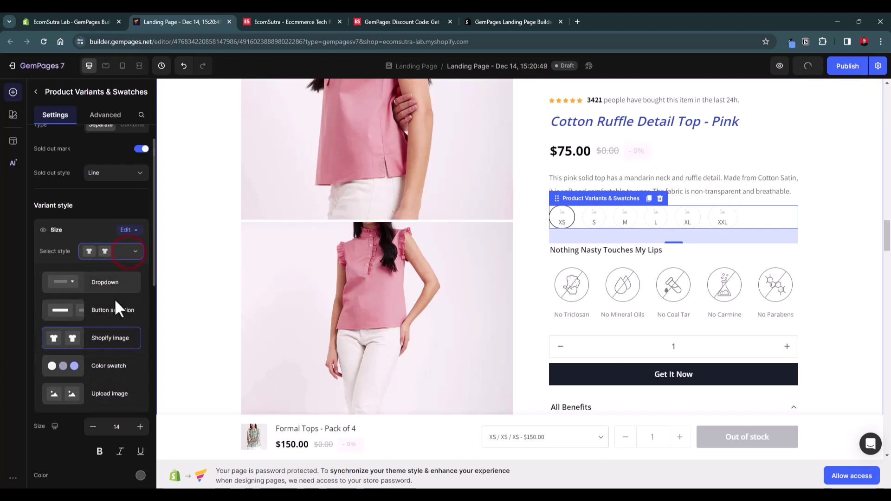
pyautogui.click(108, 366)
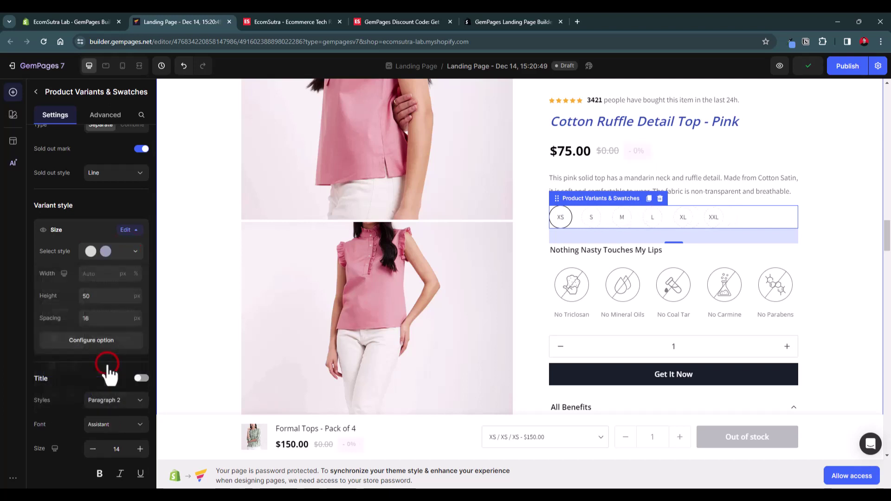
pyautogui.click(137, 253)
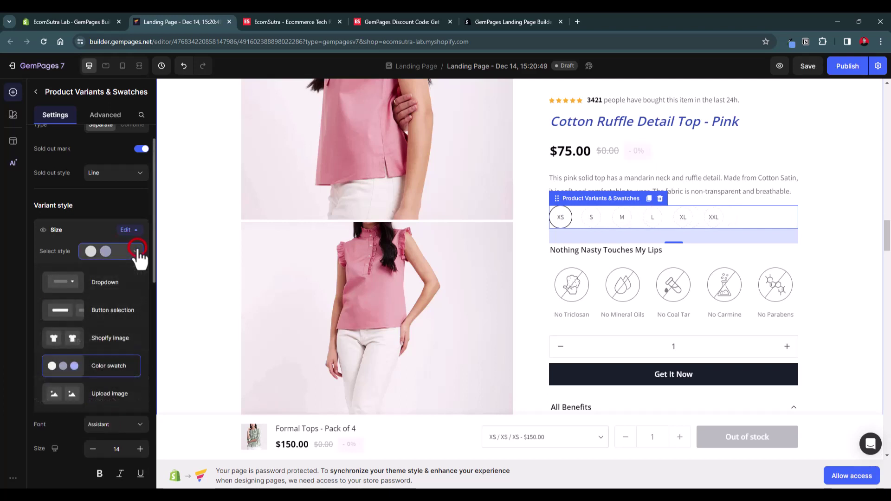
pyautogui.click(105, 394)
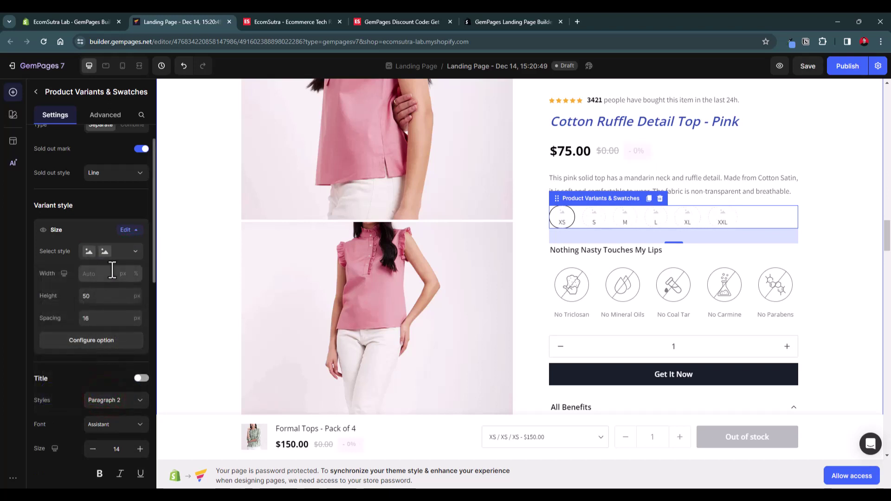
pyautogui.scroll(-3, 116, 305)
# Step: Select the Section 8 lipstick video and inspect its YouTube weblink and thumbnail image source
pyautogui.scroll(-10, 720, 256)
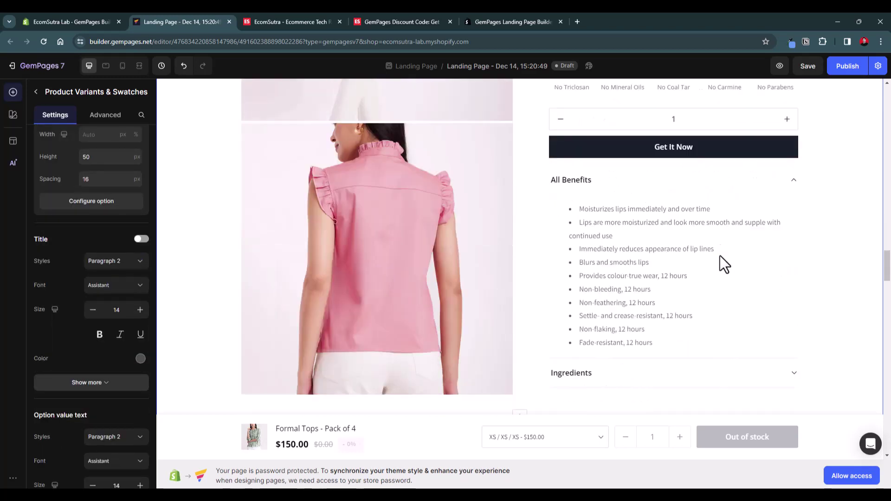
pyautogui.scroll(2, 720, 258)
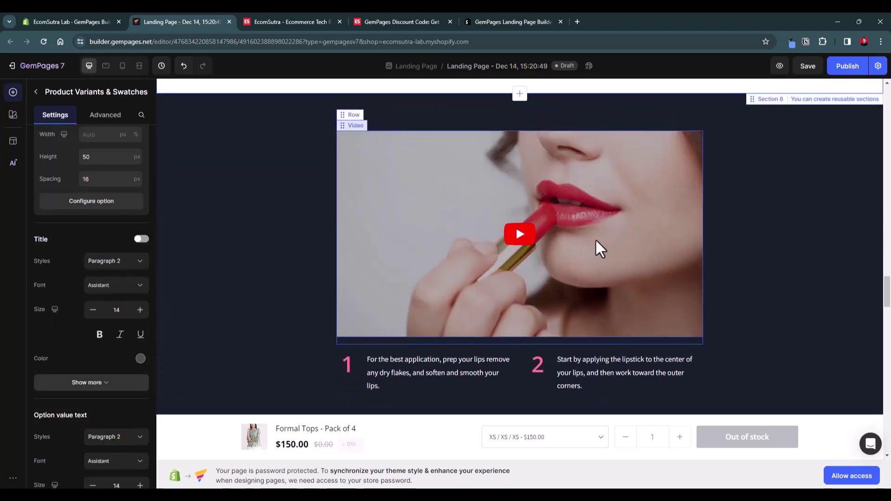
pyautogui.click(356, 123)
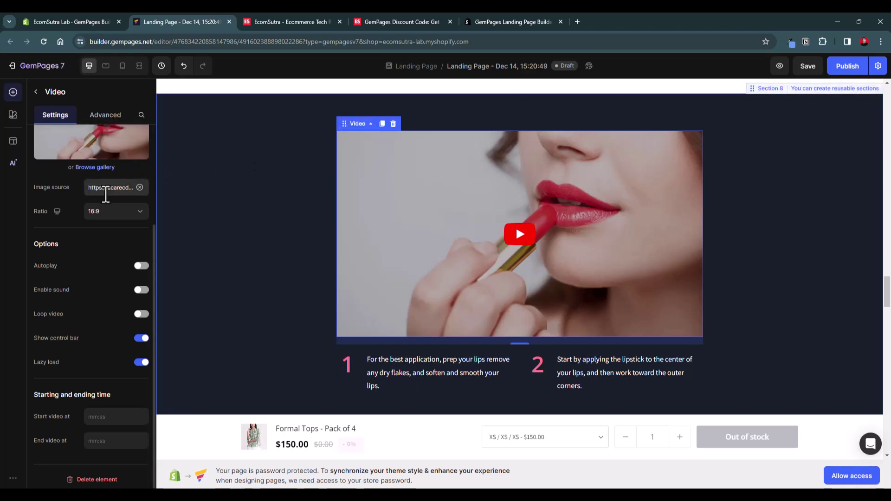
pyautogui.scroll(3, 374, 185)
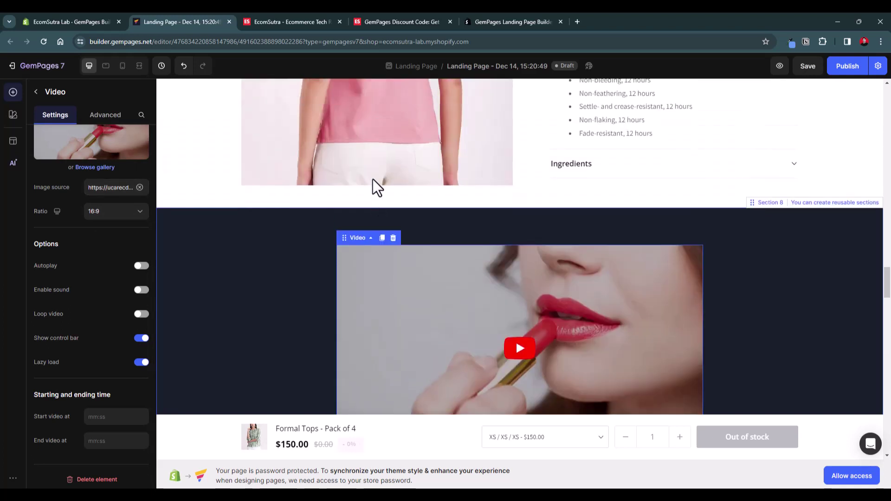
pyautogui.scroll(3, 97, 213)
pyautogui.click(114, 187)
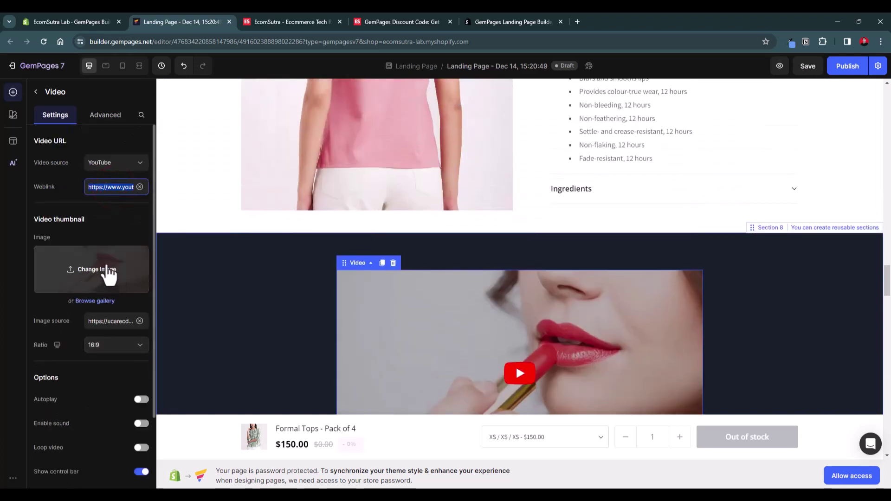
pyautogui.click(94, 324)
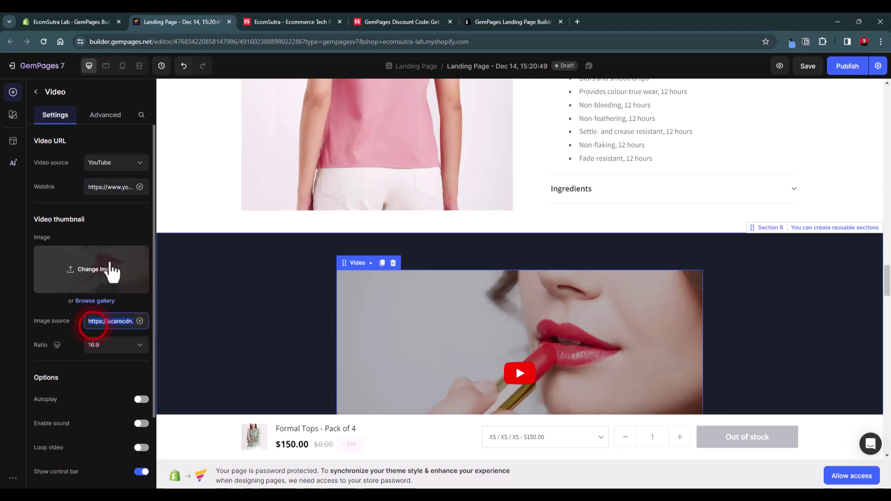
pyautogui.scroll(-6, 333, 304)
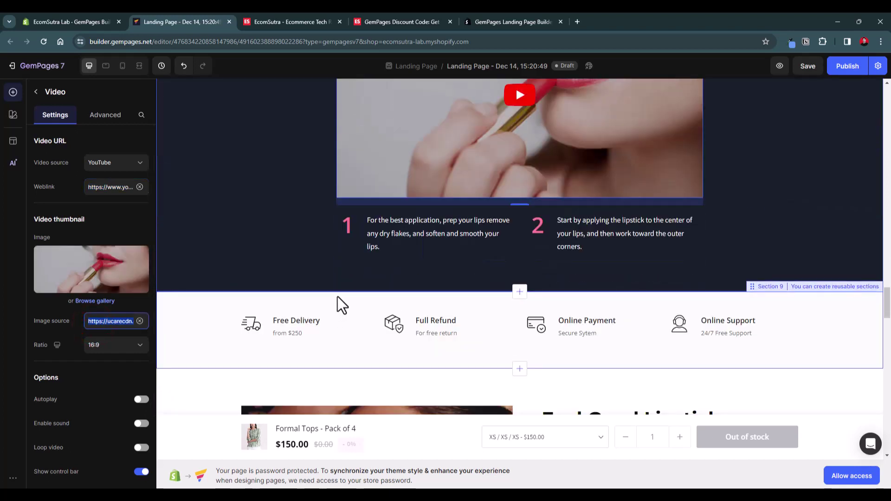
pyautogui.scroll(-3, 338, 296)
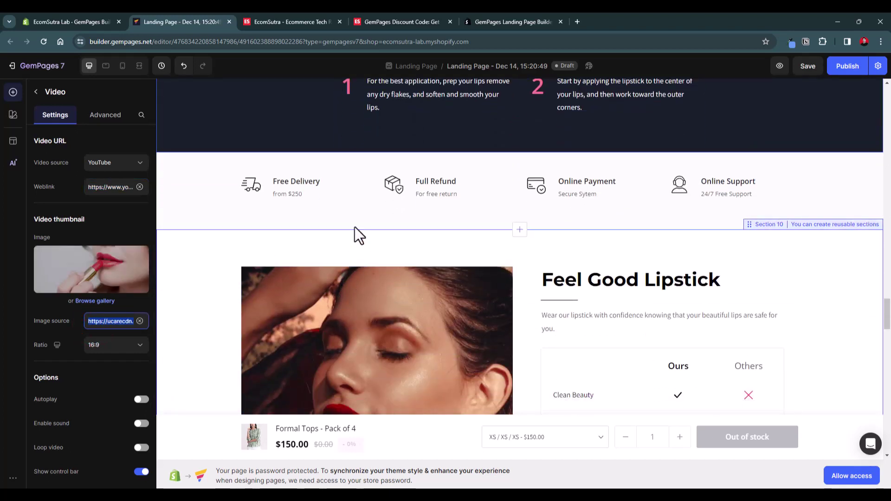
pyautogui.click(536, 184)
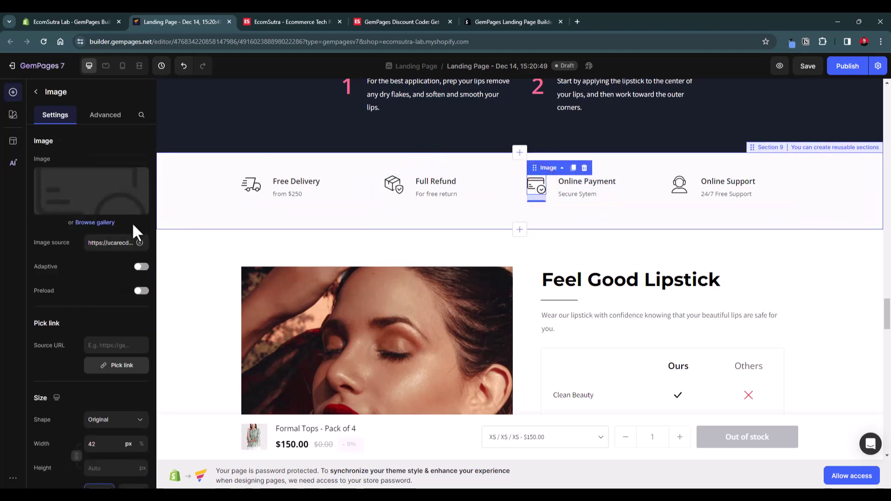
pyautogui.scroll(-3, 422, 251)
pyautogui.click(438, 231)
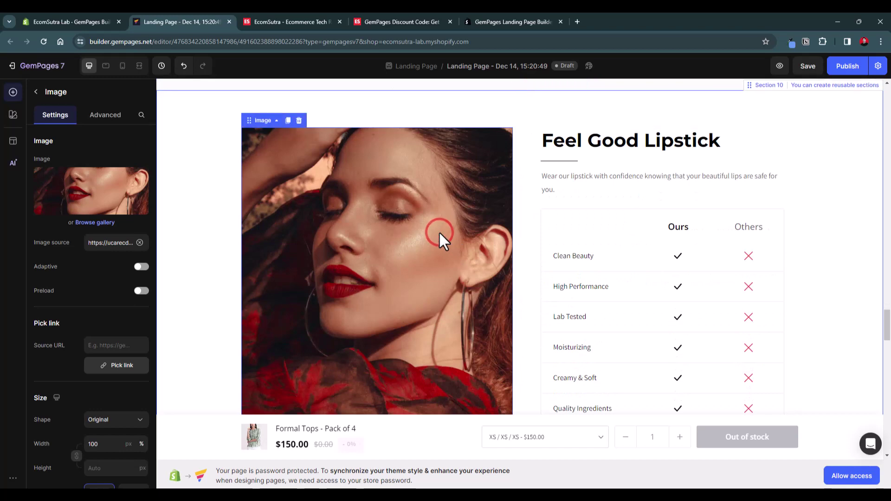
pyautogui.scroll(-3, 295, 211)
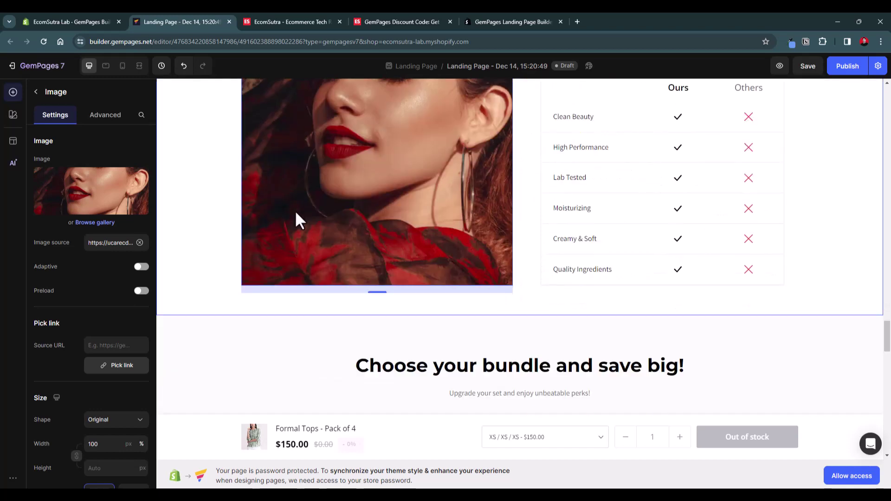
pyautogui.scroll(5, 542, 238)
pyautogui.scroll(-2, 606, 241)
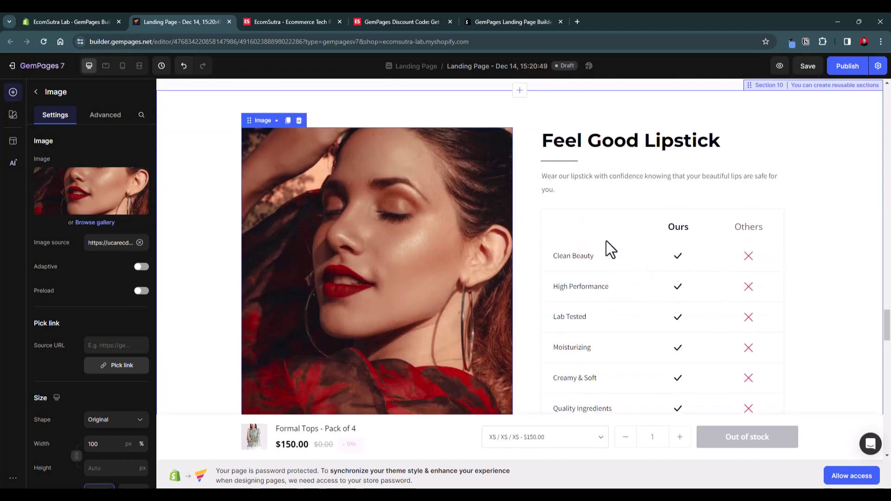
pyautogui.click(653, 225)
pyautogui.click(748, 256)
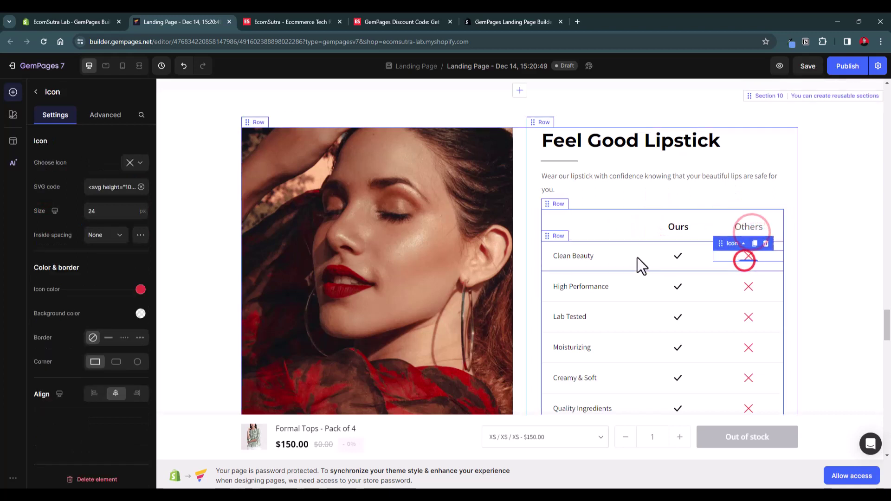
pyautogui.click(554, 204)
pyautogui.click(555, 204)
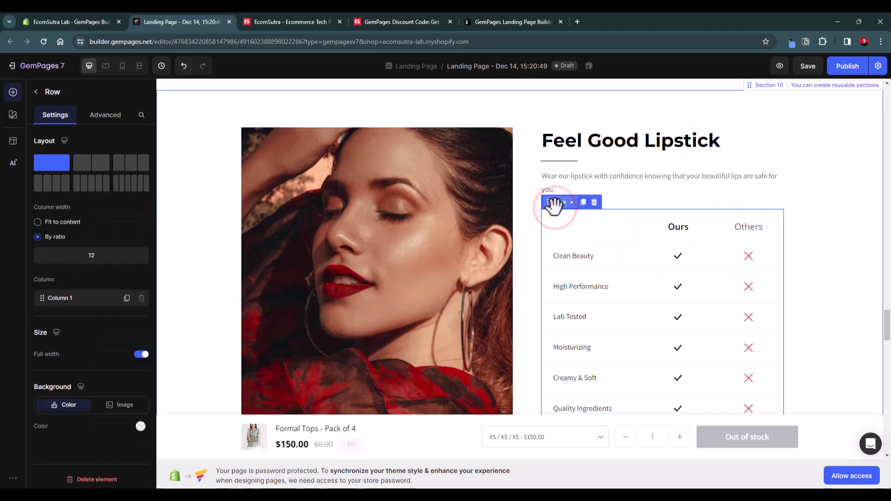
pyautogui.click(595, 257)
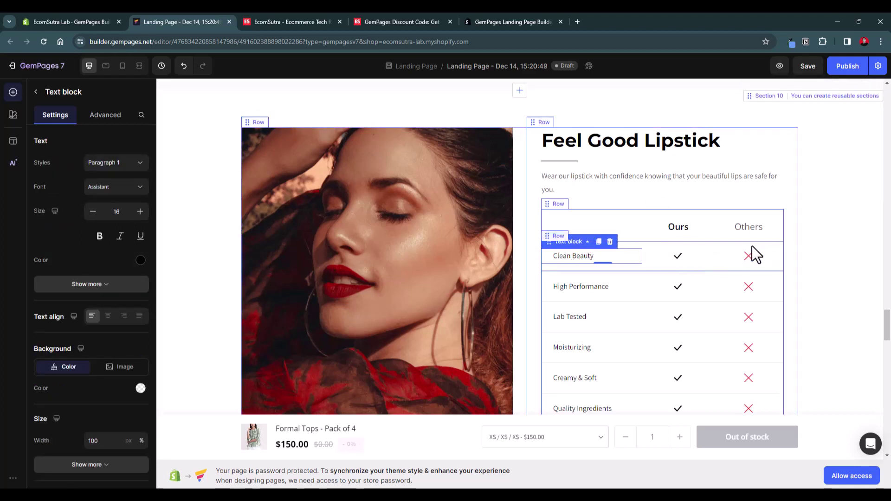
pyautogui.scroll(-5, 693, 272)
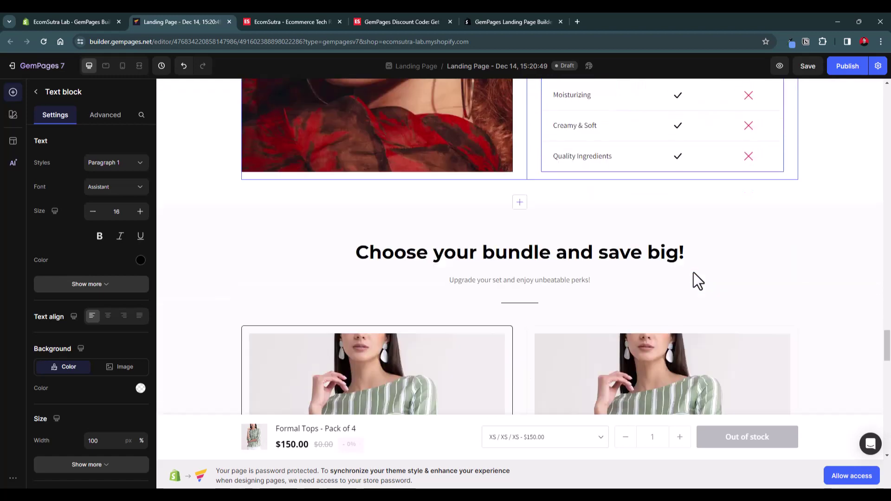
pyautogui.scroll(5, 693, 272)
pyautogui.scroll(3, 694, 272)
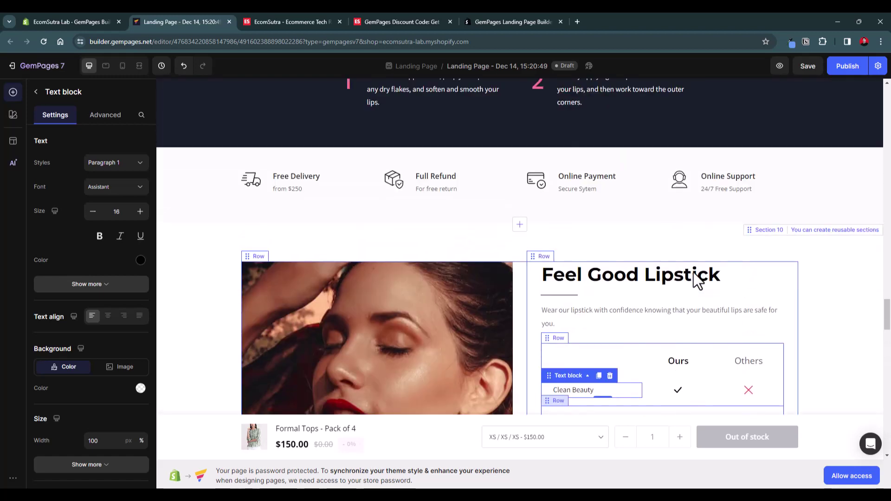
pyautogui.click(646, 246)
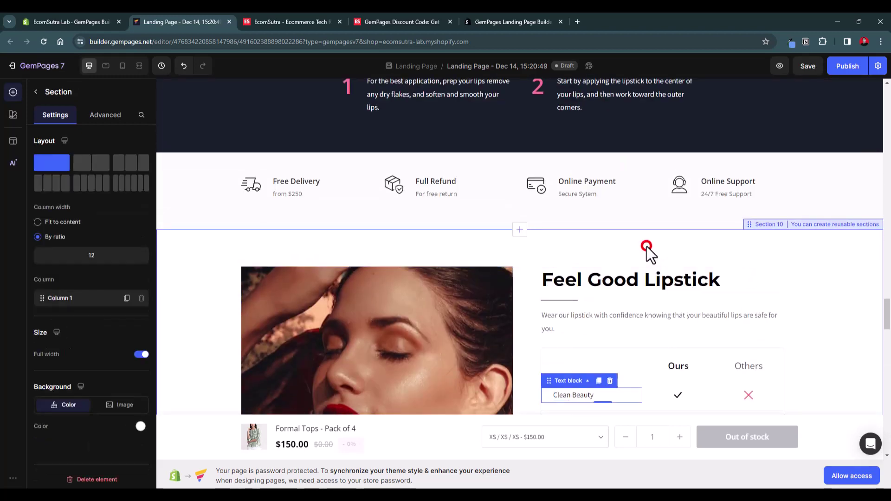
# Step: Delete the lipstick comparison section (Section 10) from the page
pyautogui.click(762, 222)
pyautogui.click(875, 223)
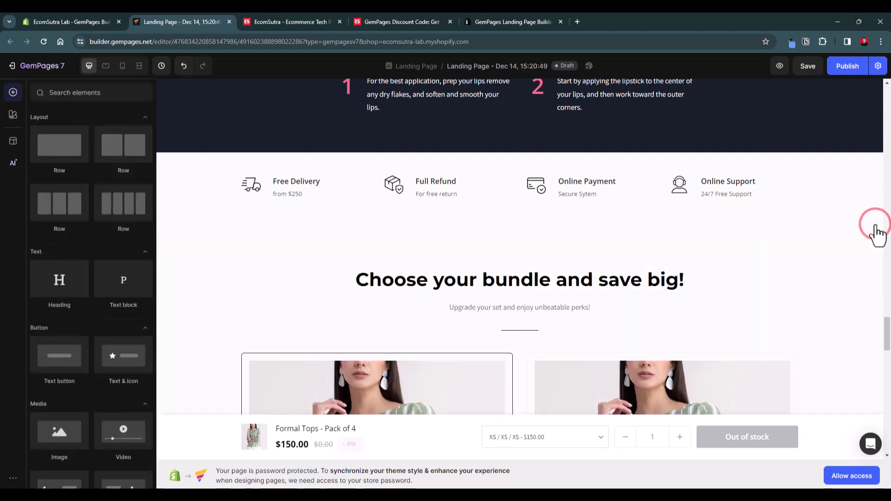
pyautogui.scroll(-3, 803, 252)
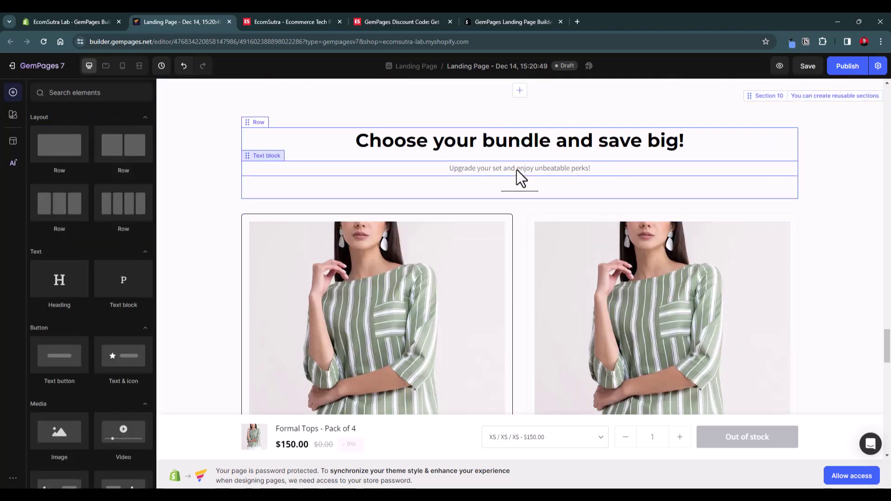
pyautogui.scroll(-5, 516, 170)
pyautogui.scroll(5, 517, 170)
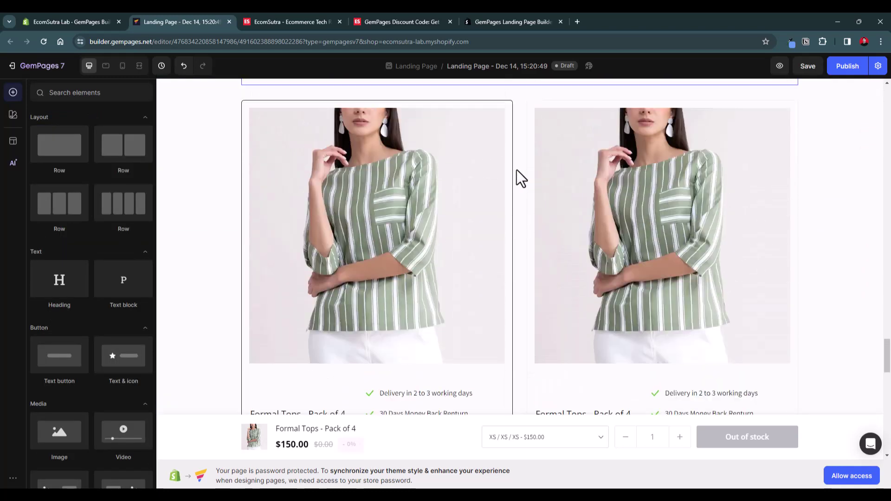
# Step: Delete the Choose your bundle section and the Judge.me reviews carousel
pyautogui.click(823, 163)
pyautogui.scroll(3, 823, 164)
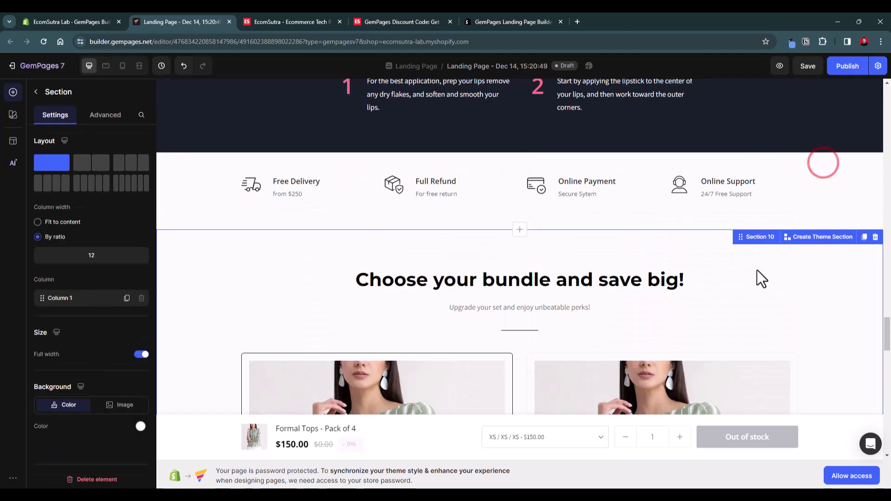
pyautogui.click(757, 270)
pyautogui.click(837, 261)
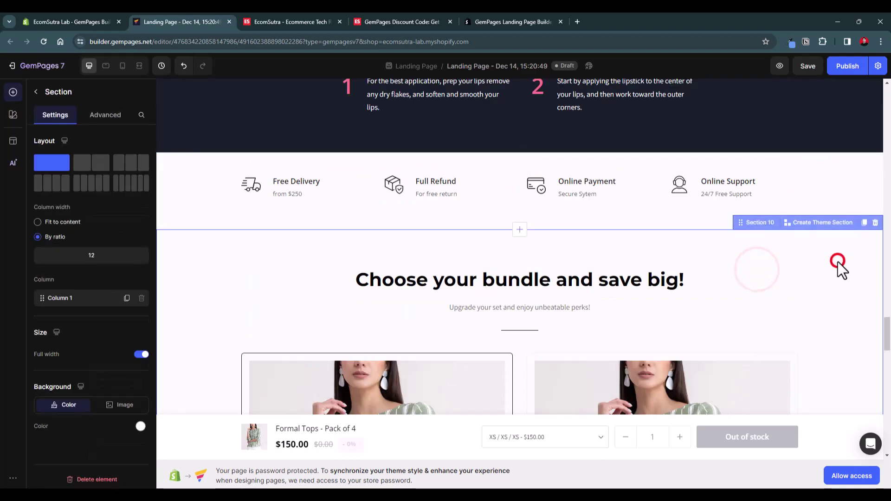
pyautogui.click(876, 222)
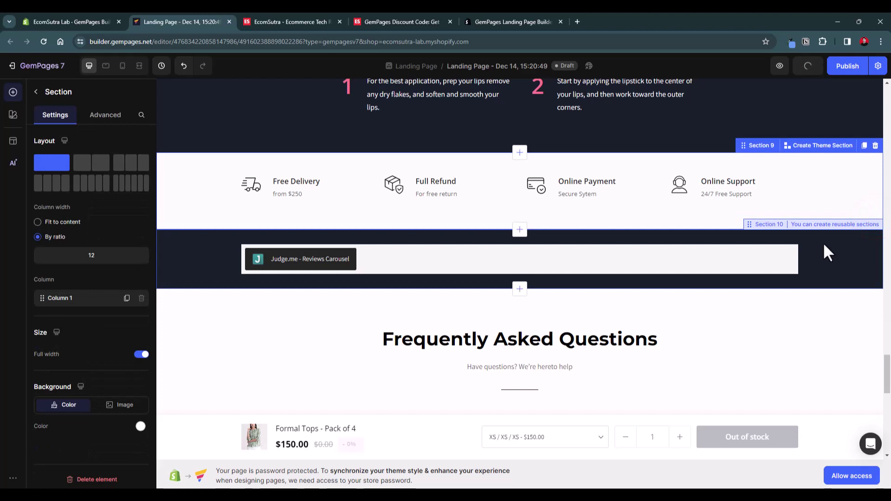
pyautogui.click(572, 264)
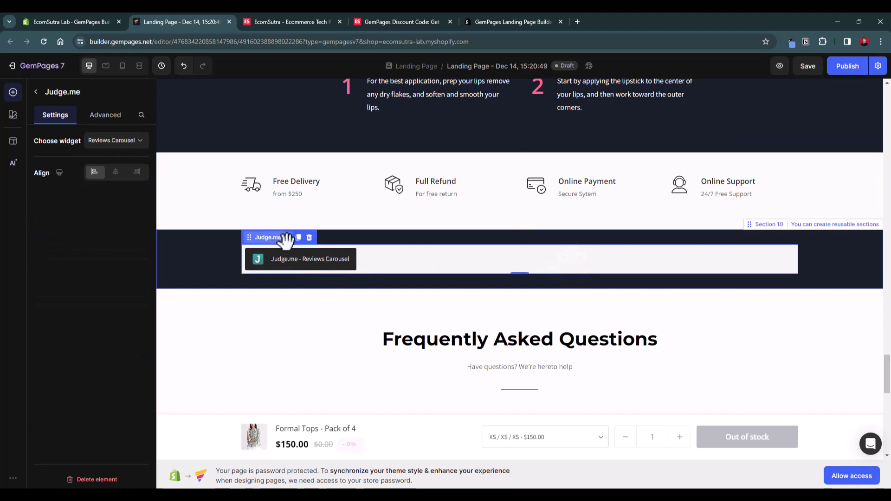
pyautogui.click(310, 237)
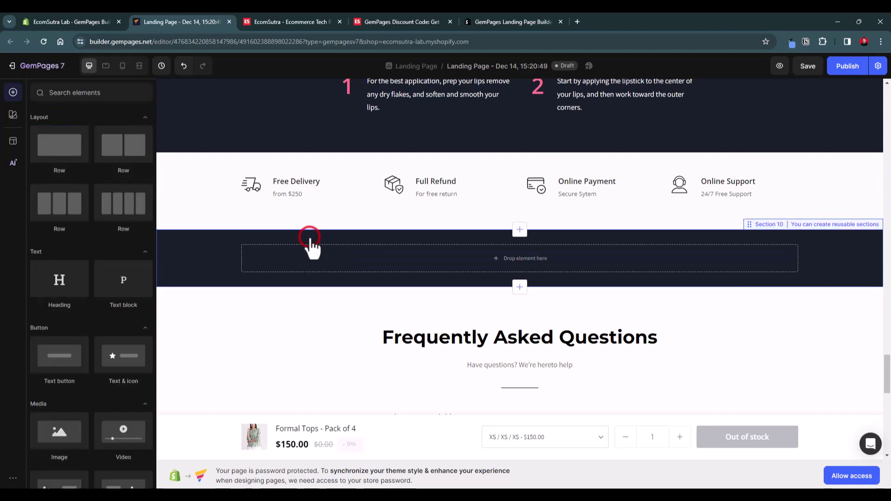
# Step: Search elements for 'loox' and drop the Loox element into the empty reviews area
pyautogui.click(107, 97)
pyautogui.write('loox')
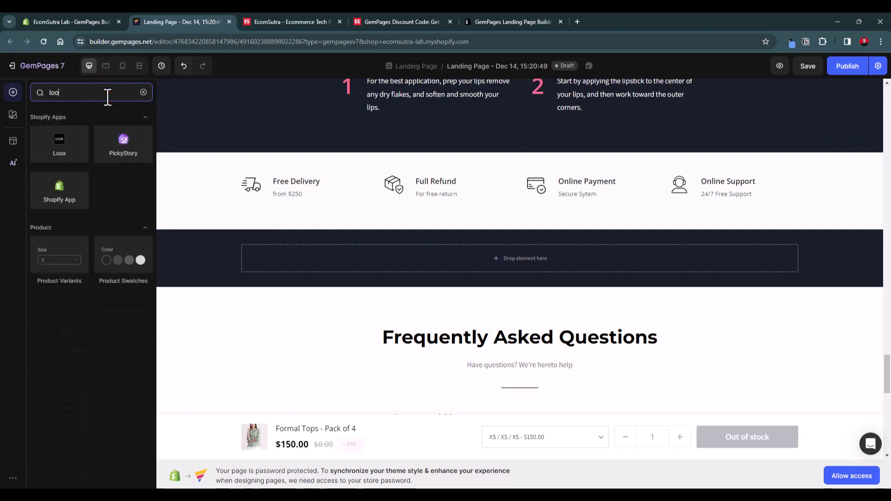
pyautogui.click(79, 147)
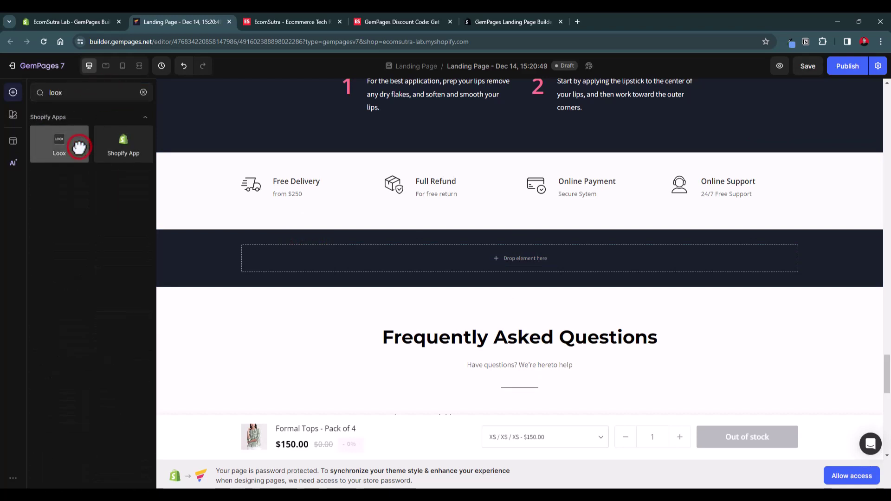
pyautogui.moveTo(72, 145); pyautogui.dragTo(312, 260)
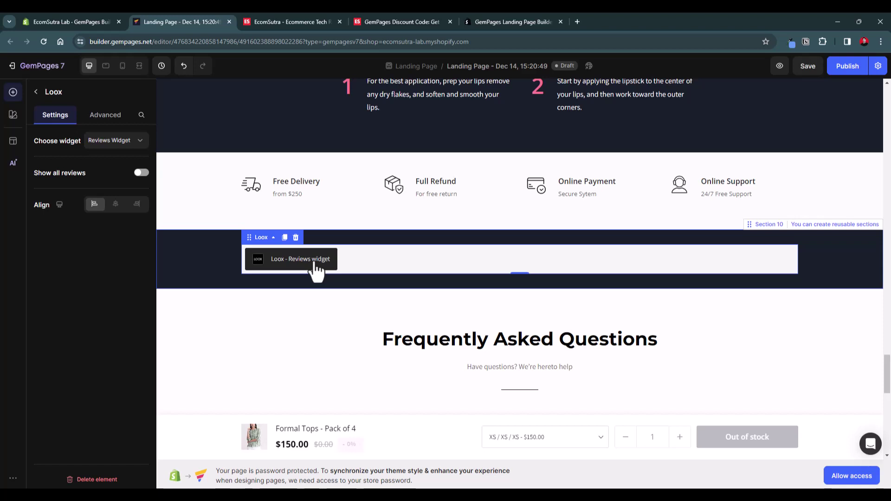
# Step: Set the Loox element's widget type to Carousel Widget
pyautogui.click(352, 256)
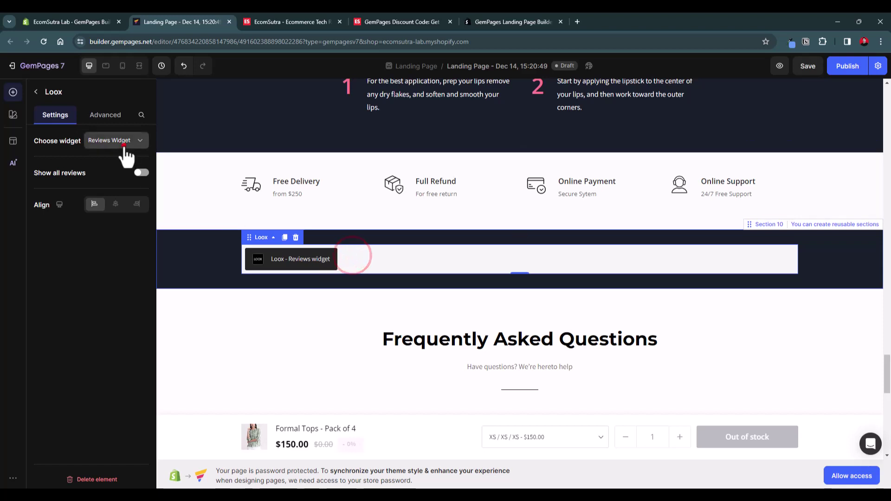
pyautogui.click(124, 143)
pyautogui.click(124, 195)
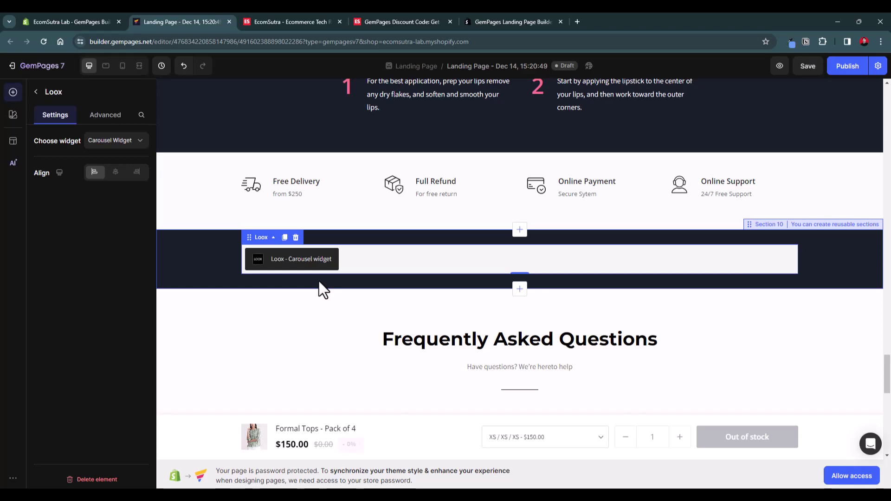
pyautogui.scroll(-3, 319, 281)
pyautogui.click(313, 153)
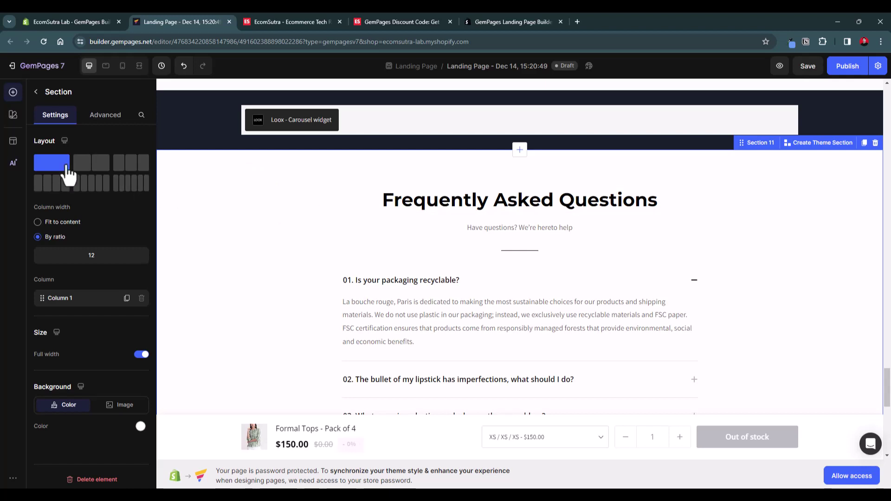
# Step: Filter the section library to FAQs and add the FAQ - Style 3 template to the page
pyautogui.click(13, 142)
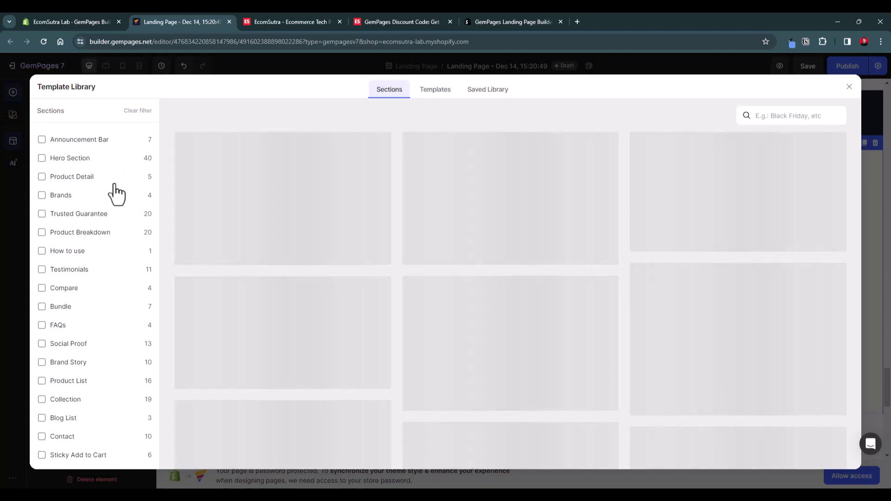
pyautogui.scroll(-1, 117, 195)
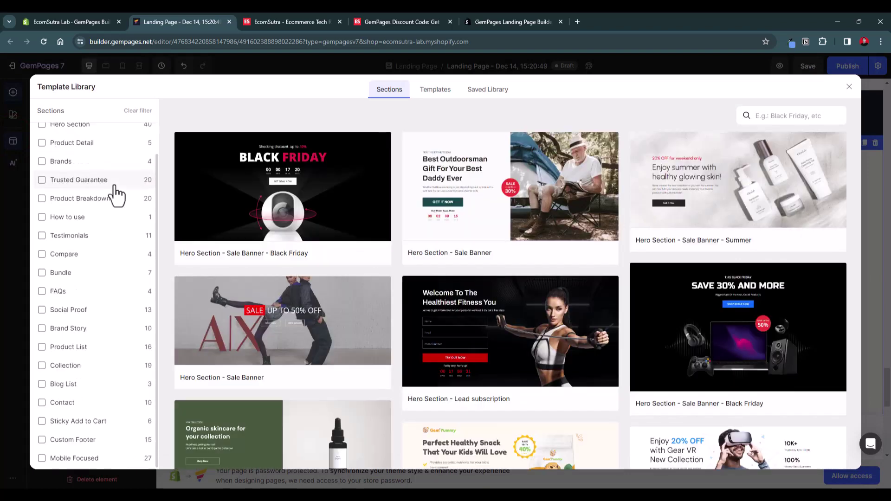
pyautogui.click(66, 309)
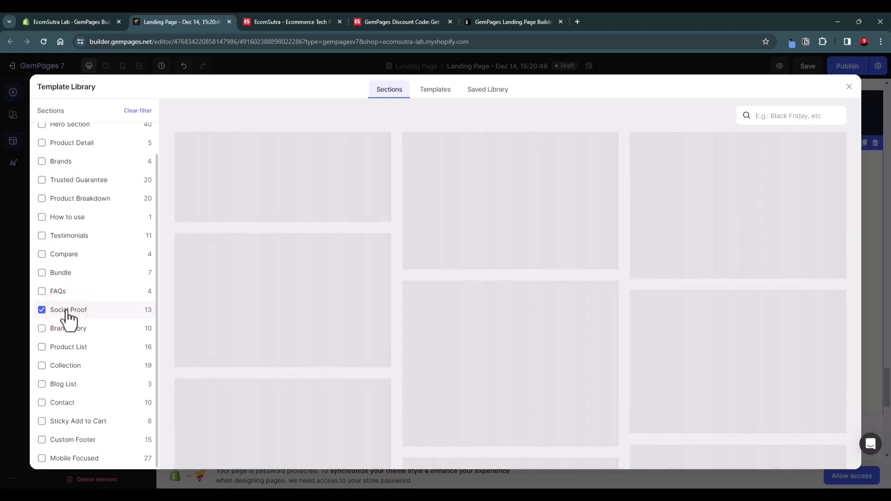
pyautogui.scroll(-6, 533, 209)
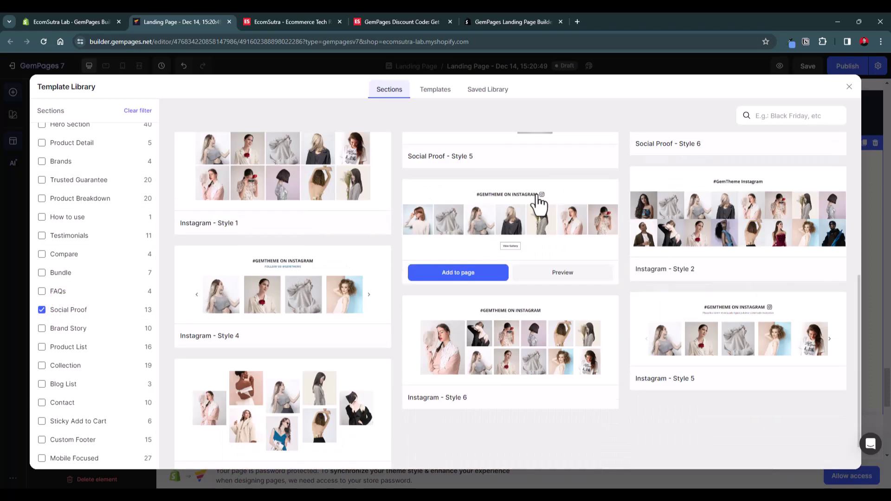
pyautogui.scroll(5, 499, 227)
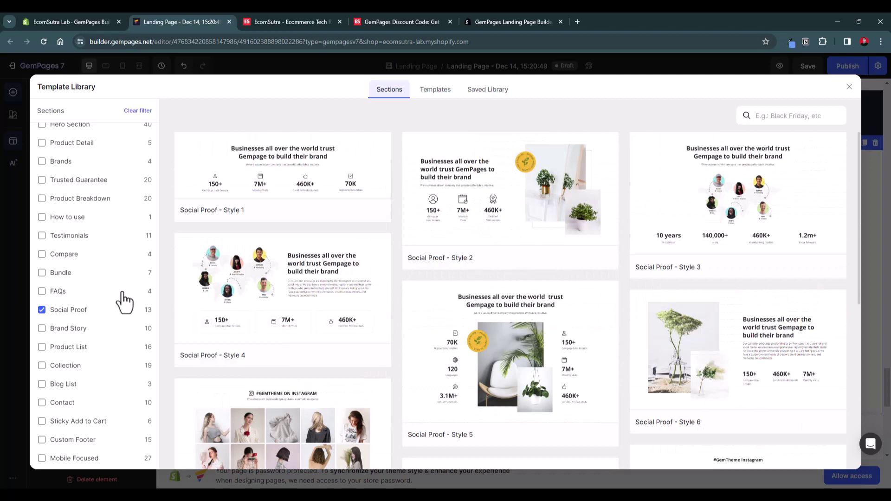
pyautogui.click(43, 309)
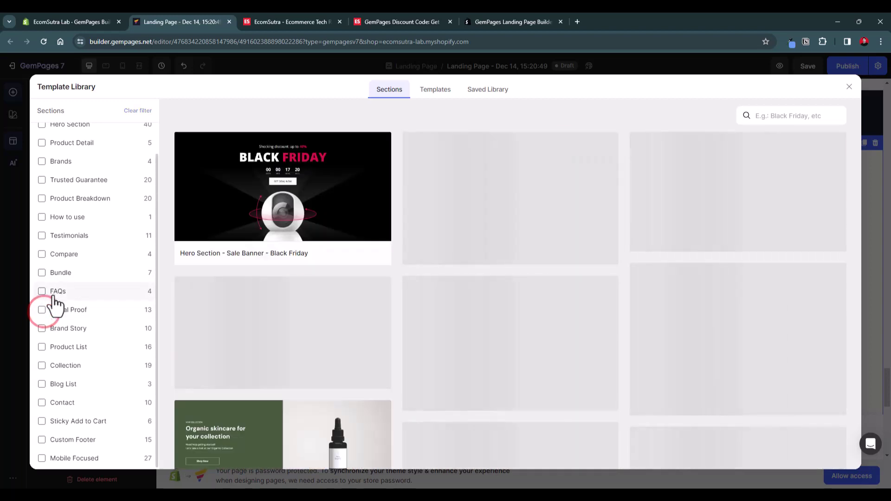
pyautogui.click(52, 292)
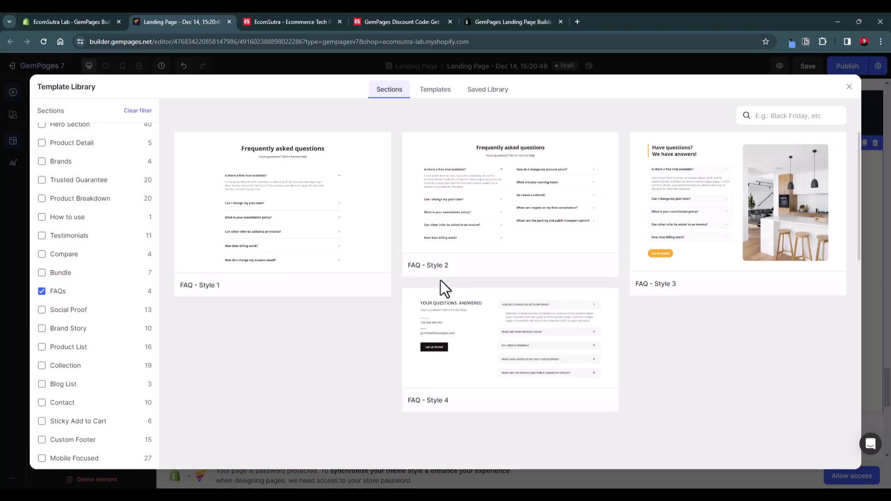
pyautogui.moveTo(703, 190)
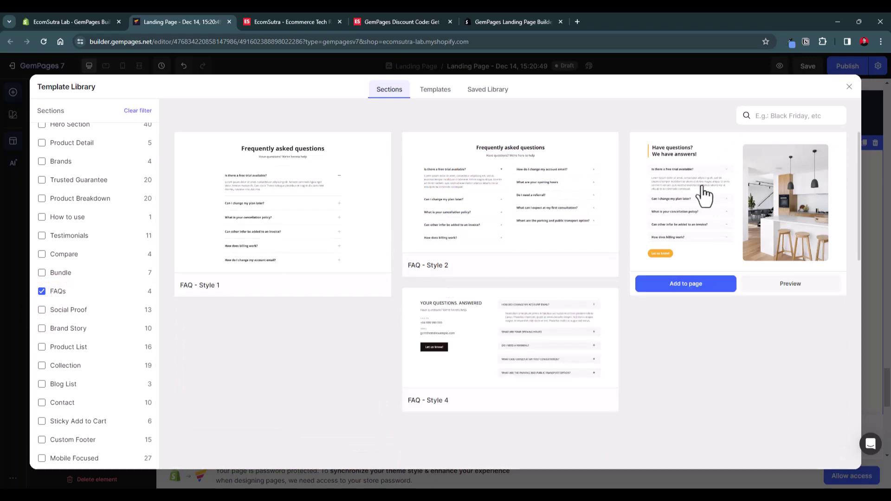
pyautogui.click(697, 174)
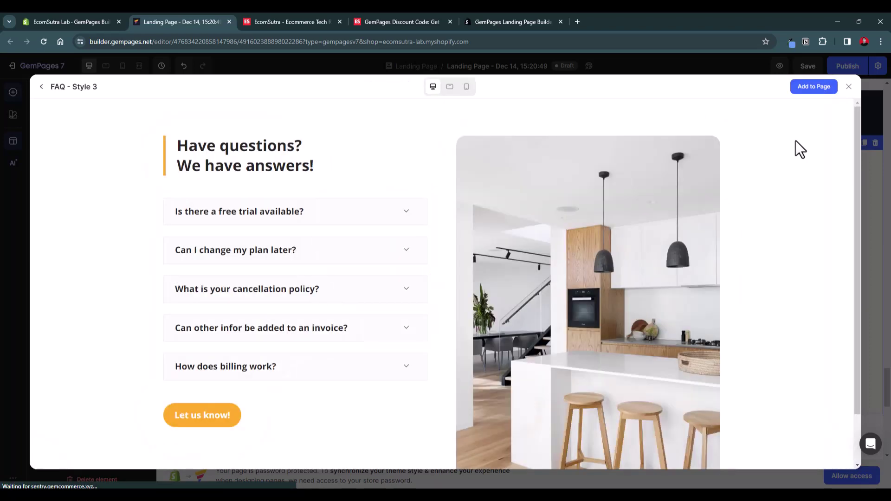
pyautogui.click(813, 86)
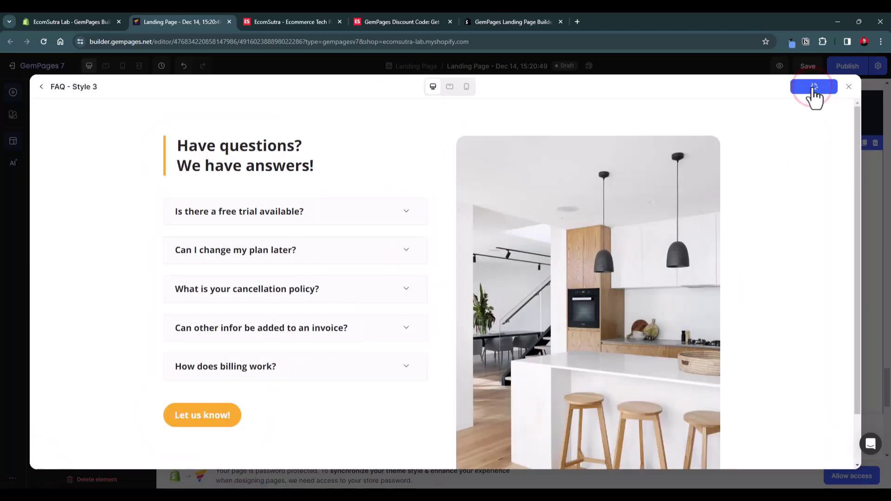
pyautogui.scroll(10, 680, 188)
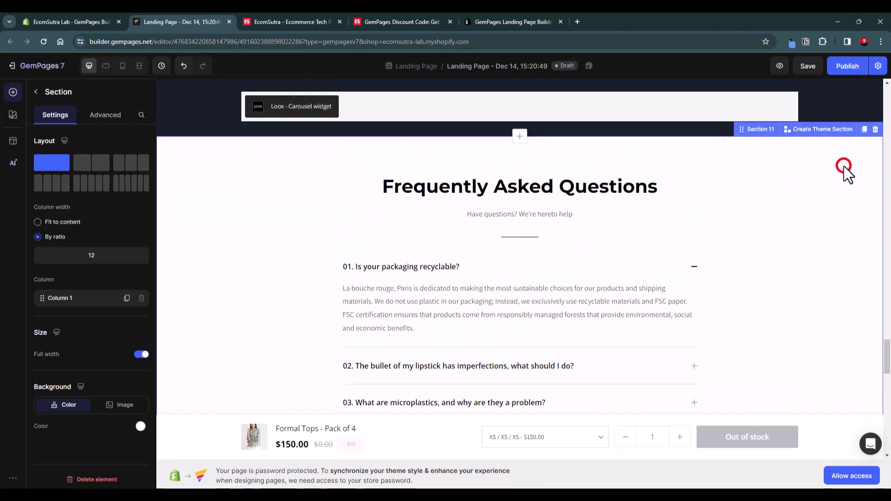
# Step: Delete the old Frequently Asked Questions section and move 'Have questions?' below the Loox carousel
pyautogui.click(874, 130)
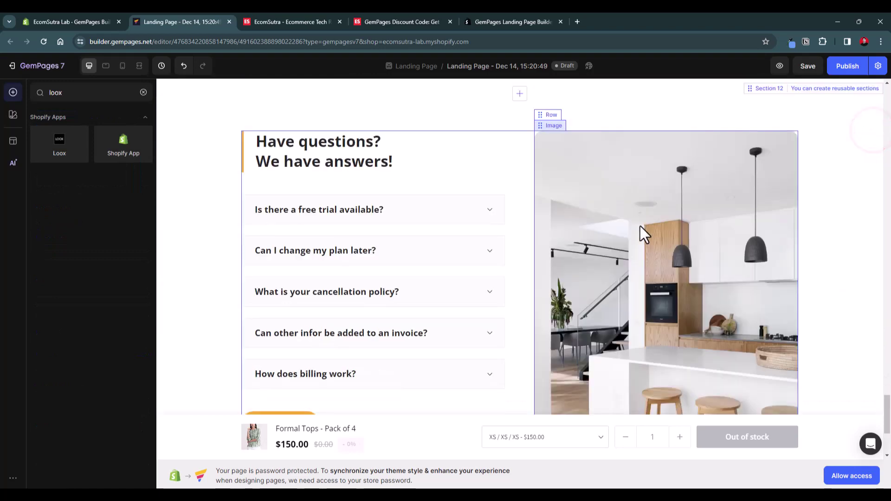
pyautogui.scroll(-3, 824, 346)
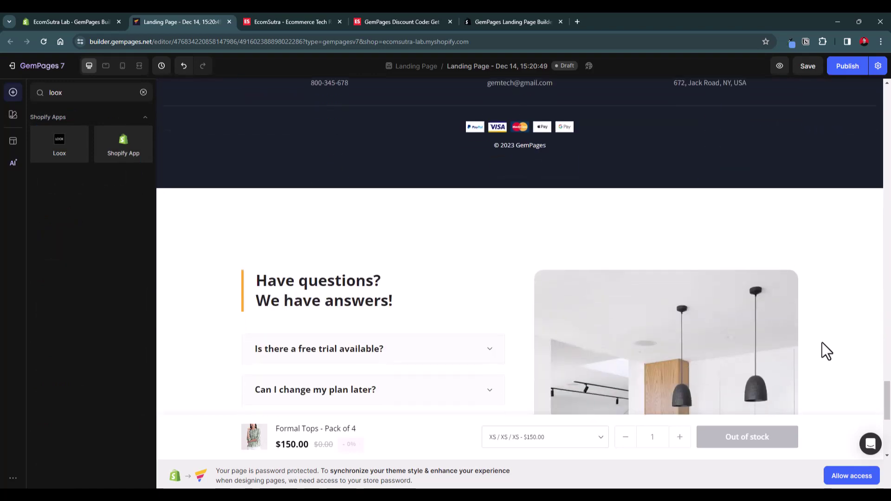
pyautogui.click(835, 278)
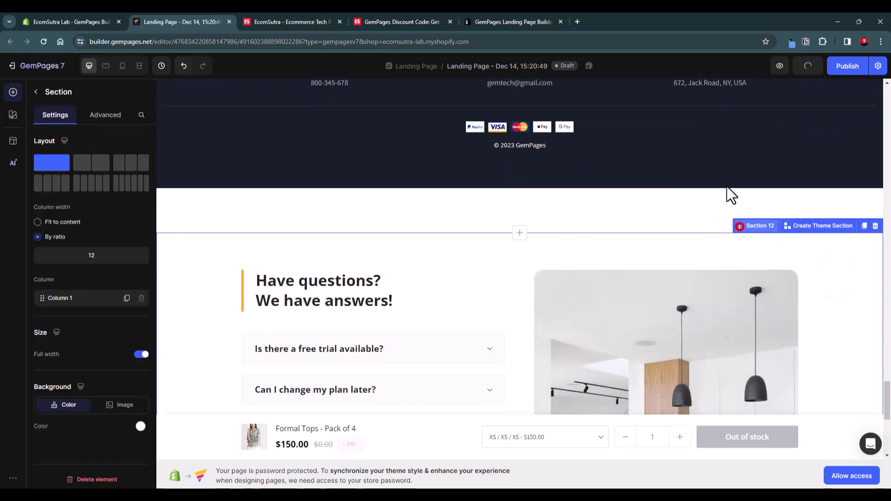
pyautogui.scroll(-5, 612, 301)
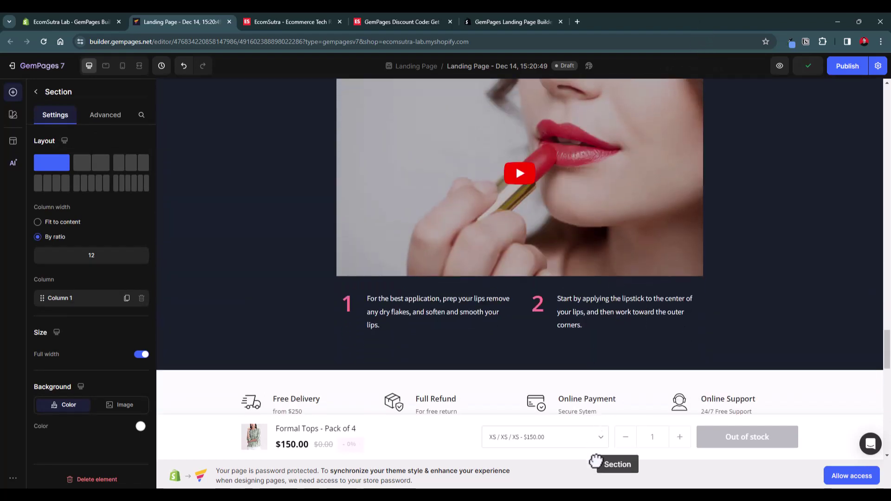
pyautogui.moveTo(570, 318); pyautogui.dragTo(570, 318)
pyautogui.scroll(-3, 570, 317)
pyautogui.scroll(-3, 604, 279)
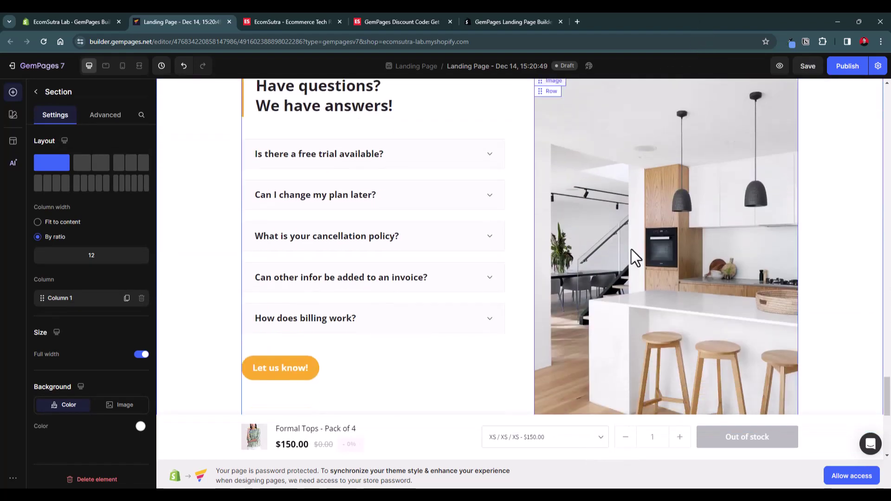
# Step: Review the new FAQ section's kitchen image and the © 2023 GemPages footer
pyautogui.click(634, 245)
pyautogui.scroll(3, 634, 244)
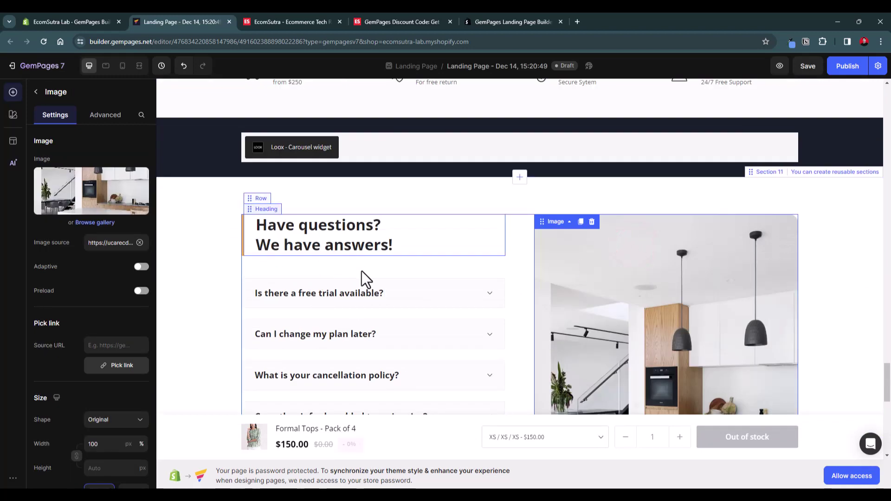
pyautogui.scroll(-3, 387, 302)
pyautogui.scroll(-5, 387, 302)
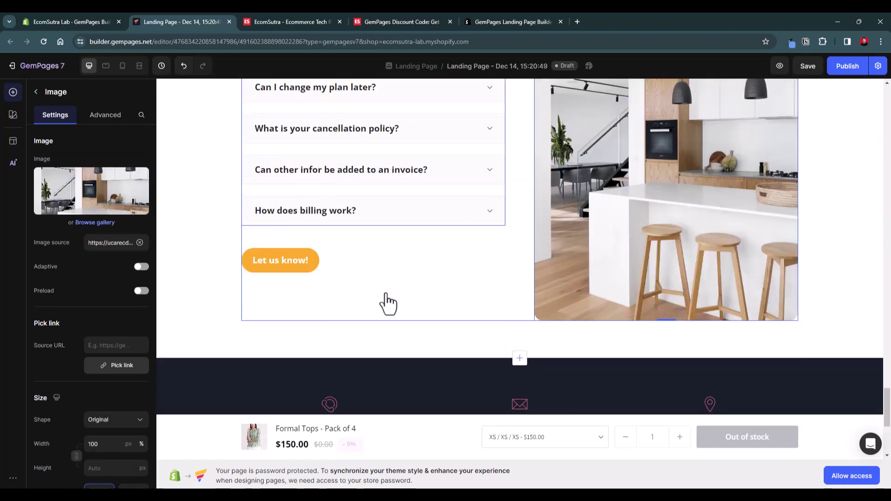
pyautogui.scroll(8, 390, 301)
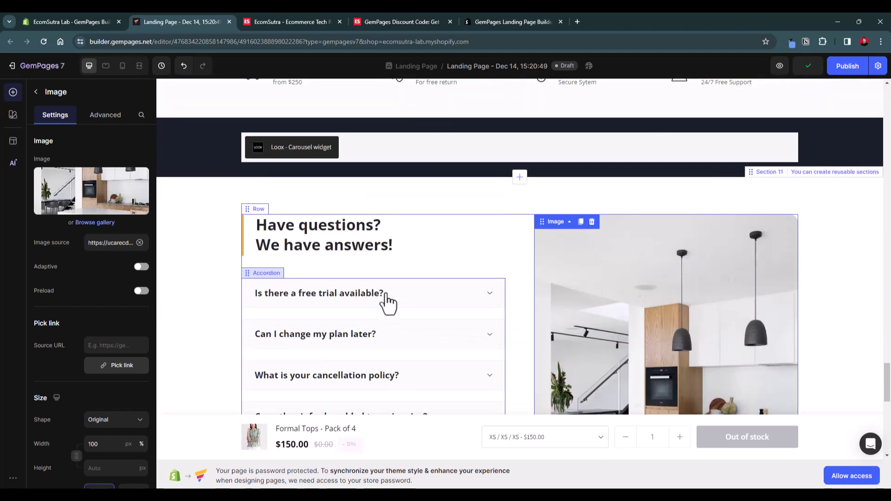
pyautogui.scroll(-4, 567, 188)
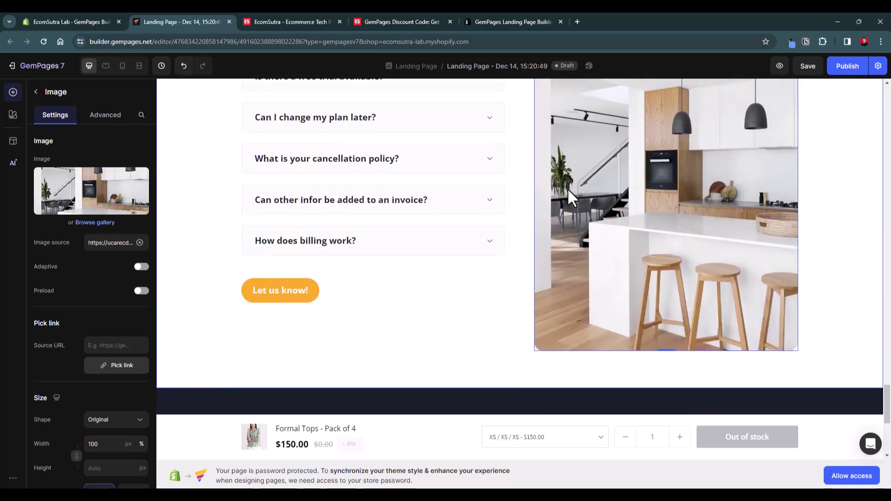
pyautogui.scroll(-5, 567, 188)
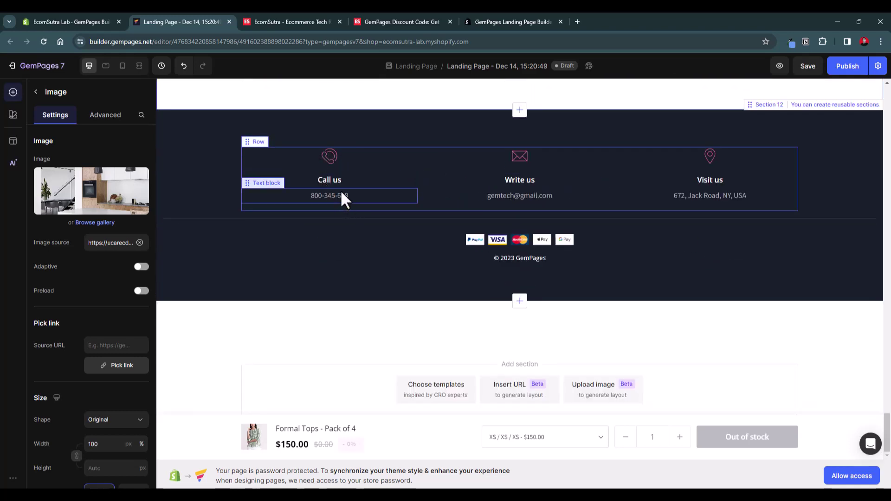
pyautogui.click(567, 261)
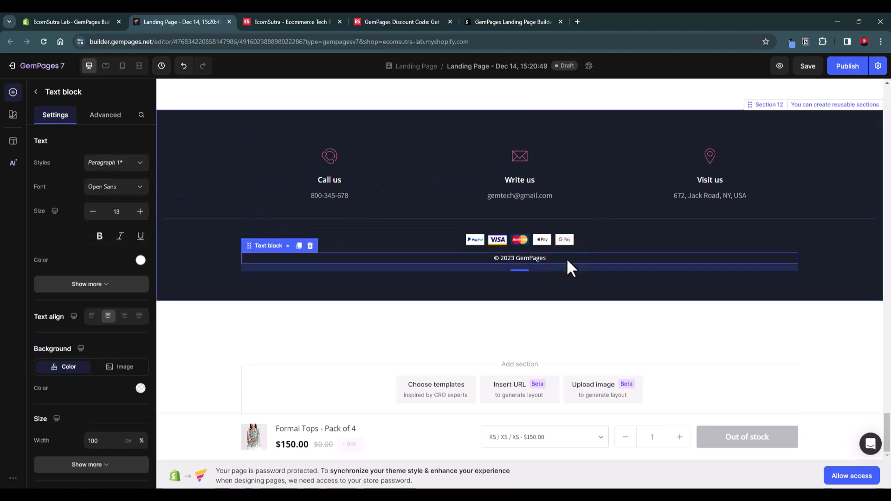
pyautogui.scroll(15, 567, 259)
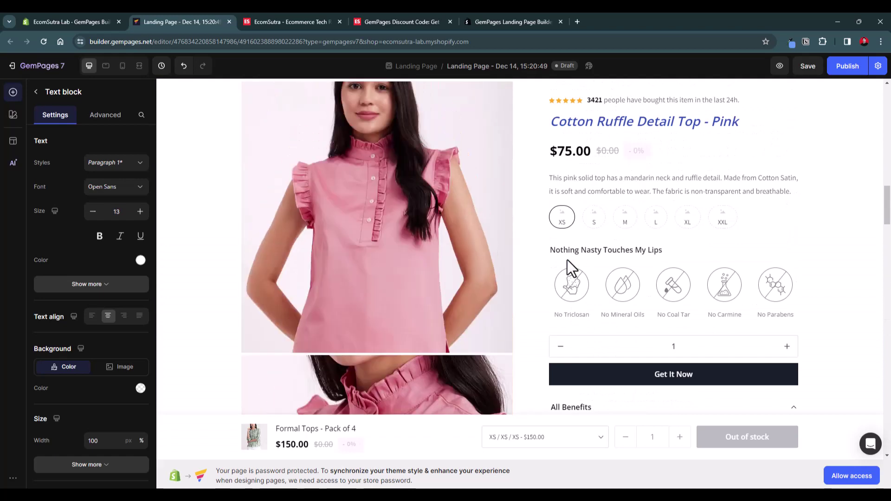
# Step: Preview the page at tablet width and scroll through it
pyautogui.scroll(5, 567, 260)
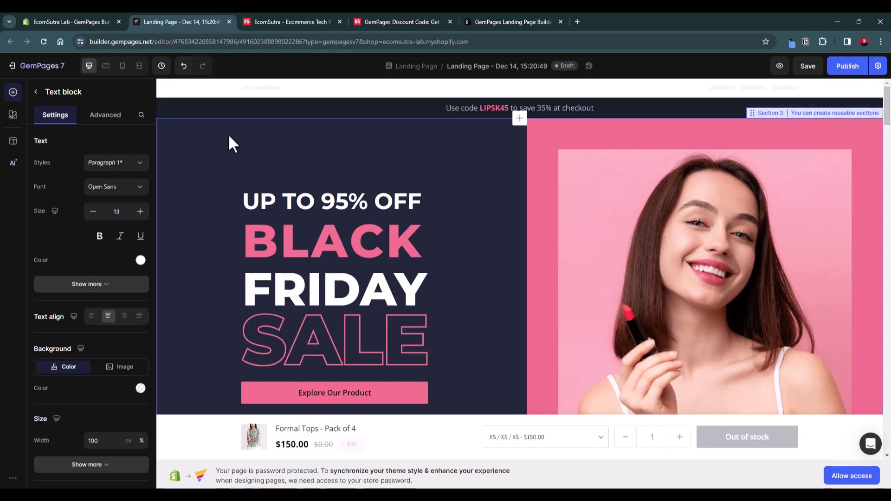
pyautogui.click(105, 66)
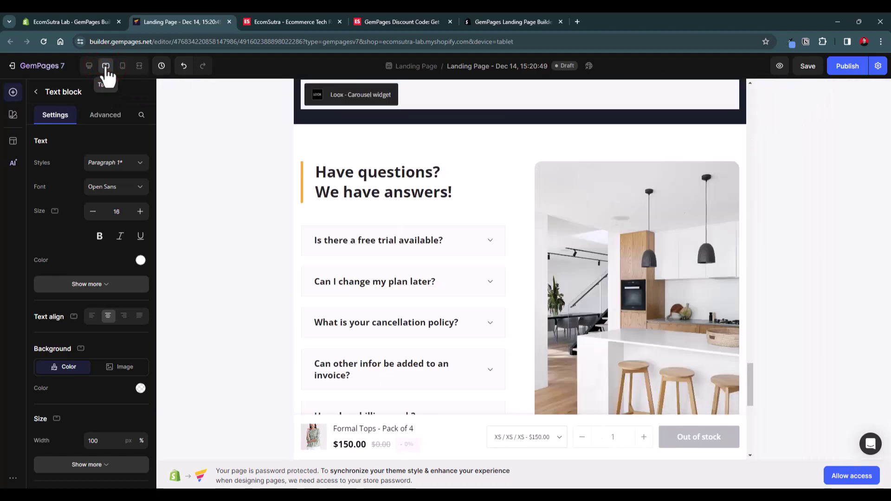
pyautogui.scroll(20, 438, 227)
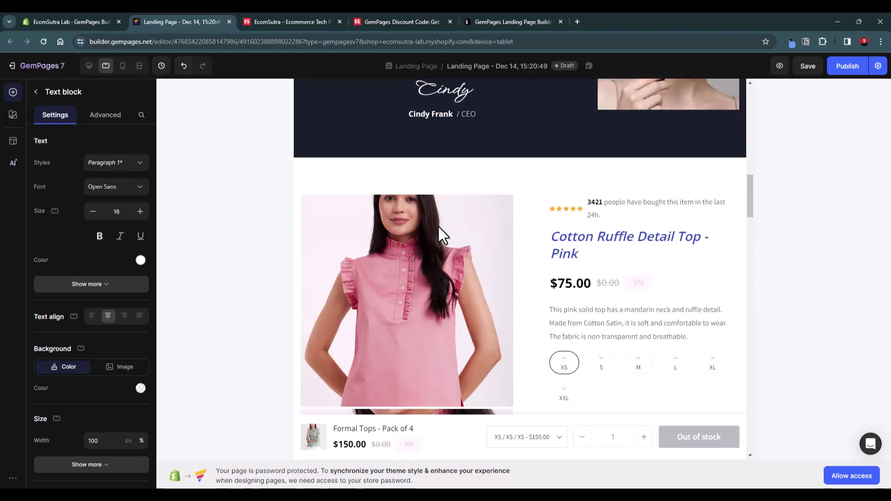
pyautogui.scroll(2, 439, 227)
pyautogui.scroll(-12, 416, 208)
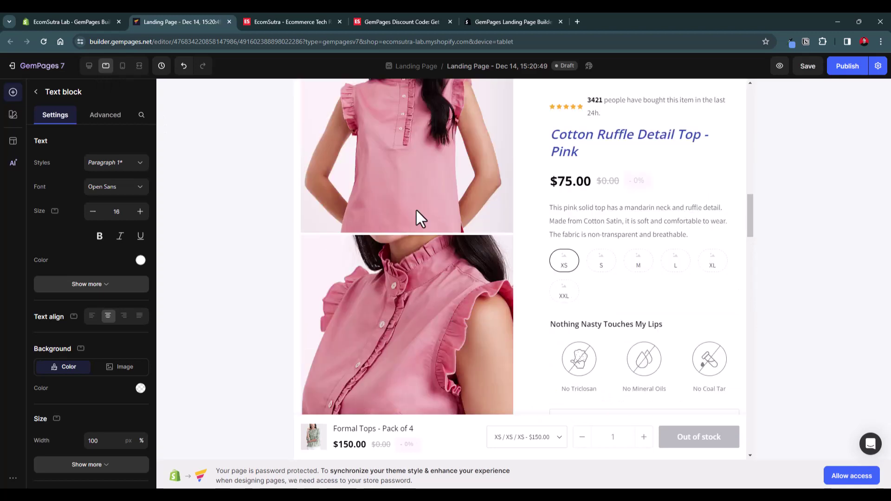
pyautogui.scroll(1, 416, 210)
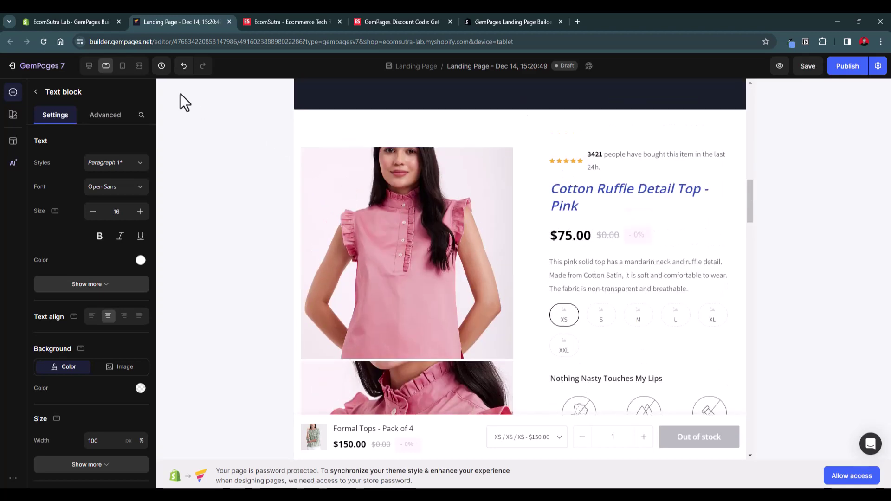
# Step: Check the page at mobile width, then view it in the full-screen canvas
pyautogui.click(122, 73)
pyautogui.scroll(-10, 502, 227)
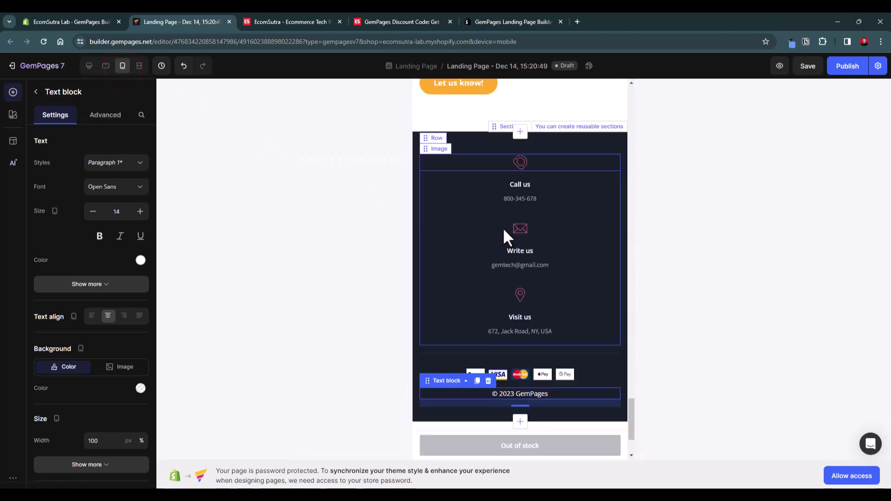
pyautogui.scroll(15, 502, 226)
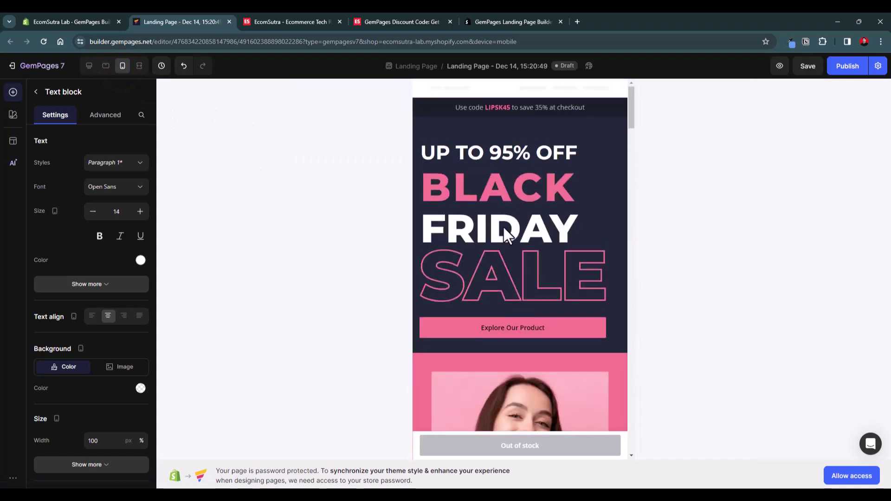
pyautogui.click(139, 66)
pyautogui.scroll(-20, 464, 350)
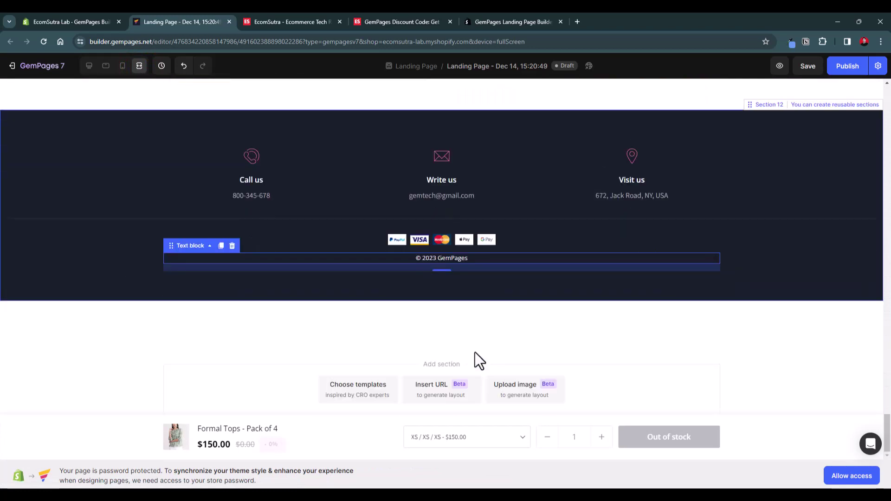
pyautogui.scroll(15, 475, 353)
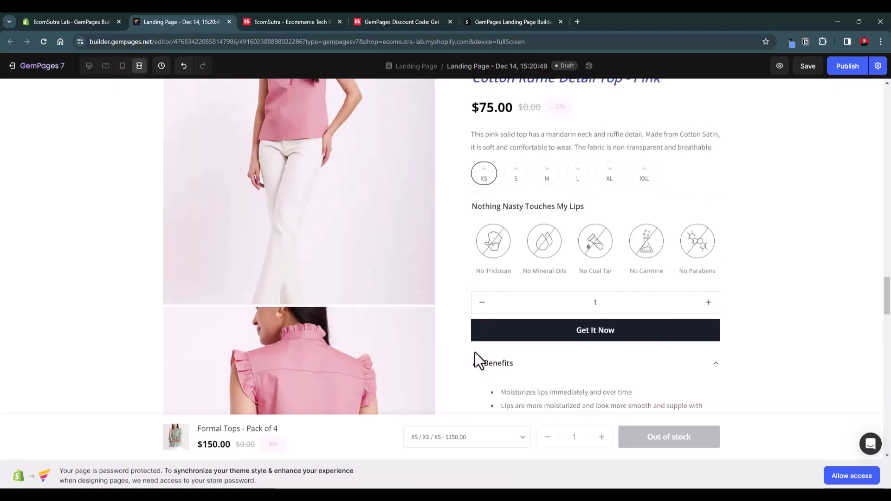
pyautogui.scroll(10, 474, 350)
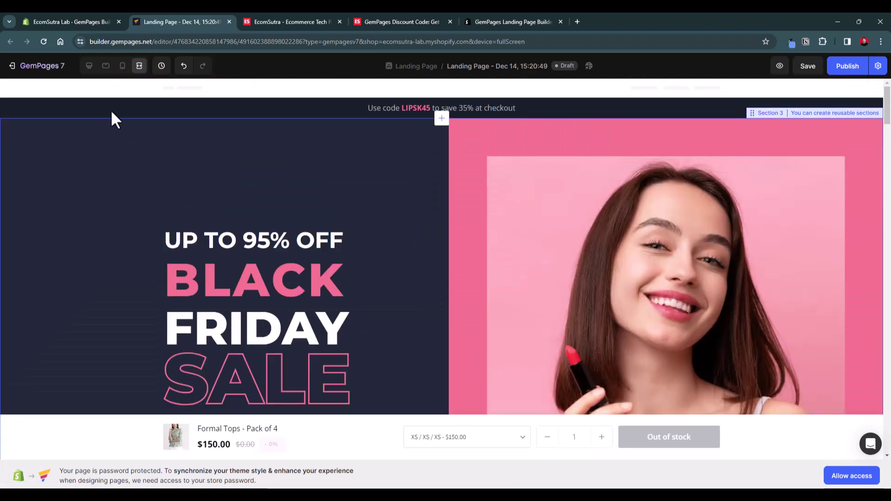
# Step: Switch back to the desktop layout and exit to the GemPages dashboard
pyautogui.click(89, 66)
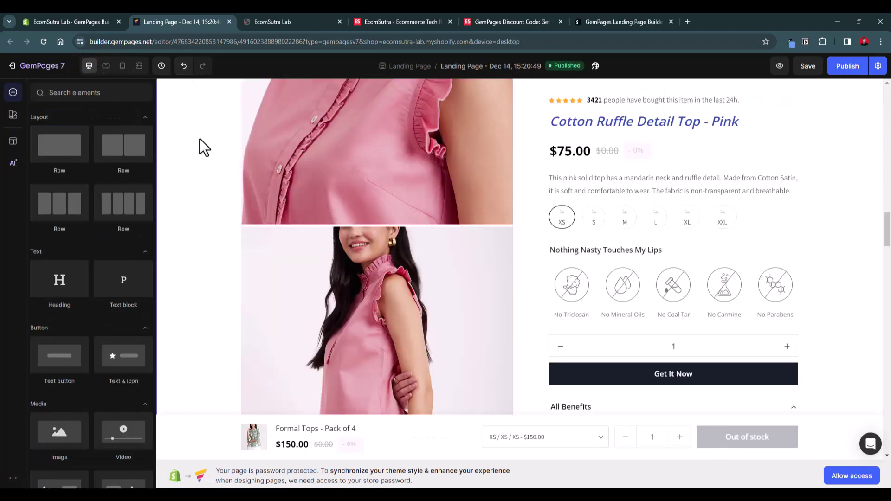
pyautogui.scroll(9, 199, 138)
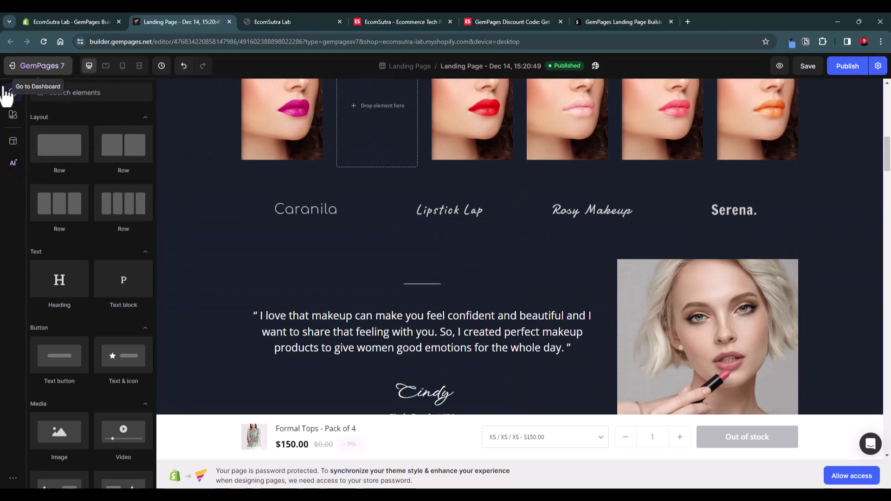
pyautogui.click(14, 66)
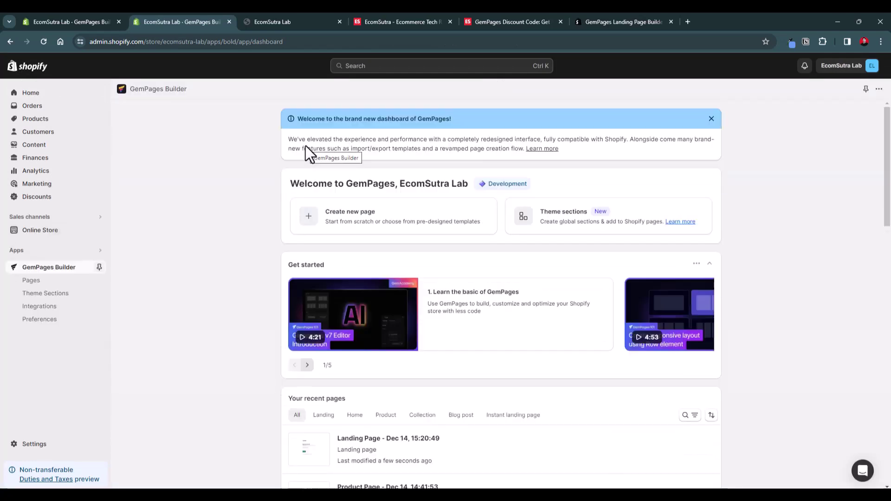
# Step: Create a new Landing Page using the Start from scratch option
pyautogui.click(360, 216)
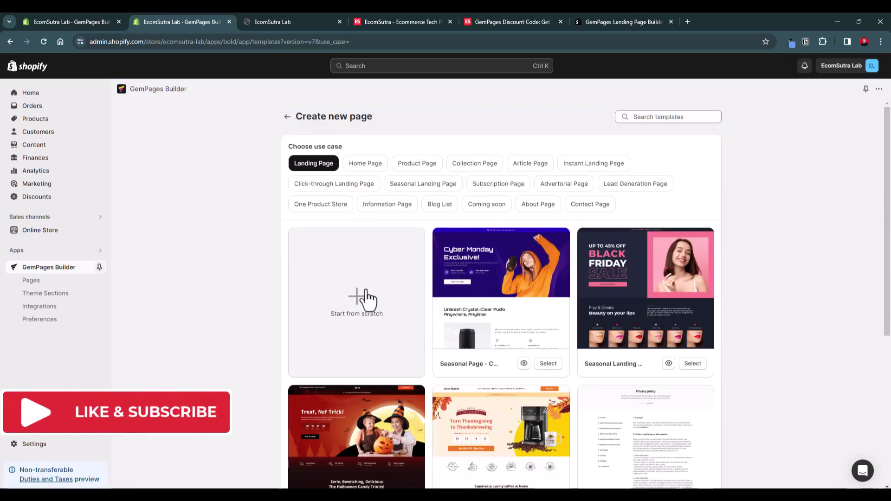
pyautogui.click(366, 297)
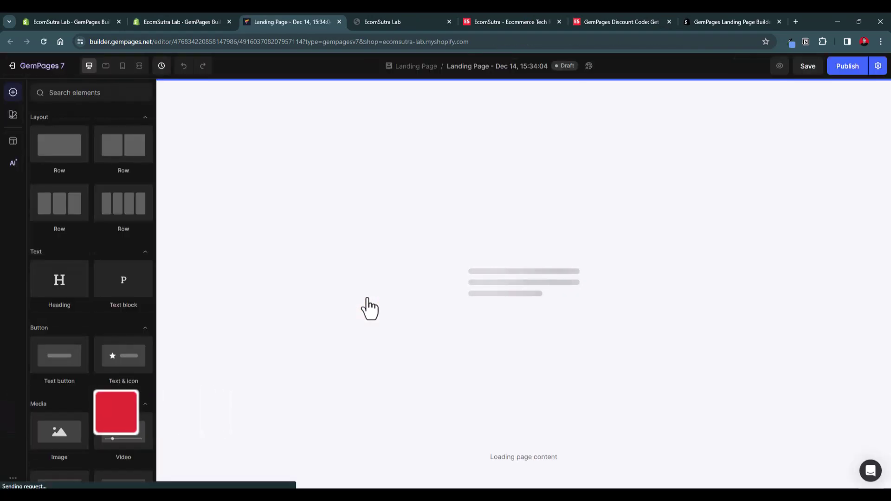
# Step: Open and close the Image to layout generator, then go to the Black Friday storefront tab
pyautogui.click(13, 164)
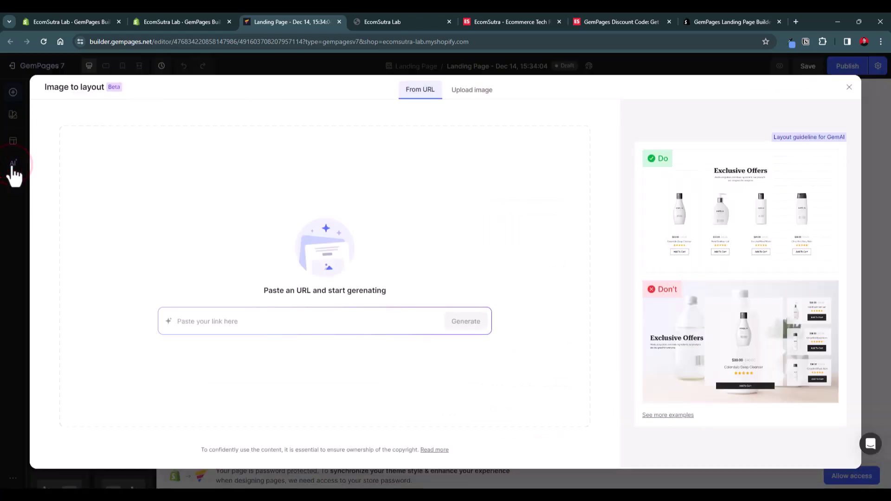
pyautogui.click(848, 88)
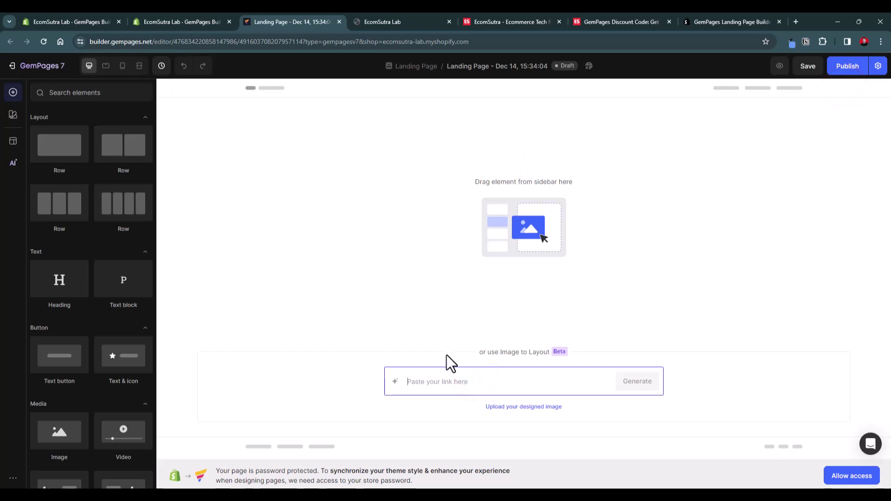
pyautogui.click(408, 22)
# Step: Search 'gymshark' and open the Gymshark Official Store homepage
pyautogui.click(435, 42)
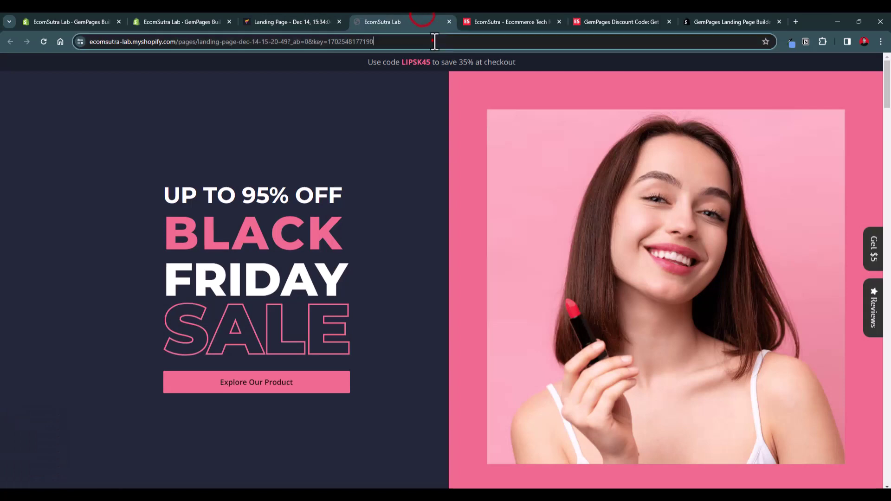
pyautogui.write('gymh')
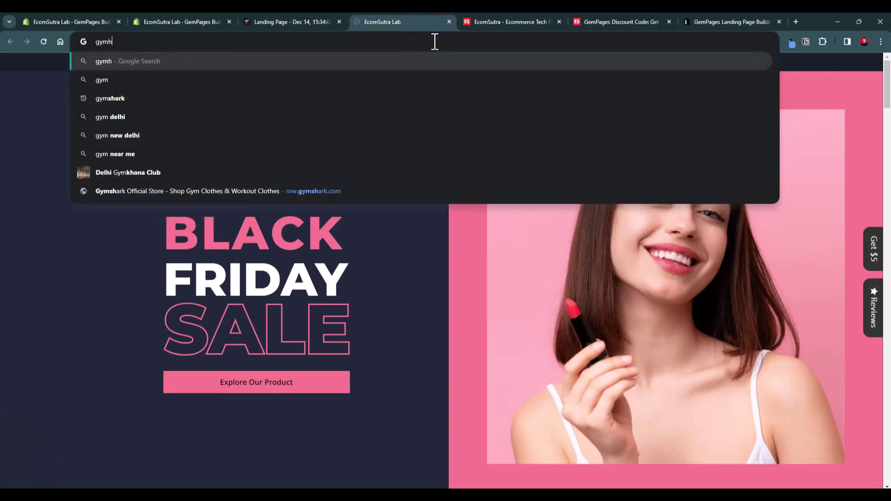
pyautogui.press('BackSpace')
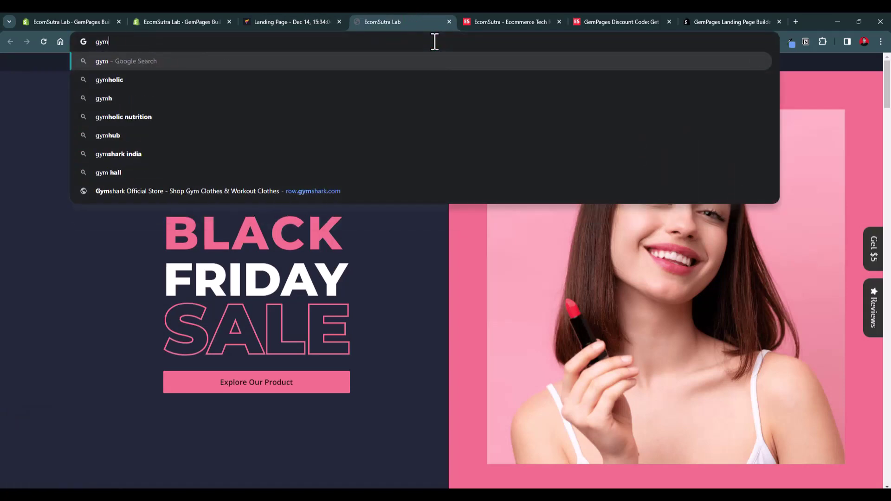
pyautogui.write('sh')
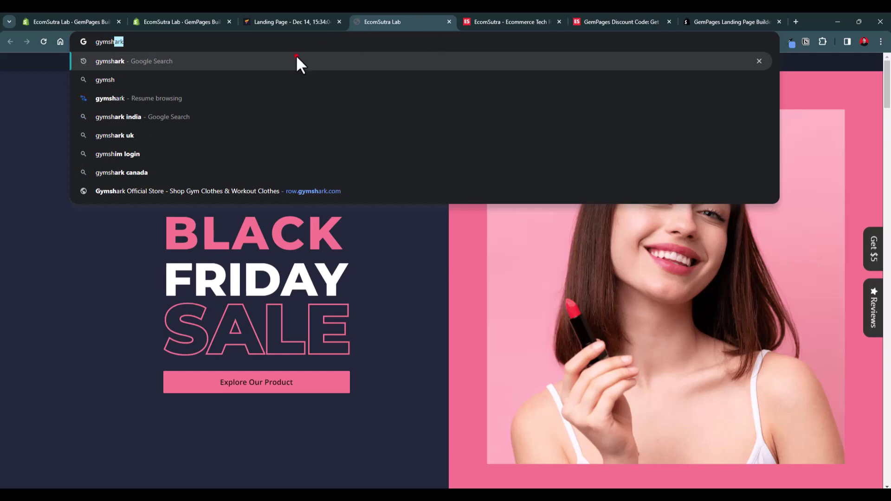
pyautogui.click(296, 57)
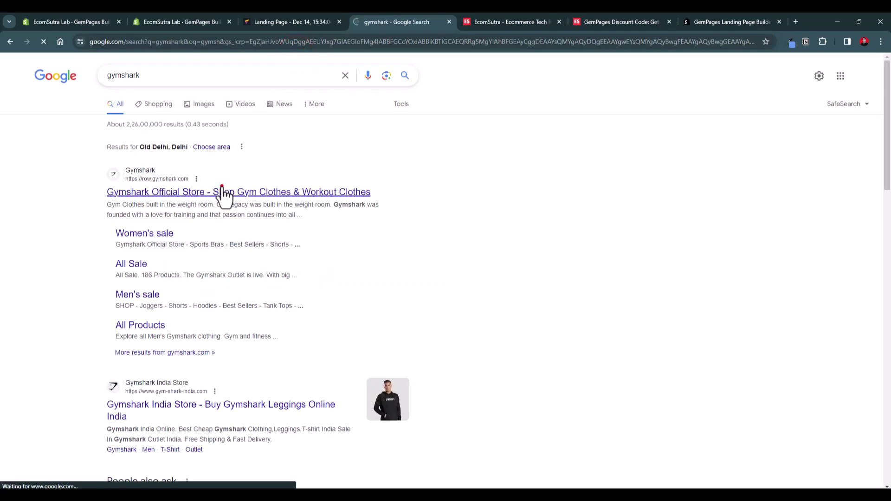
pyautogui.click(221, 190)
# Step: Copy the Gymshark store URL from the address bar
pyautogui.scroll(-20, 261, 218)
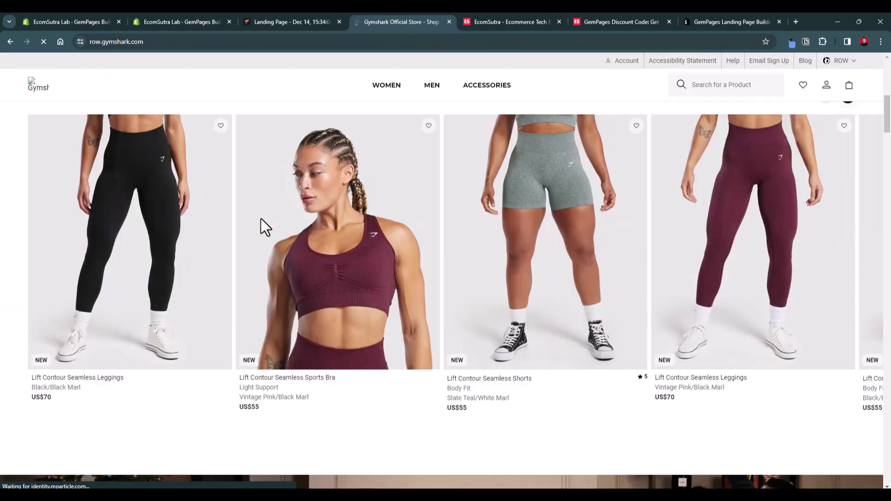
pyautogui.scroll(-20, 262, 220)
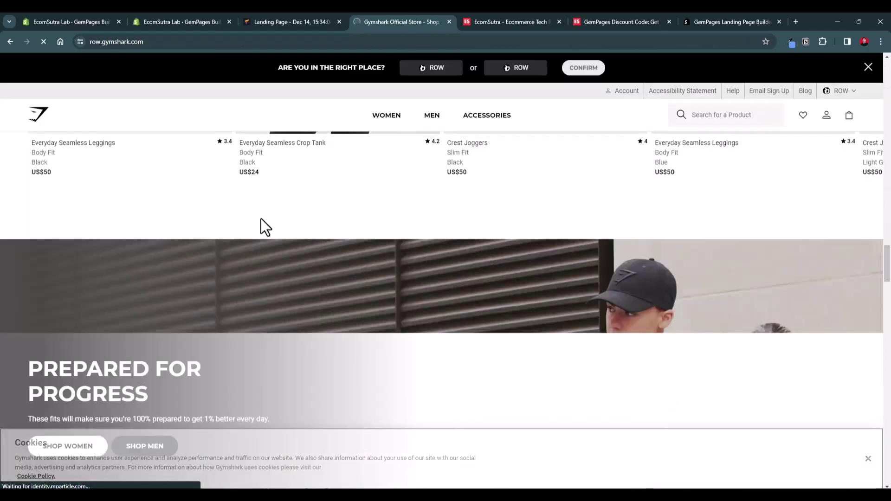
pyautogui.scroll(15, 261, 219)
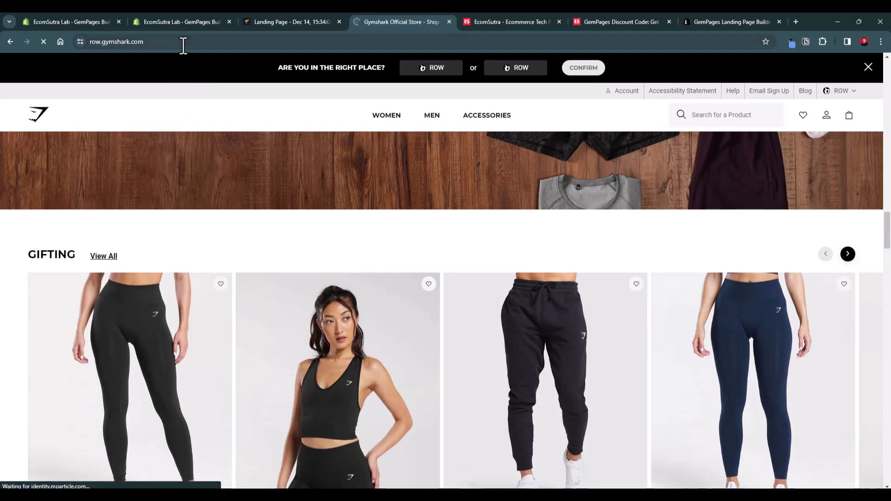
pyautogui.click(183, 44)
pyautogui.hotkey('ctrl', 'c')
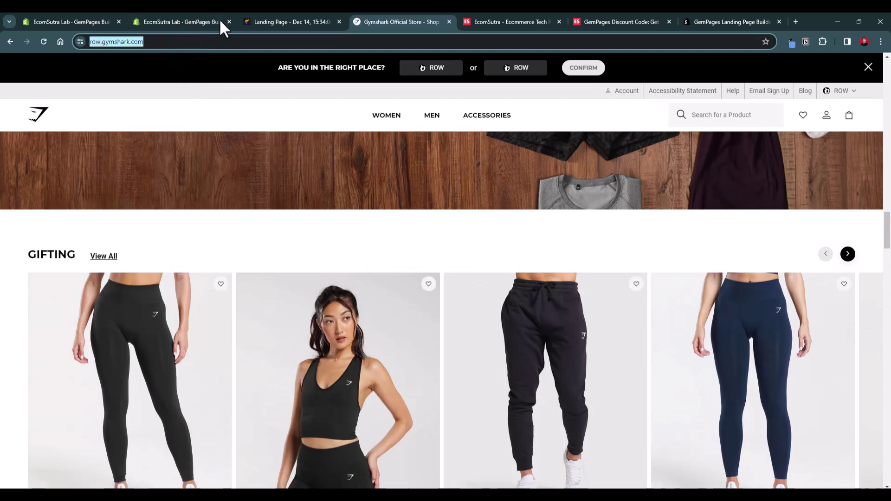
pyautogui.click(263, 22)
# Step: Paste the Gymshark URL into the link field and generate a layout from it
pyautogui.click(451, 379)
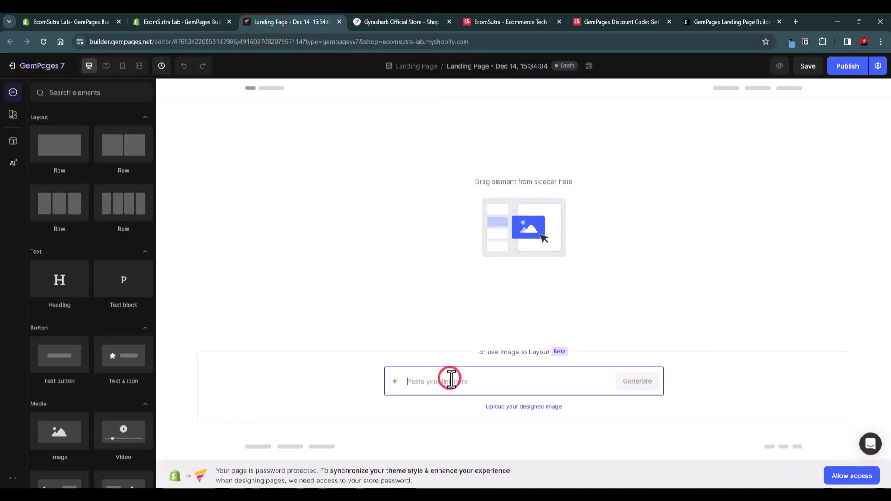
pyautogui.hotkey('ctrl', 'v')
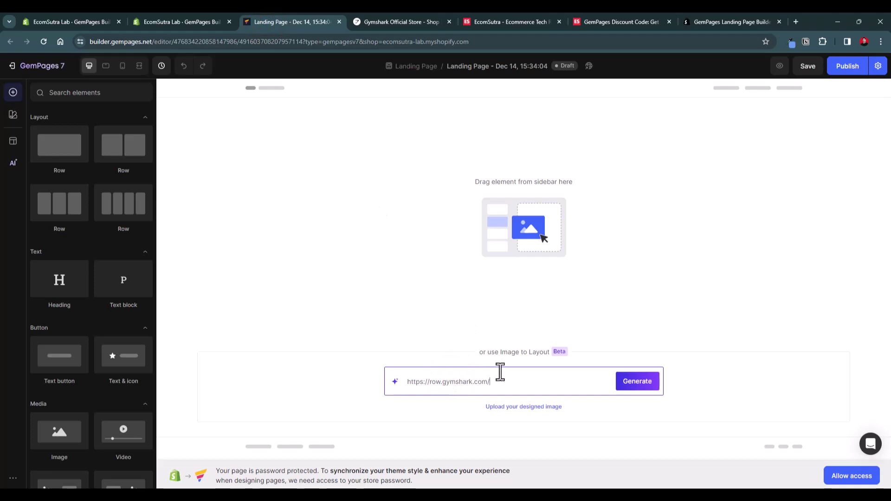
pyautogui.click(634, 381)
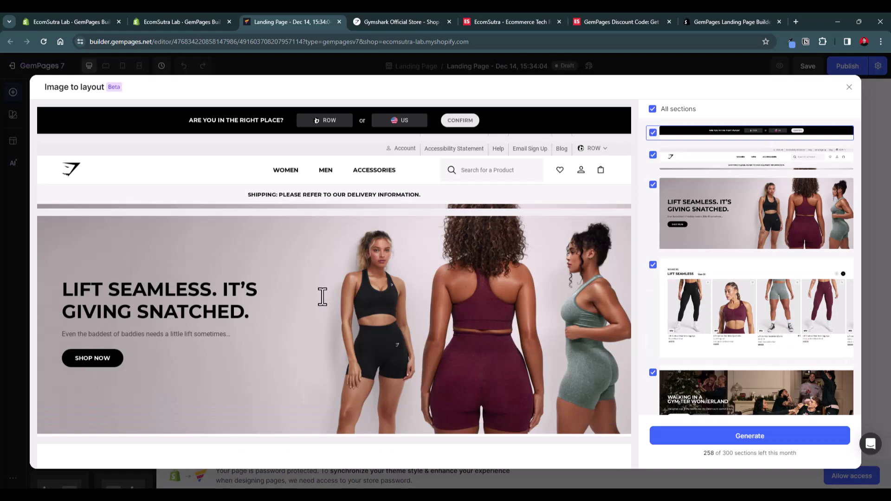
pyautogui.scroll(-15, 319, 291)
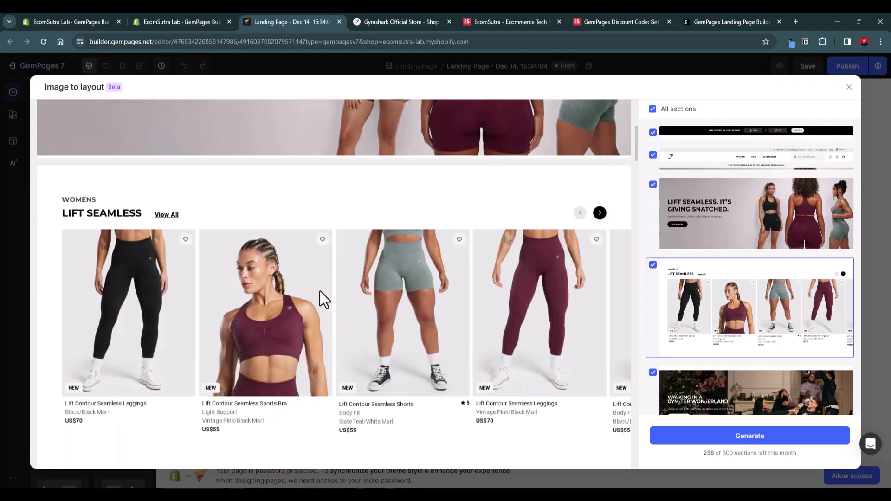
pyautogui.scroll(-15, 320, 291)
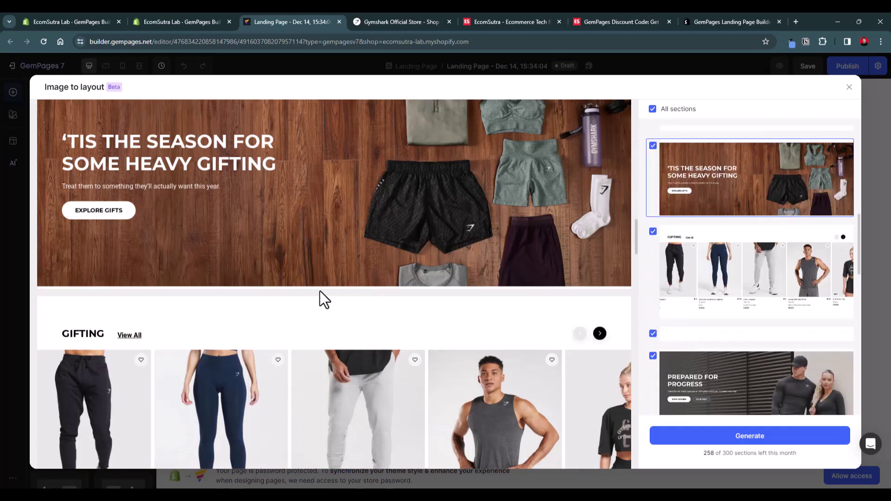
pyautogui.scroll(-10, 319, 291)
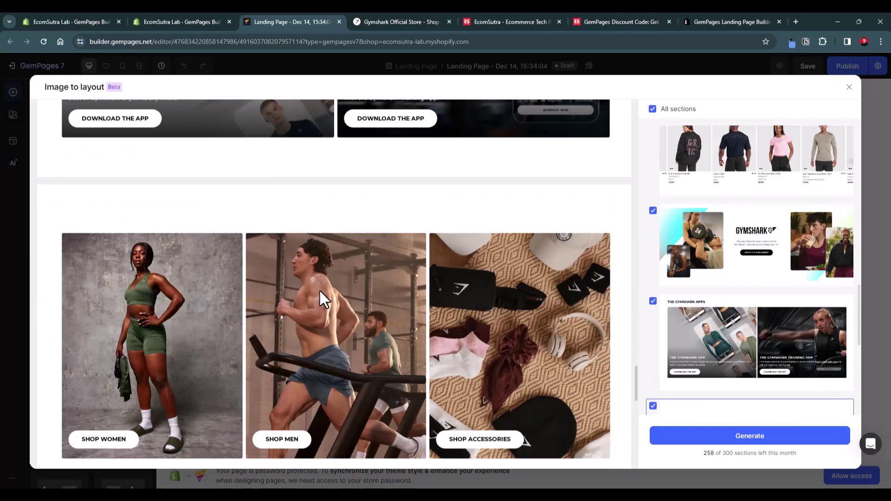
pyautogui.scroll(-5, 319, 291)
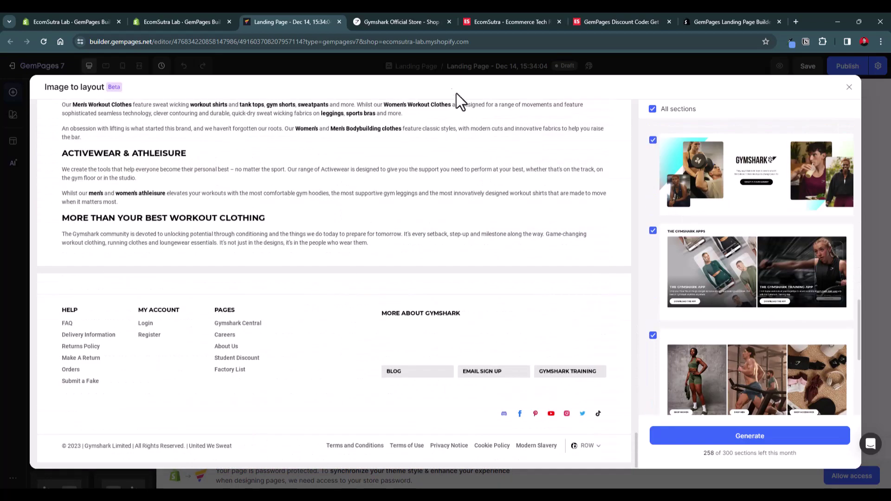
# Step: Compare the generated section preview against the live Gymshark homepage
pyautogui.click(377, 23)
pyautogui.scroll(-10, 385, 399)
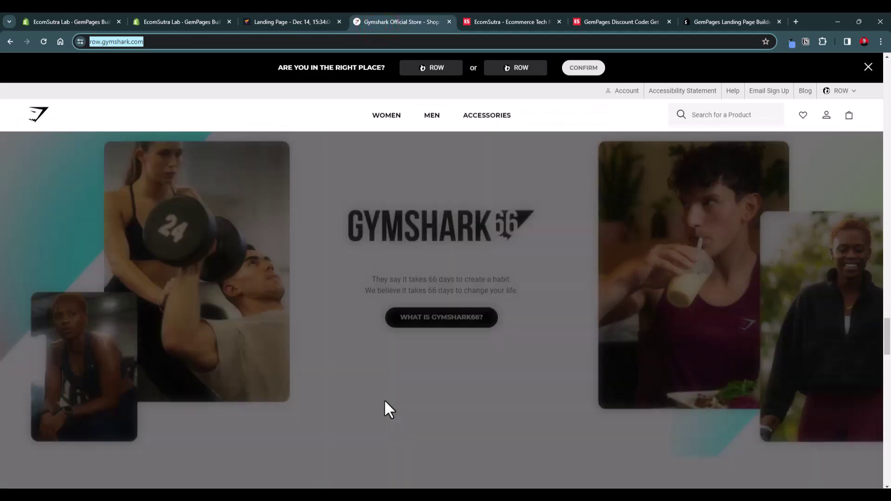
pyautogui.scroll(-15, 391, 399)
pyautogui.scroll(10, 390, 399)
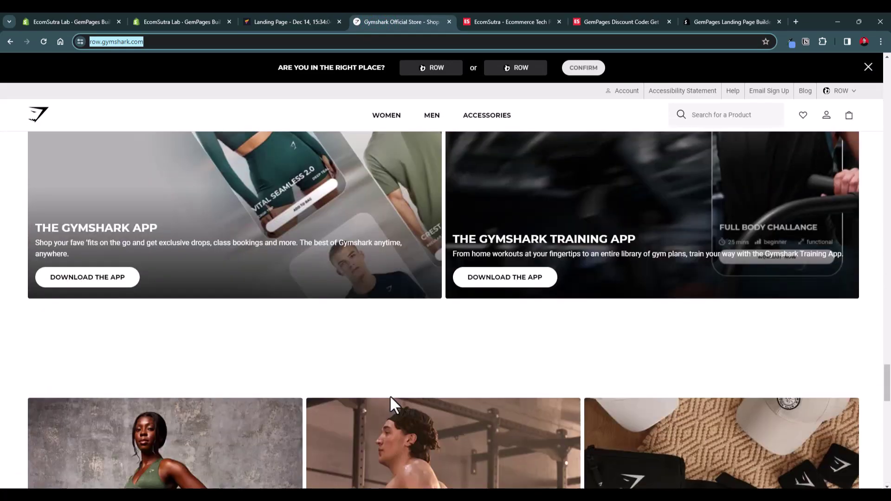
pyautogui.scroll(20, 390, 396)
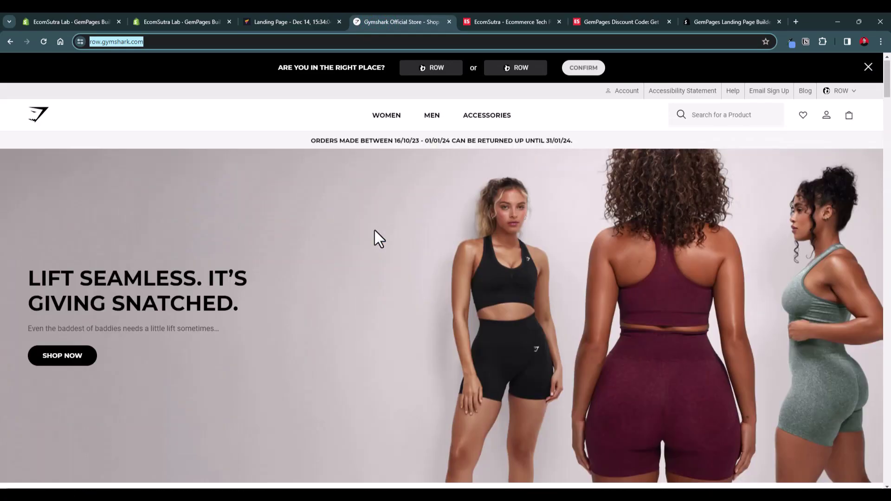
pyautogui.click(263, 21)
pyautogui.scroll(5, 376, 223)
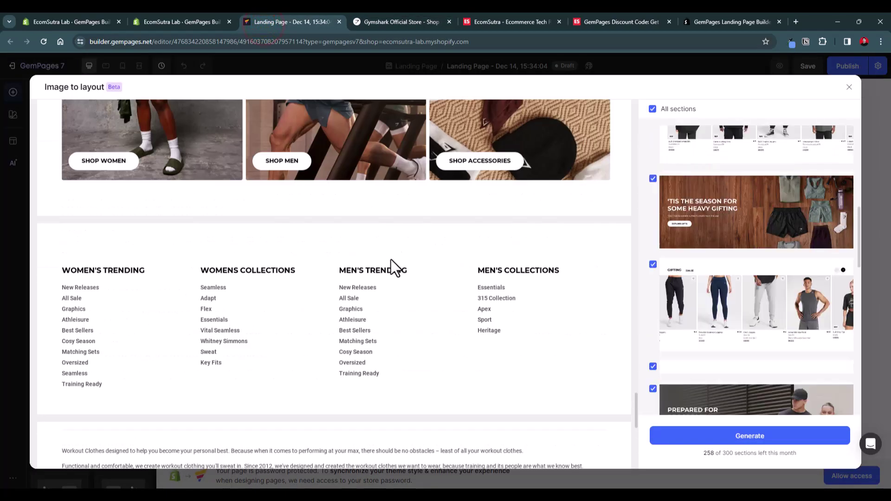
pyautogui.scroll(20, 391, 260)
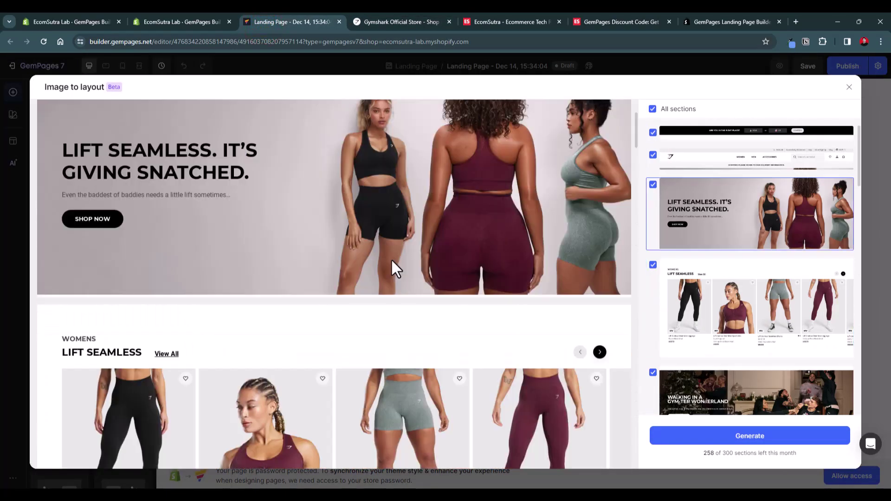
pyautogui.scroll(3, 393, 268)
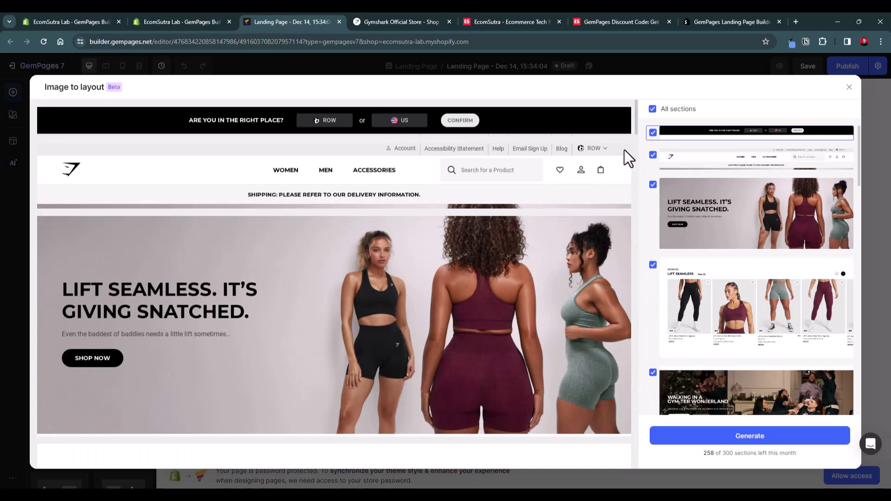
# Step: Exclude the region-selection announcement bar and the navigation header from the imported layout
pyautogui.click(652, 134)
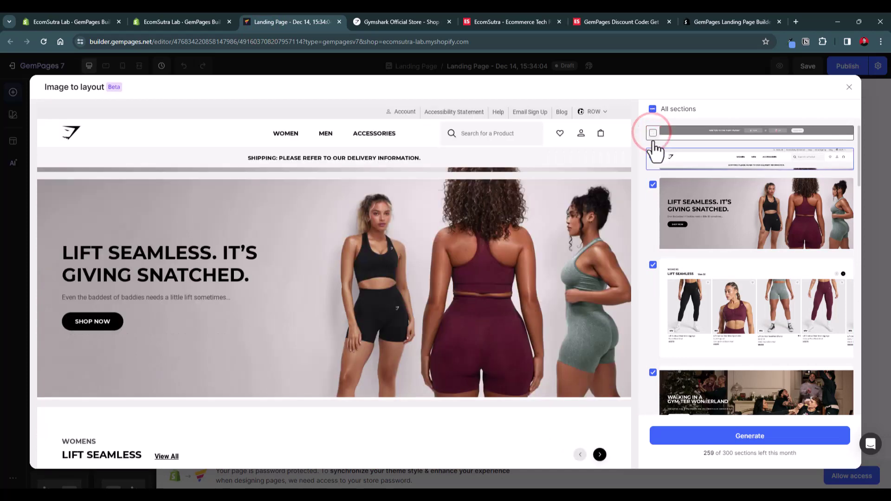
pyautogui.click(653, 153)
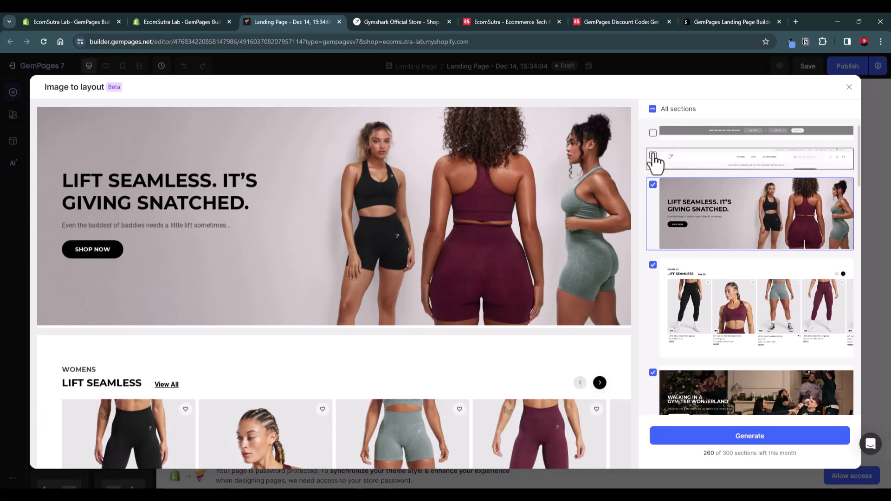
pyautogui.scroll(-20, 519, 238)
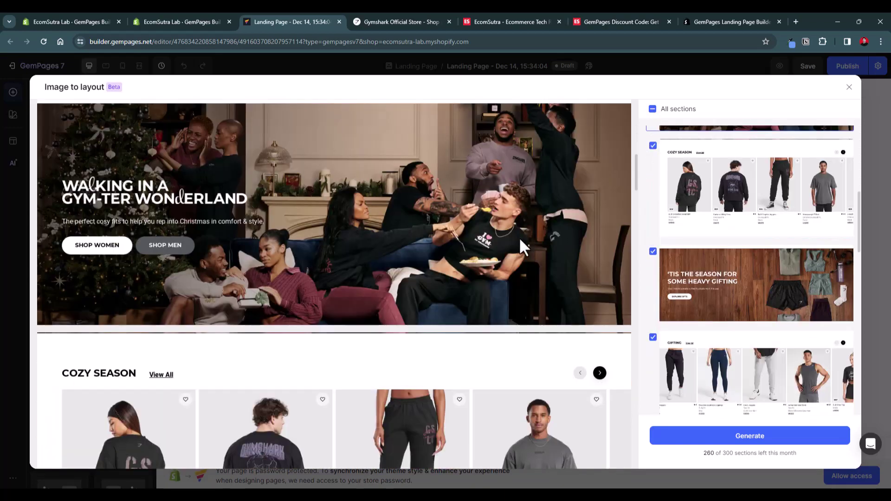
pyautogui.scroll(-10, 519, 238)
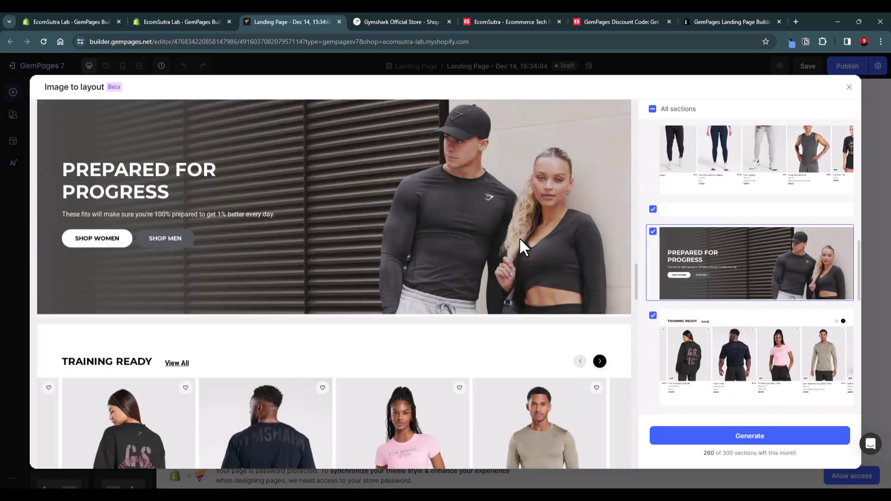
pyautogui.scroll(-8, 519, 238)
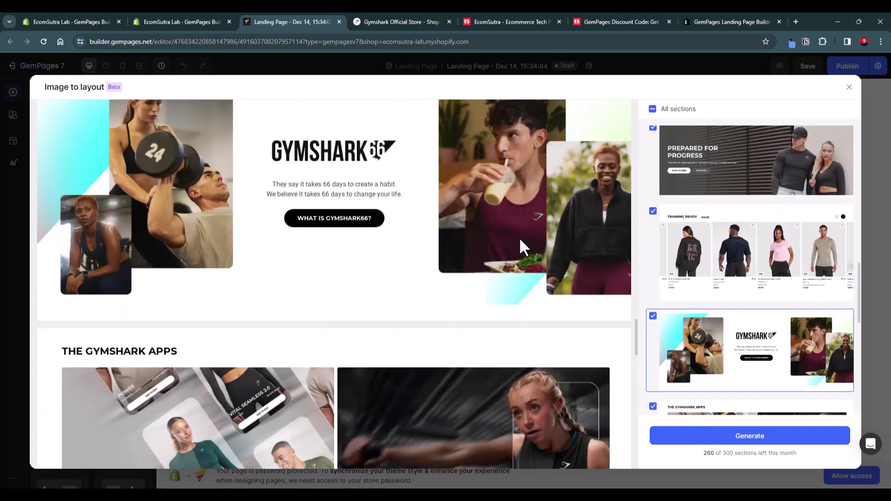
pyautogui.scroll(-12, 518, 238)
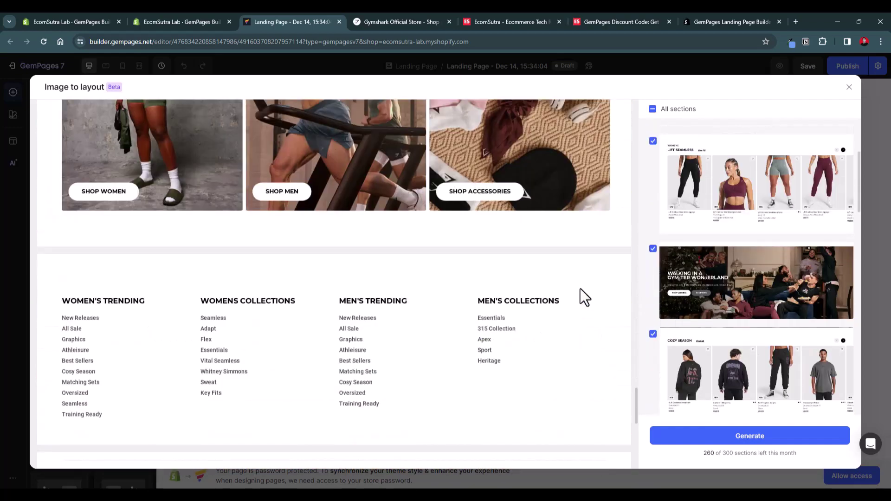
pyautogui.scroll(-3, 580, 288)
pyautogui.scroll(-3, 580, 279)
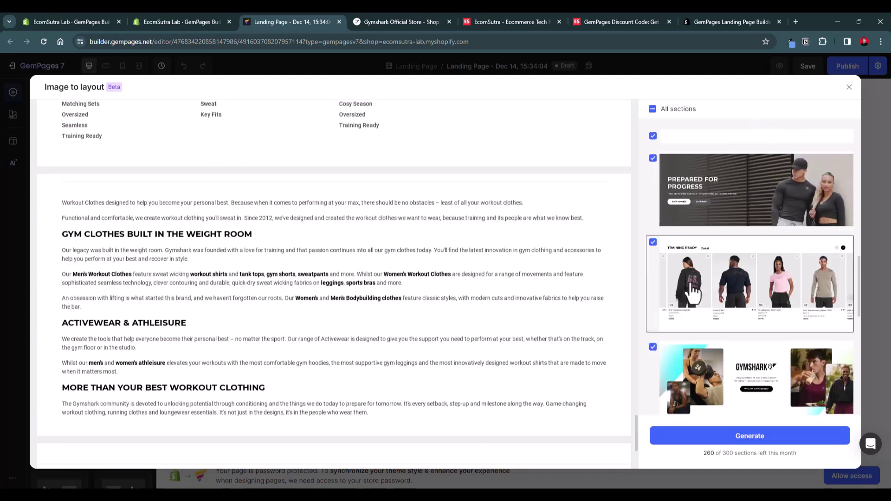
# Step: Exclude the SEO text and footer sections, then review the section list
pyautogui.click(653, 258)
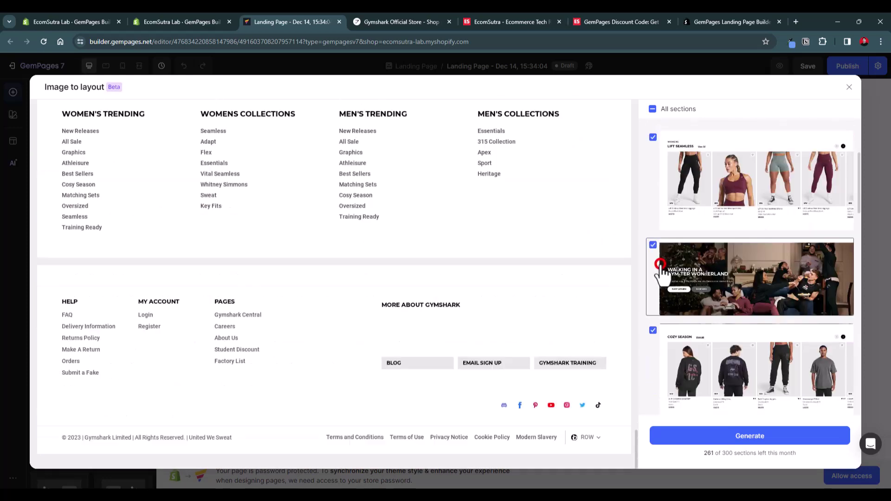
pyautogui.click(653, 352)
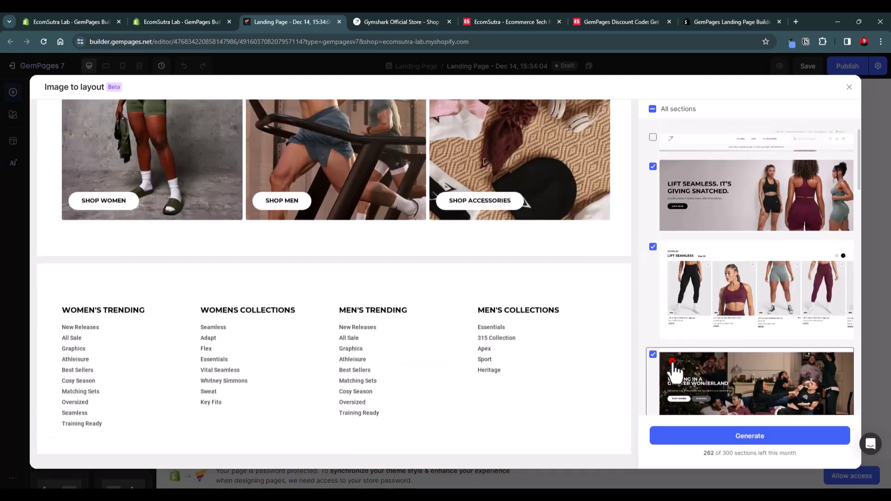
pyautogui.scroll(10, 475, 362)
pyautogui.scroll(10, 474, 360)
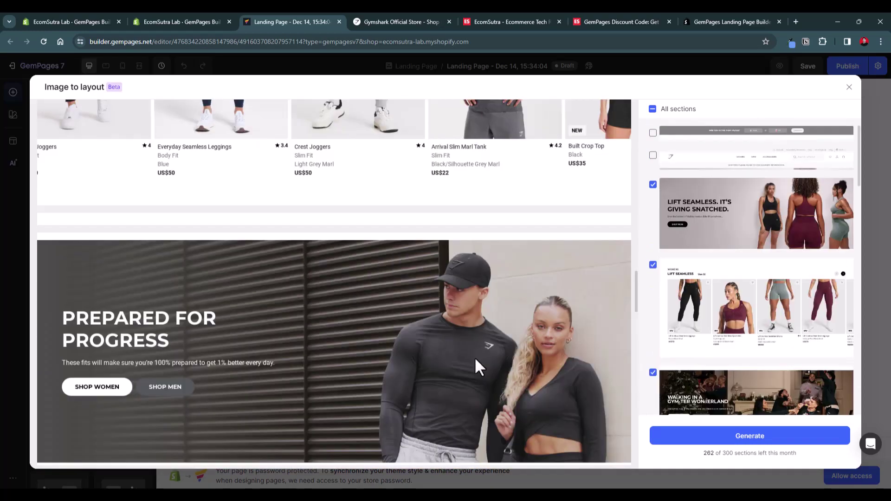
pyautogui.scroll(-15, 475, 358)
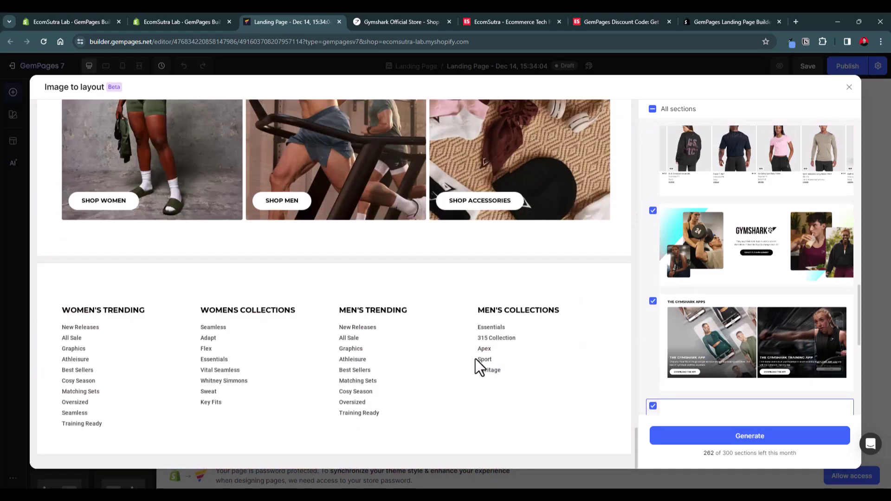
pyautogui.scroll(15, 475, 359)
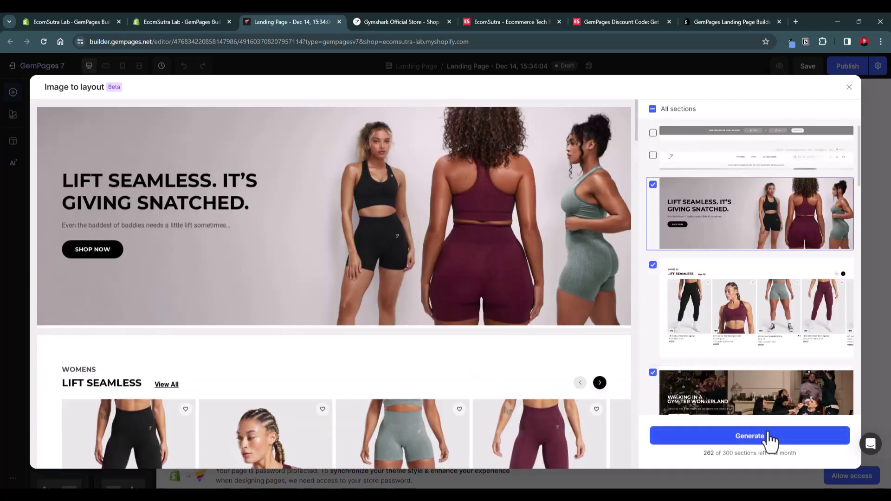
# Step: Generate the page and clear the GemAI placeholder image's source
pyautogui.click(769, 437)
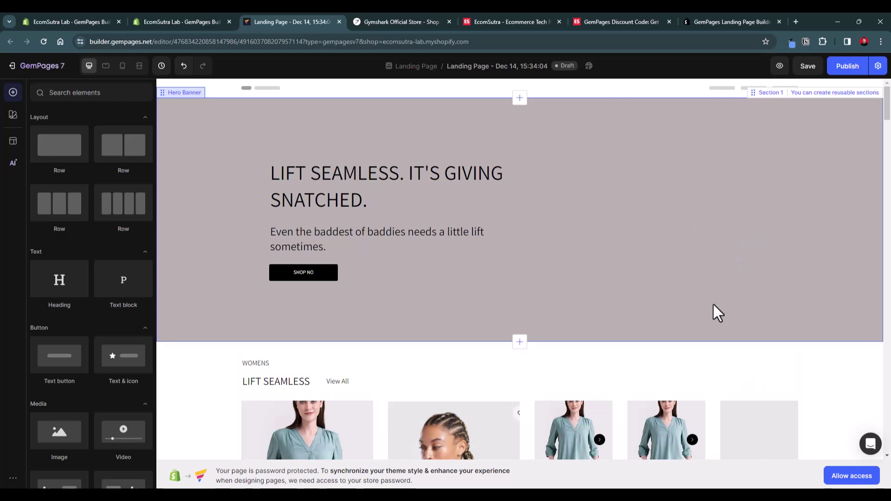
pyautogui.scroll(-10, 713, 305)
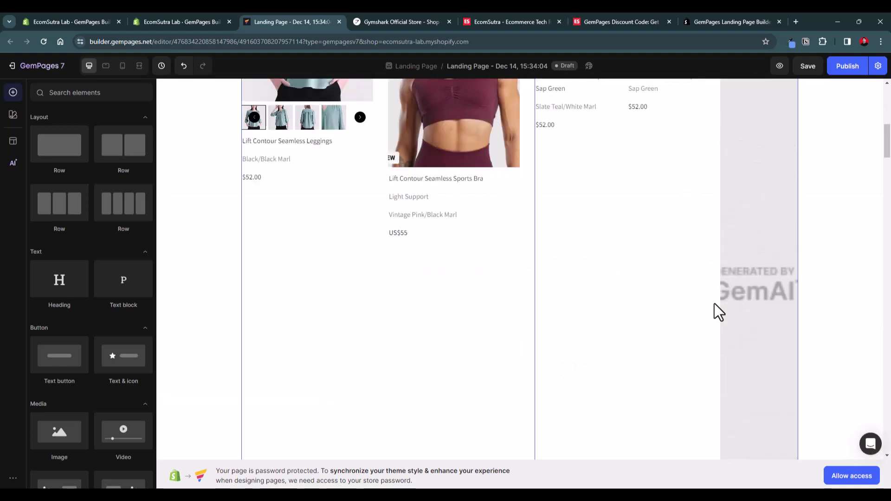
pyautogui.click(771, 272)
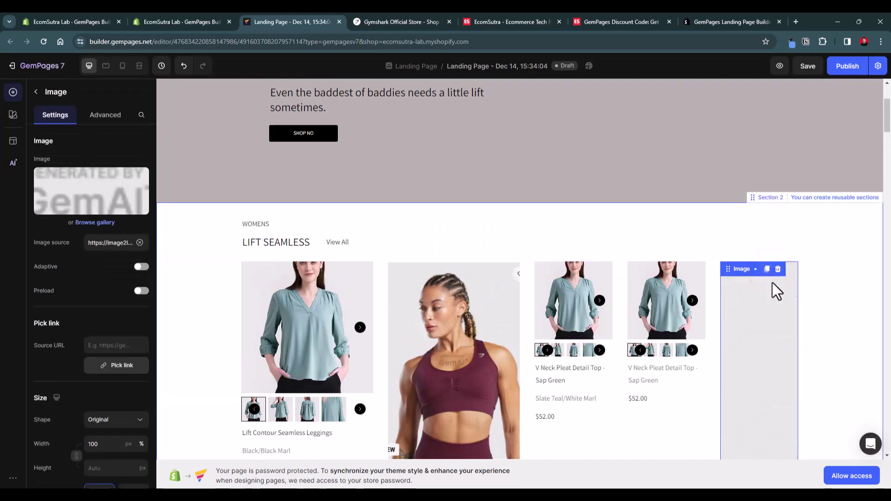
pyautogui.moveTo(124, 192)
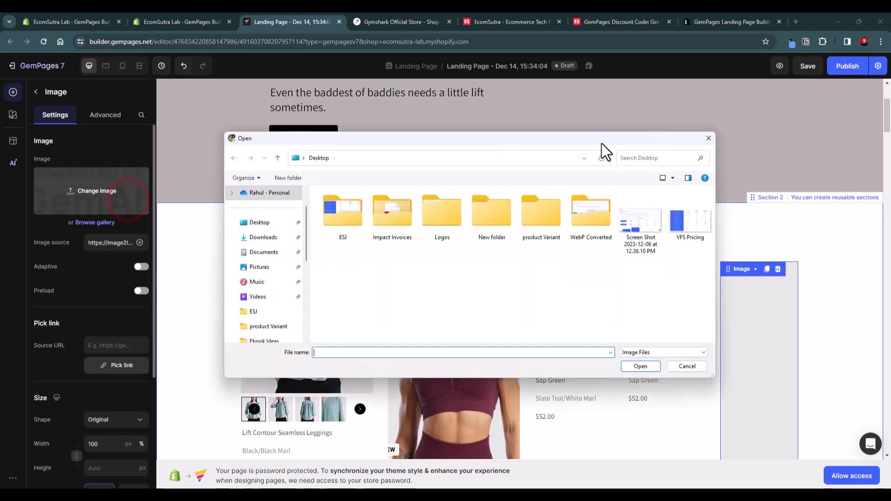
pyautogui.click(709, 139)
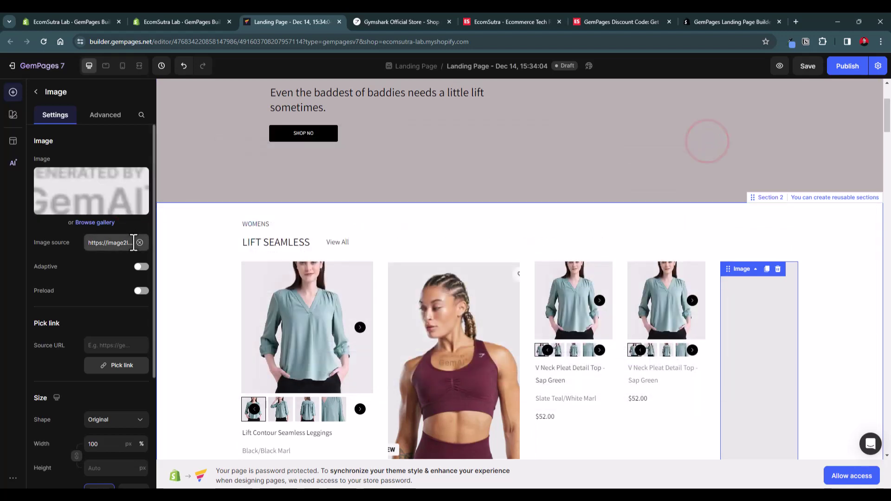
pyautogui.click(140, 243)
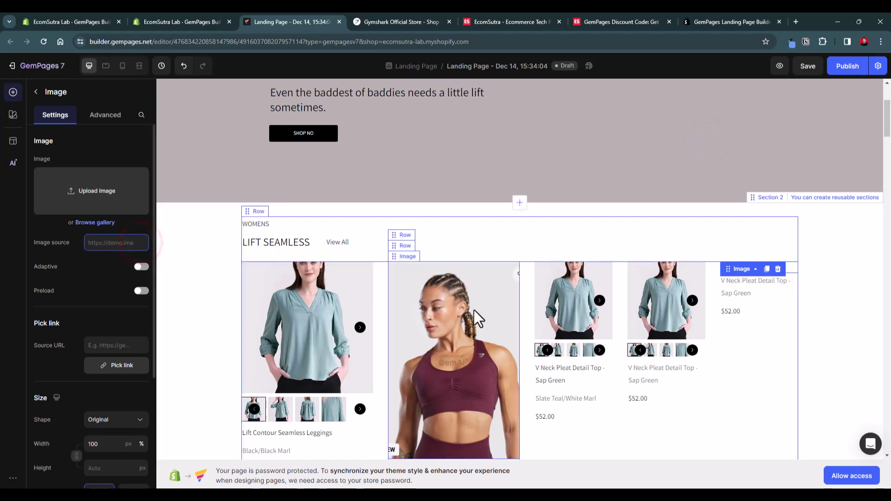
pyautogui.scroll(-12, 531, 342)
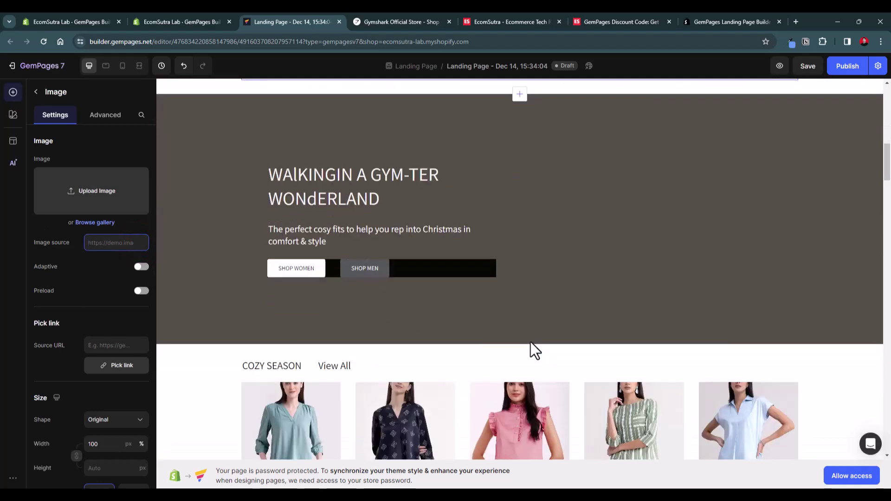
pyautogui.scroll(3, 531, 342)
pyautogui.scroll(-15, 530, 340)
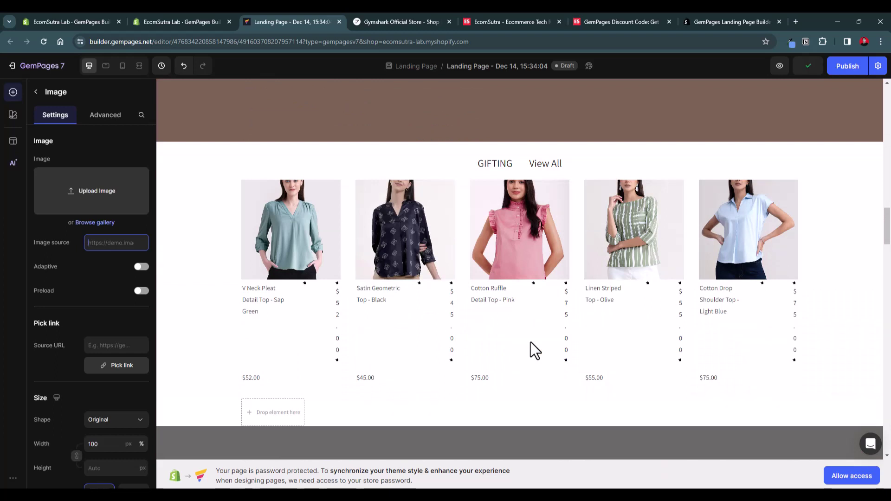
# Step: Undo the image removal and inspect the Lift Contour, sports-bra and V Neck images in the Lift Seamless row
pyautogui.hotkey('ctrl', 'z')
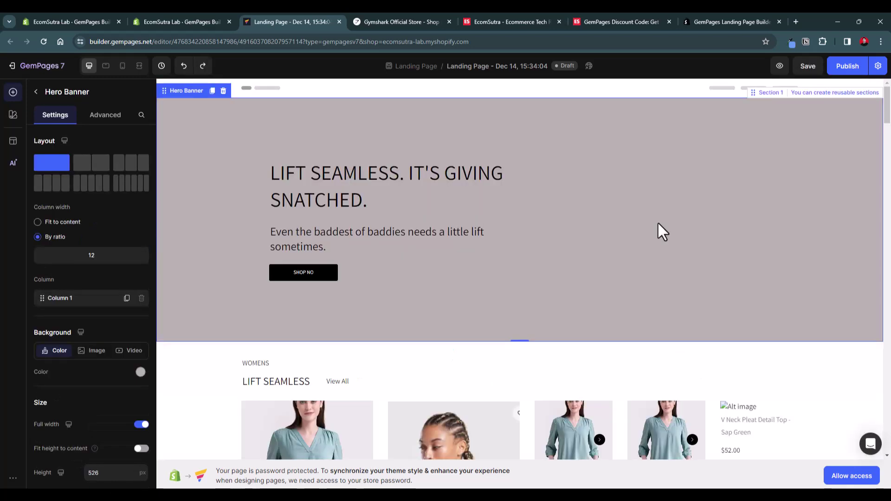
pyautogui.scroll(-10, 658, 224)
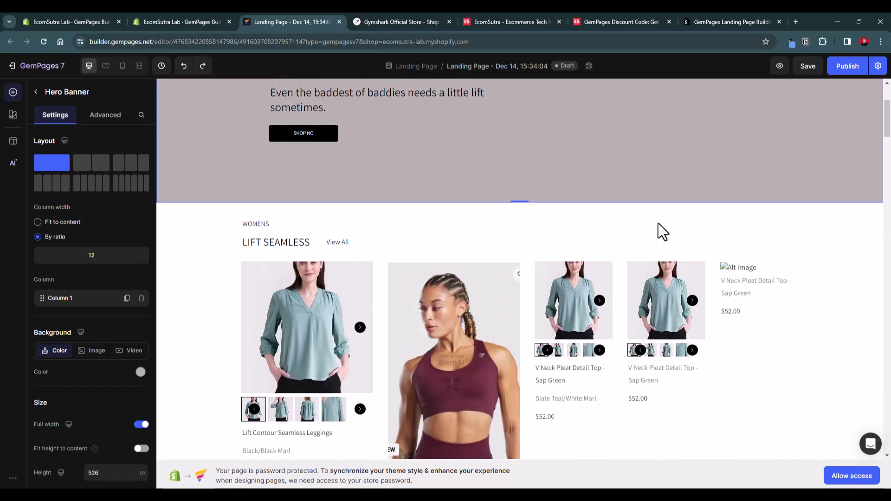
pyautogui.click(313, 304)
pyautogui.click(428, 306)
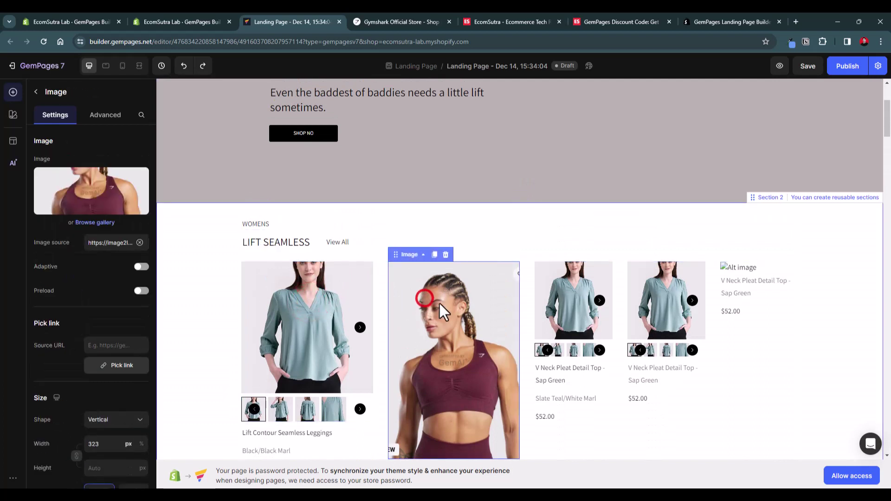
pyautogui.click(585, 293)
pyautogui.click(640, 290)
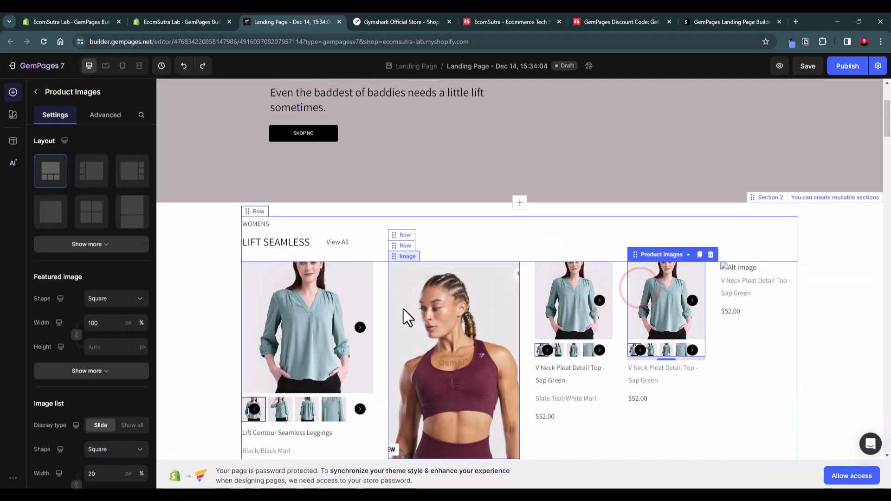
pyautogui.click(299, 299)
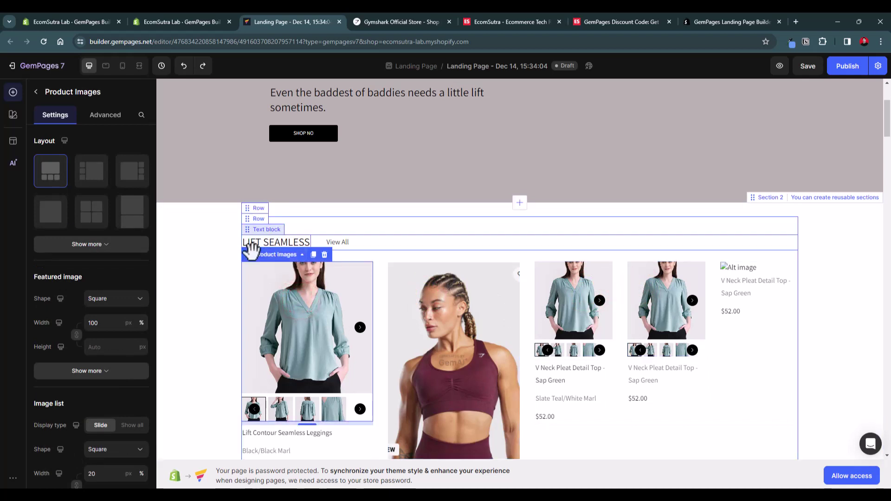
pyautogui.click(265, 281)
pyautogui.click(417, 296)
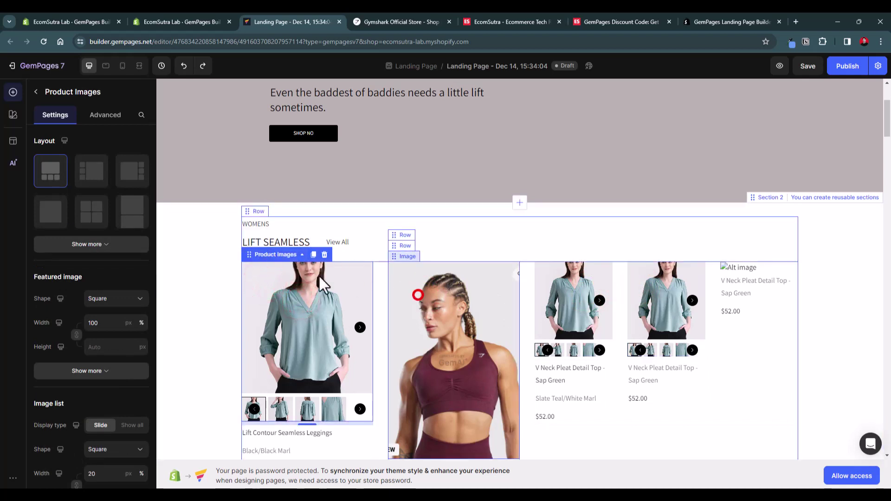
pyautogui.click(256, 238)
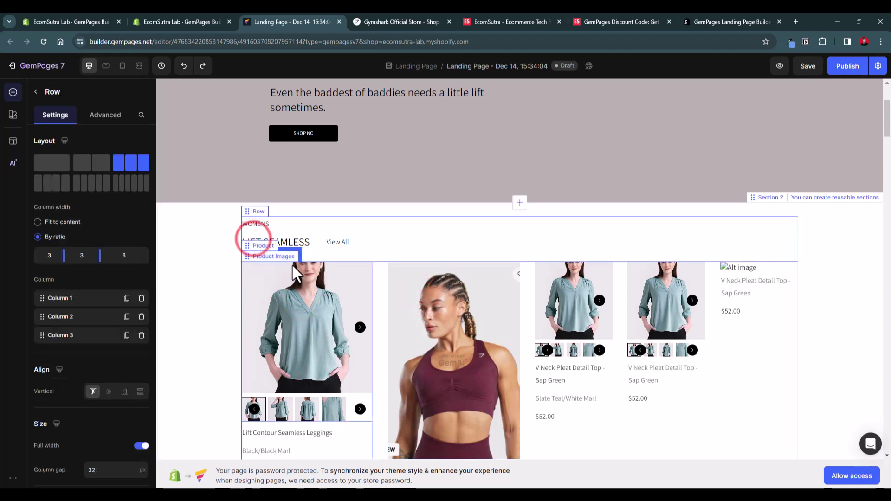
# Step: Replace the Lift Seamless row with a product list drawn from the Featured Products collection
pyautogui.press('Delete')
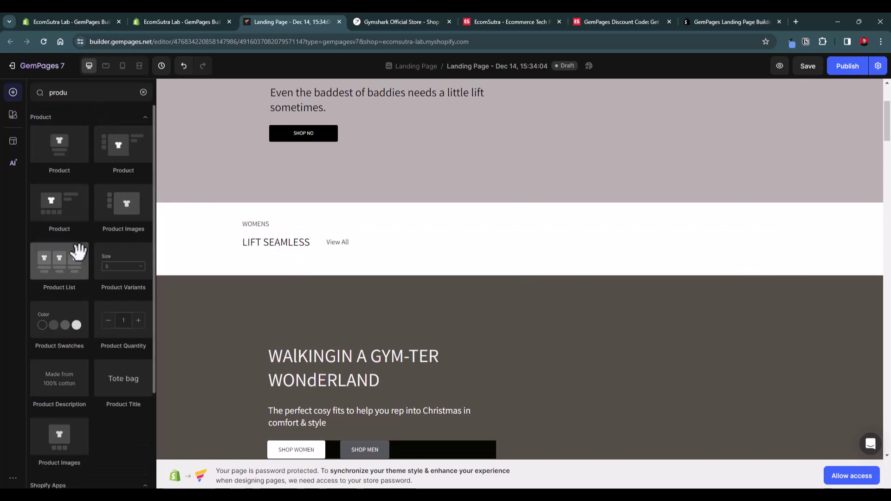
pyautogui.moveTo(60, 261); pyautogui.dragTo(347, 267)
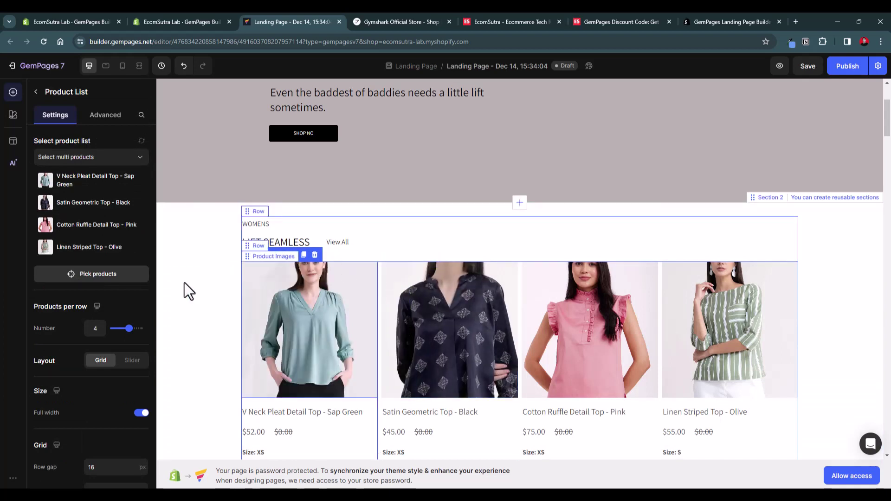
pyautogui.click(103, 157)
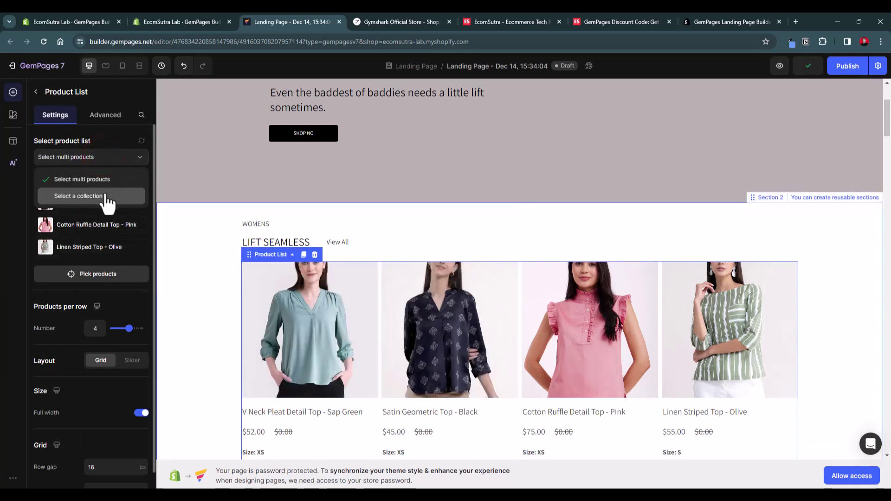
pyautogui.click(106, 198)
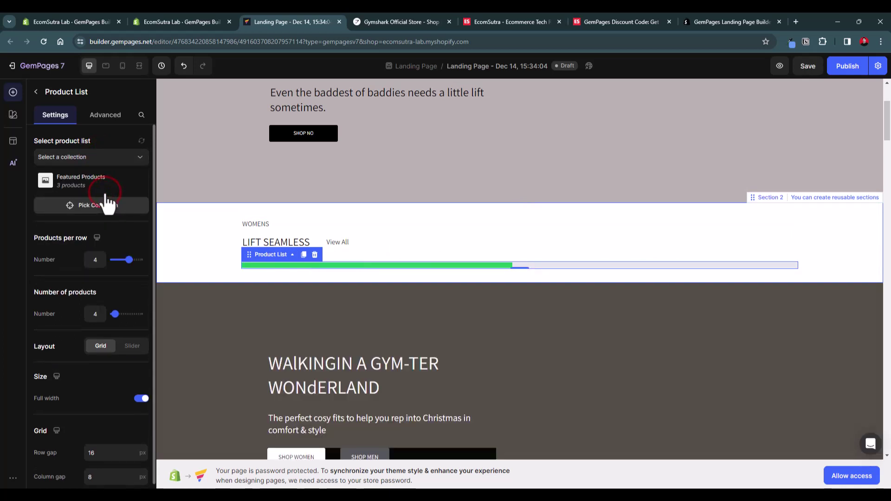
pyautogui.click(110, 208)
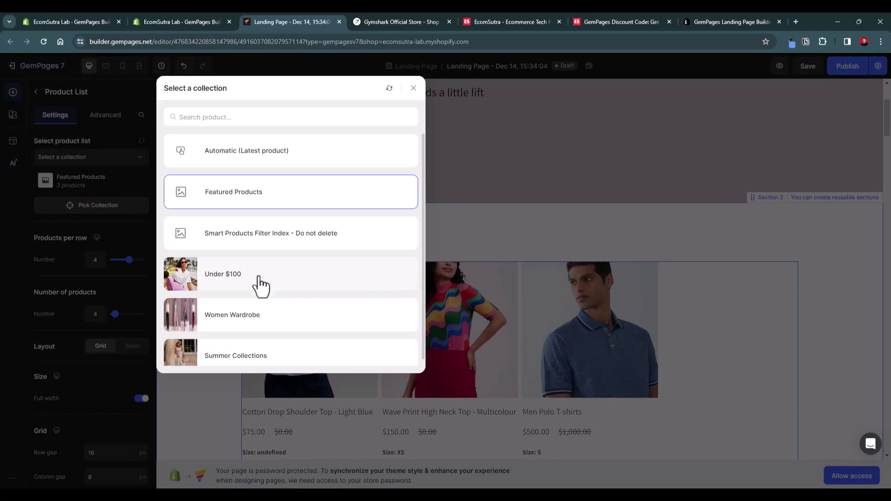
pyautogui.click(271, 197)
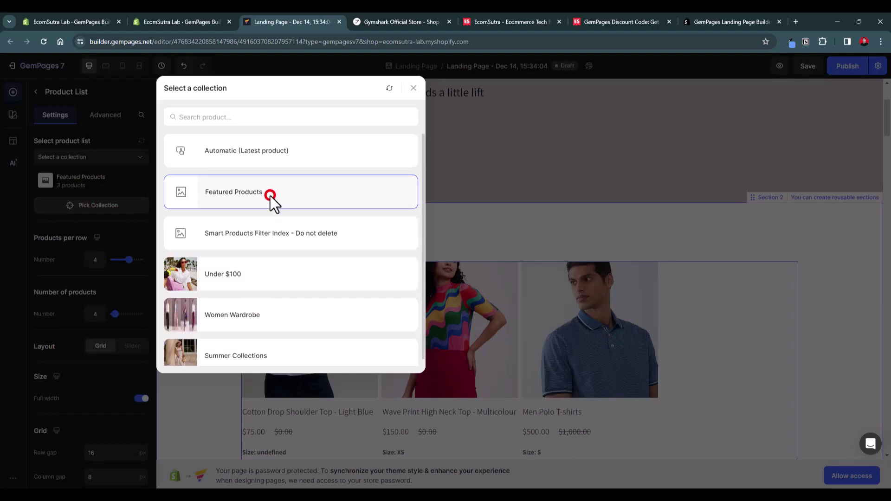
# Step: Rename the LIFT SEAMLESS heading to 'Featured Products'
pyautogui.scroll(-3, 416, 299)
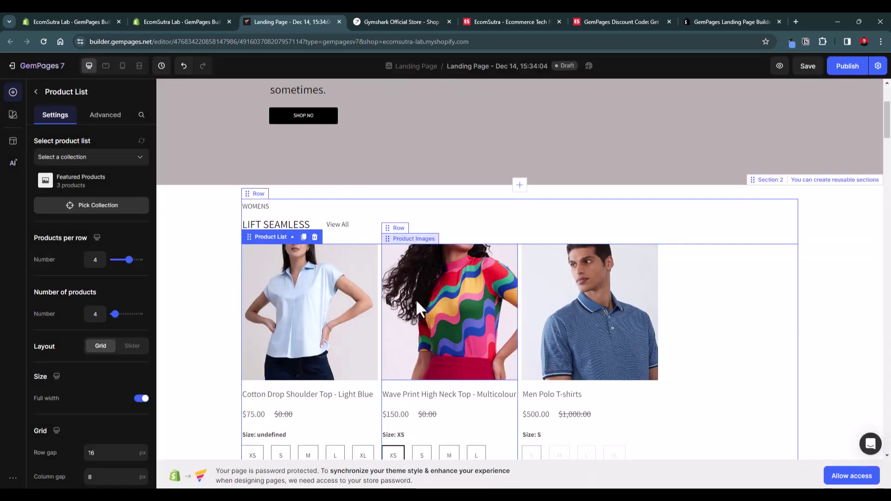
pyautogui.scroll(3, 416, 301)
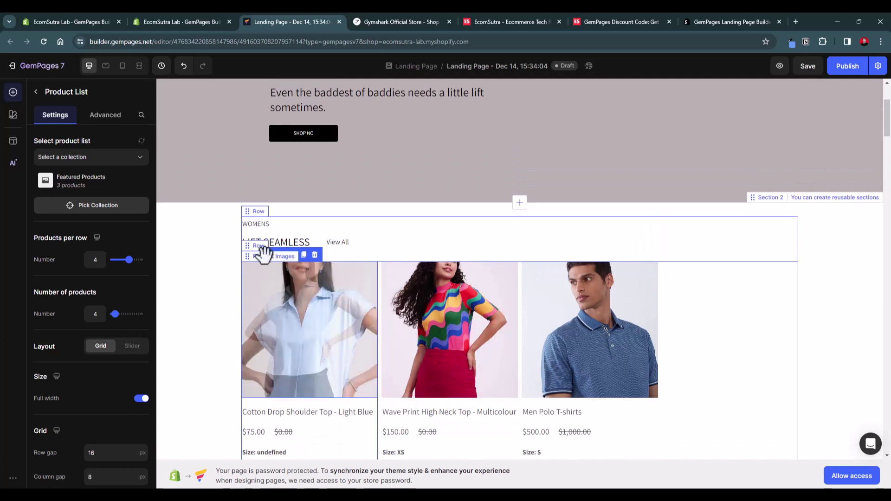
pyautogui.click(297, 239)
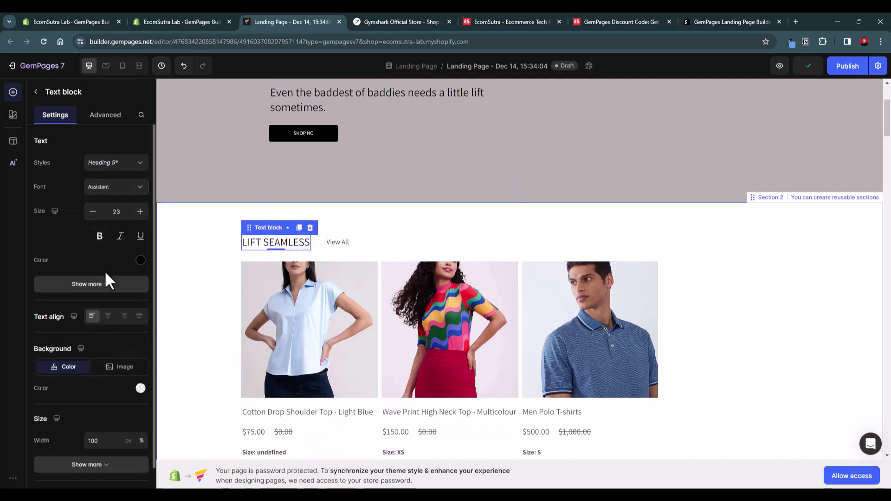
pyautogui.tripleClick(299, 245)
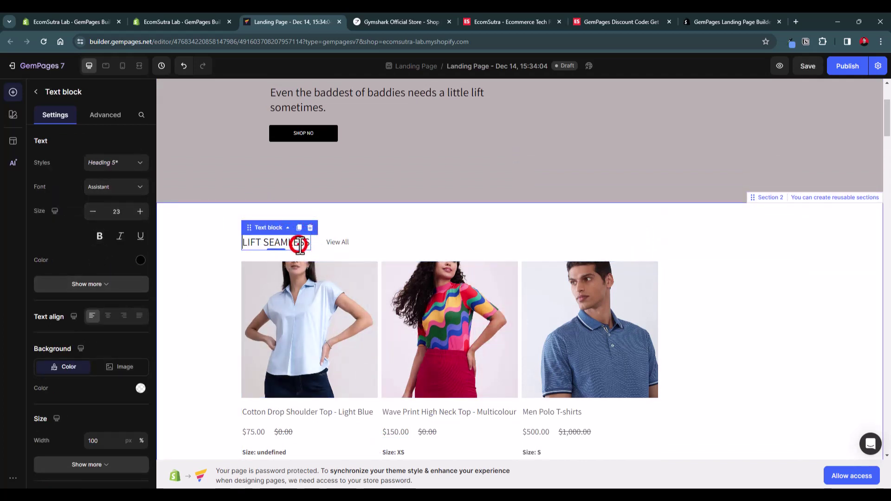
pyautogui.write('Featured Products')
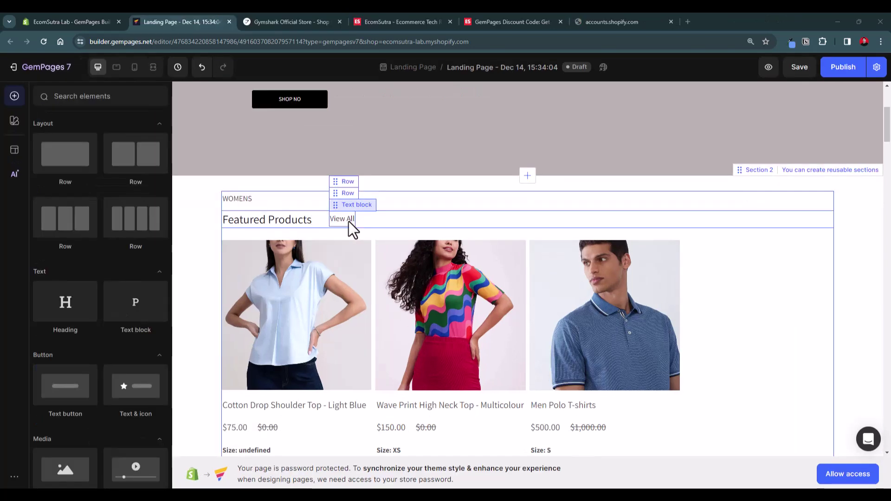
# Step: Source the COZY SEASON product list from the Under $100 collection, showing five $45–$75 tops
pyautogui.scroll(-9, 349, 221)
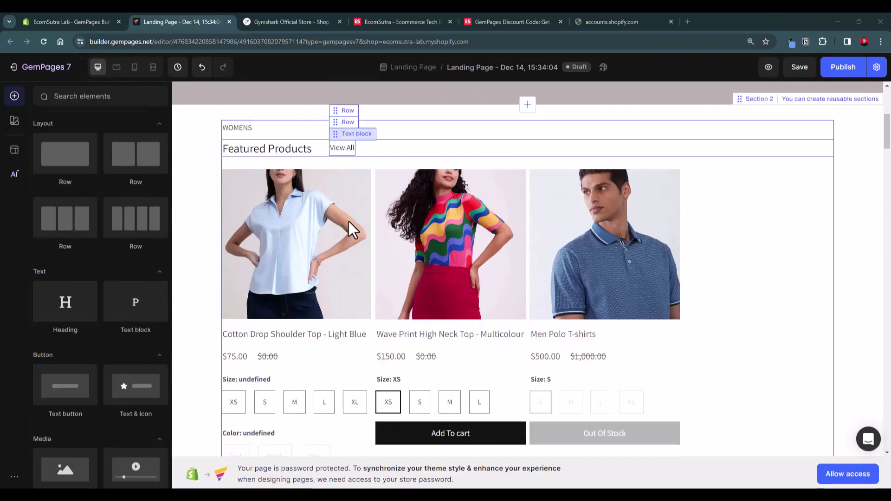
pyautogui.click(362, 226)
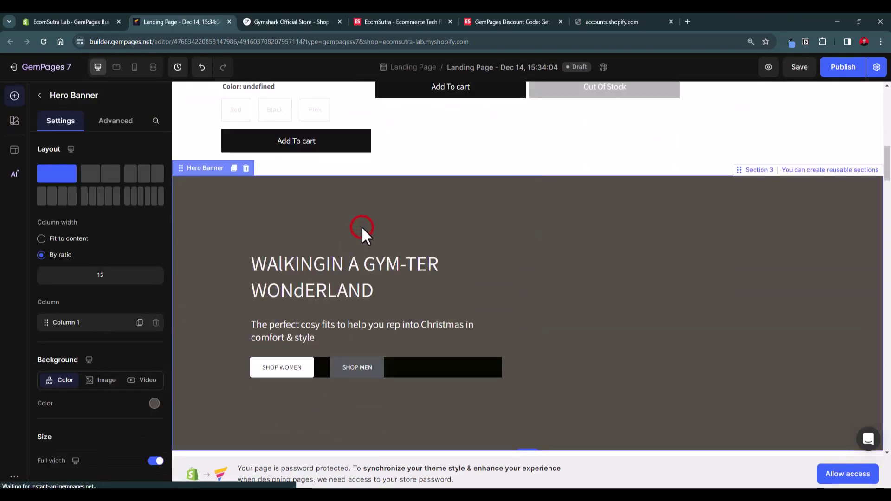
pyautogui.scroll(-10, 360, 225)
pyautogui.scroll(3, 361, 209)
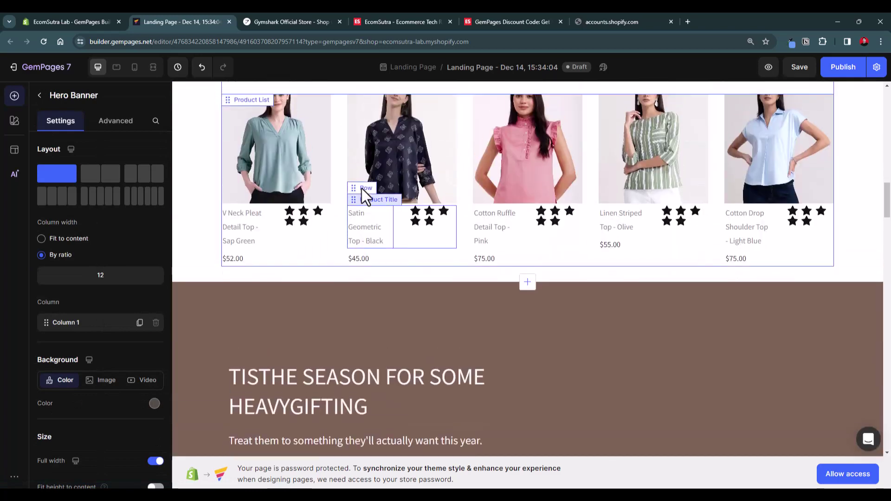
pyautogui.click(261, 195)
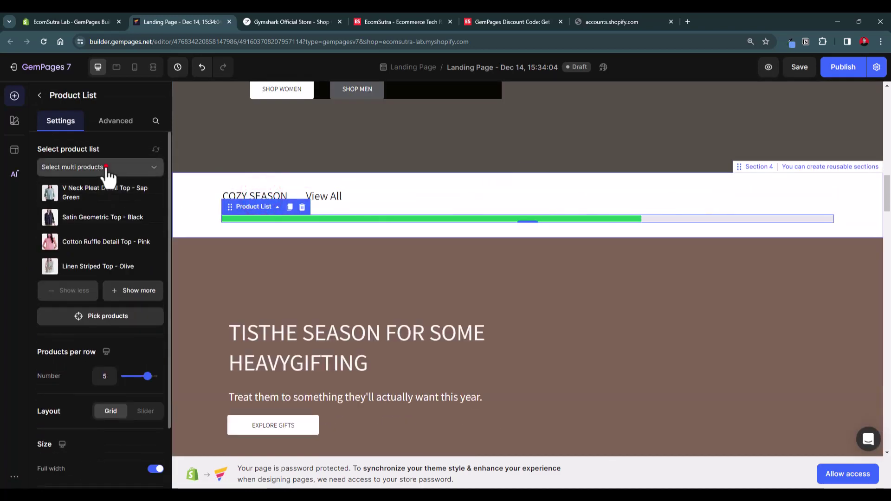
pyautogui.click(107, 170)
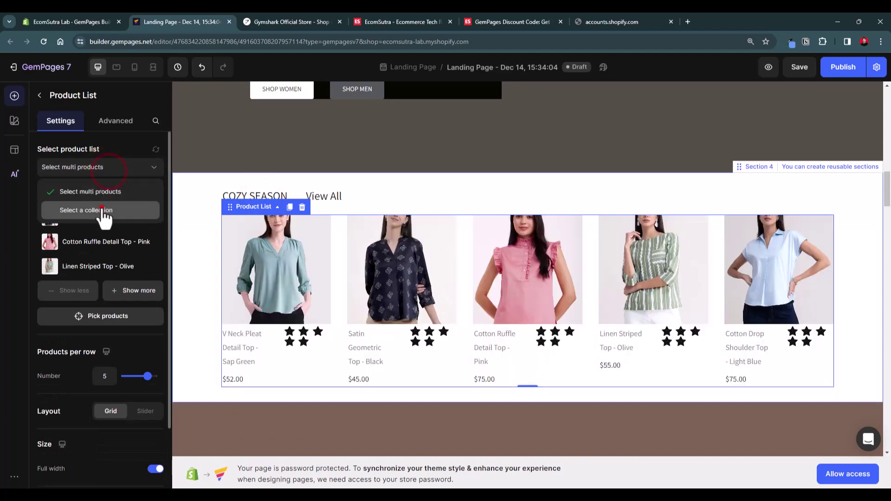
pyautogui.click(103, 211)
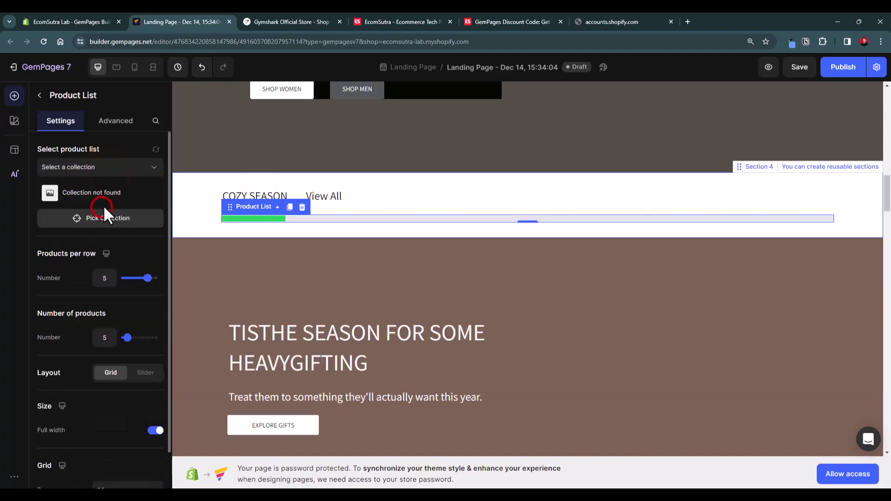
pyautogui.click(120, 221)
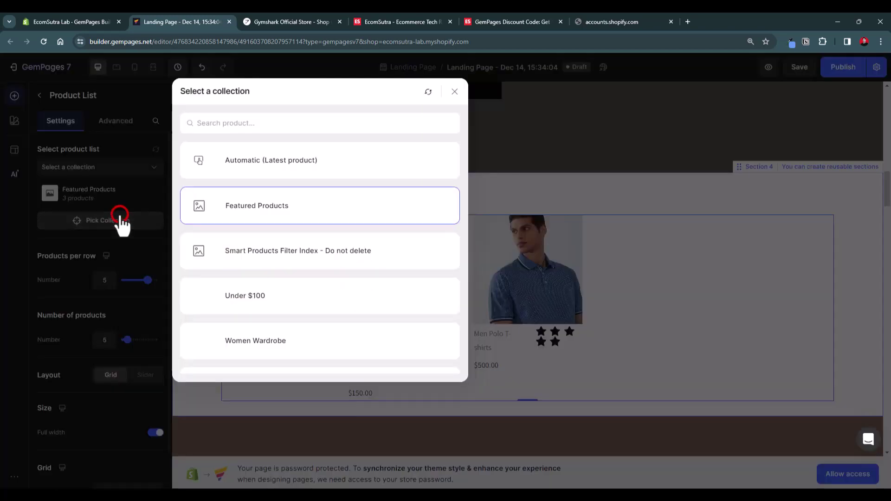
pyautogui.click(260, 303)
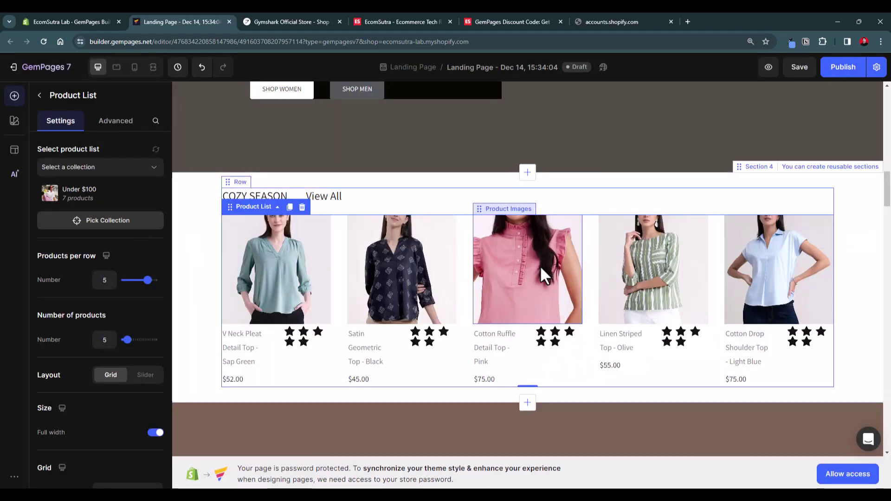
pyautogui.click(250, 196)
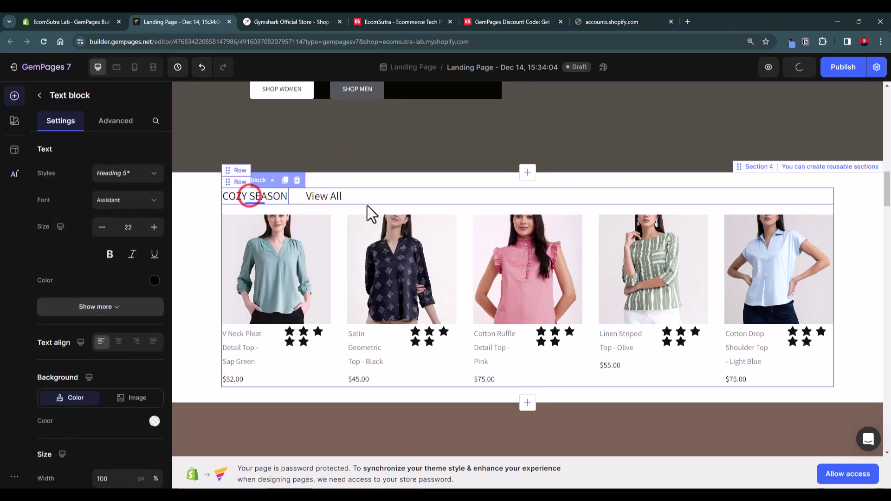
pyautogui.scroll(-6, 367, 205)
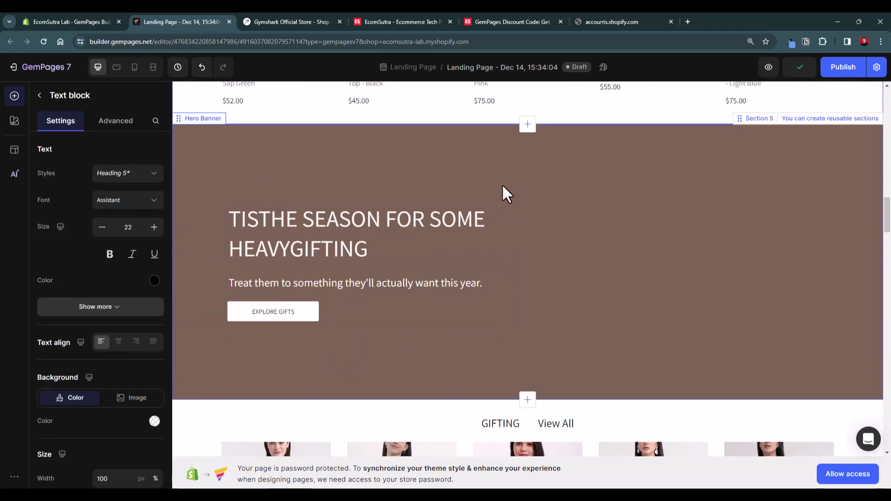
# Step: Save the draft and return to the GemPages dashboard listing Landing Page - Dec 14, 15:34:04
pyautogui.scroll(-6, 507, 177)
pyautogui.scroll(3, 507, 176)
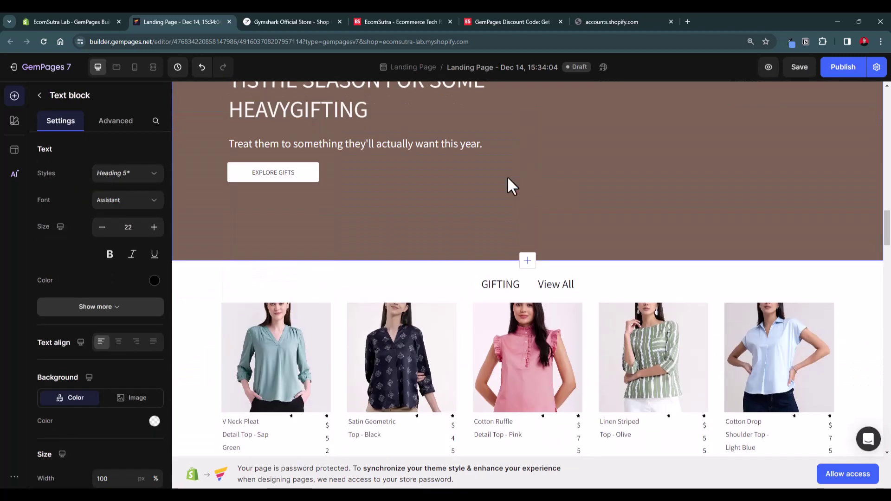
pyautogui.scroll(-6, 508, 178)
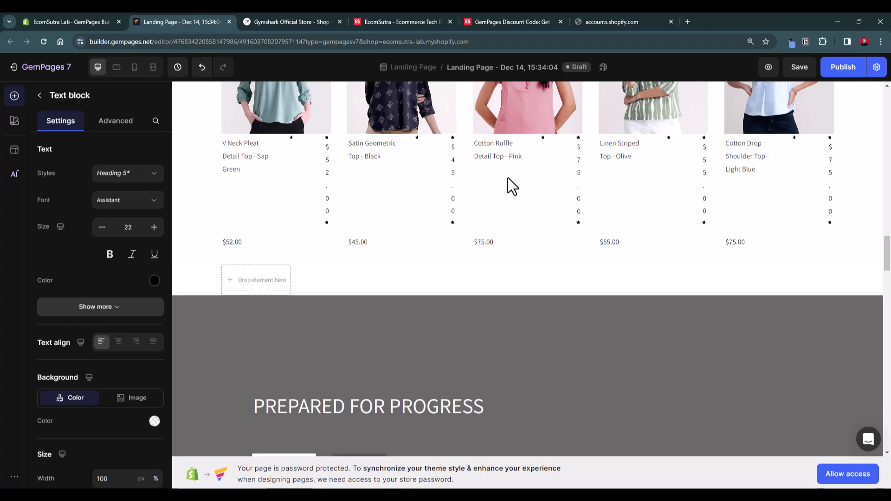
pyautogui.scroll(20, 508, 177)
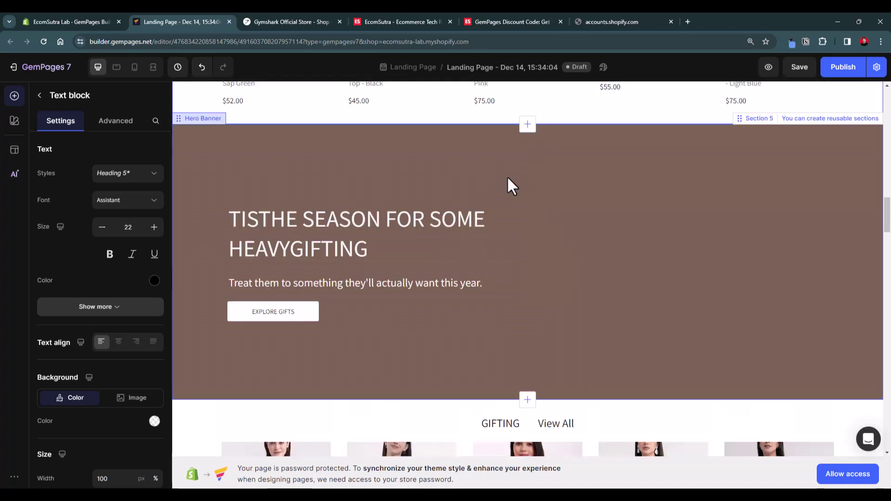
pyautogui.scroll(3, 511, 186)
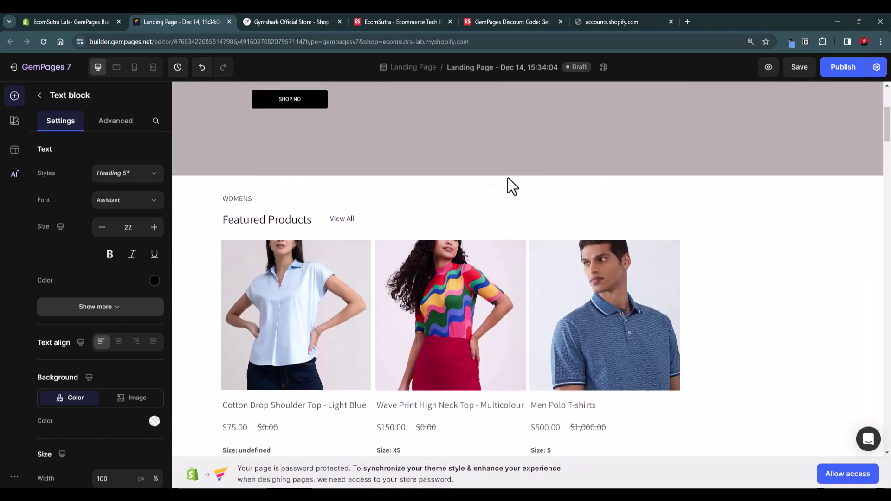
pyautogui.scroll(4, 511, 186)
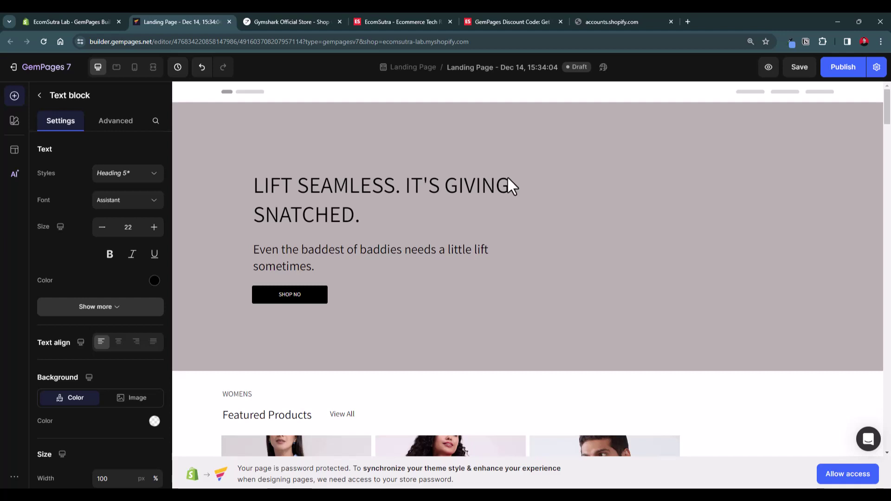
pyautogui.click(800, 69)
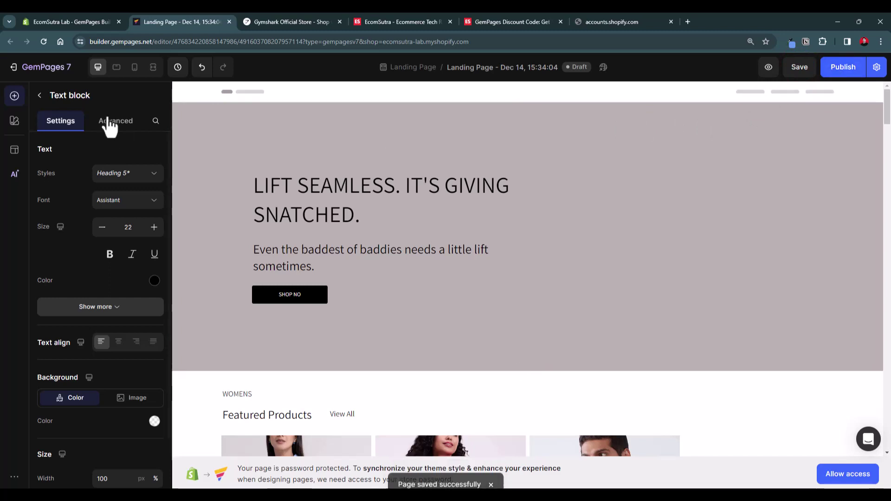
pyautogui.click(47, 68)
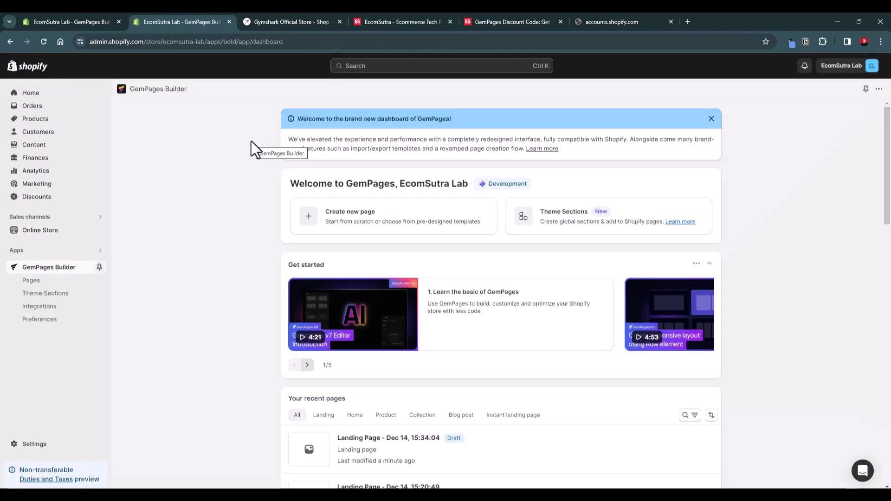
pyautogui.scroll(-6, 378, 199)
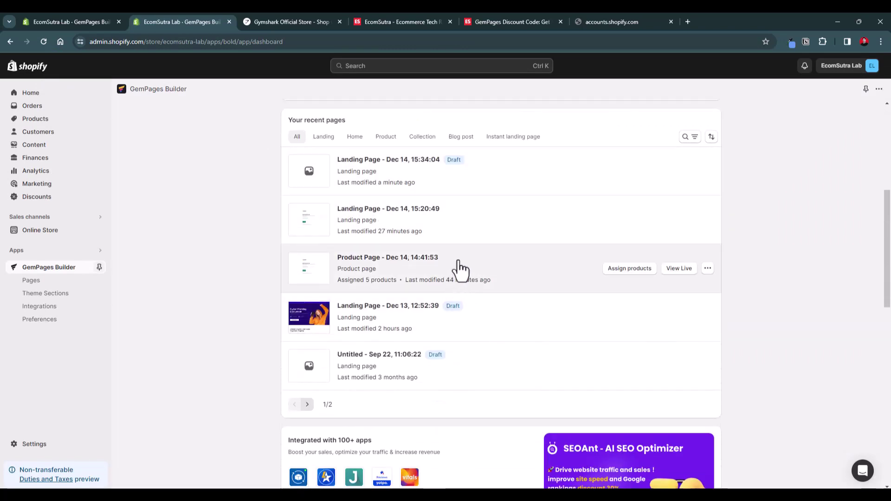
pyautogui.click(634, 270)
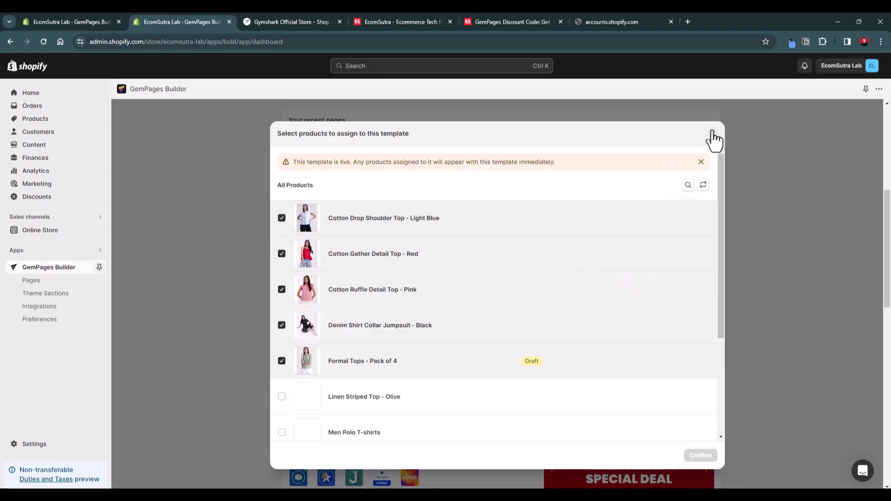
pyautogui.click(713, 134)
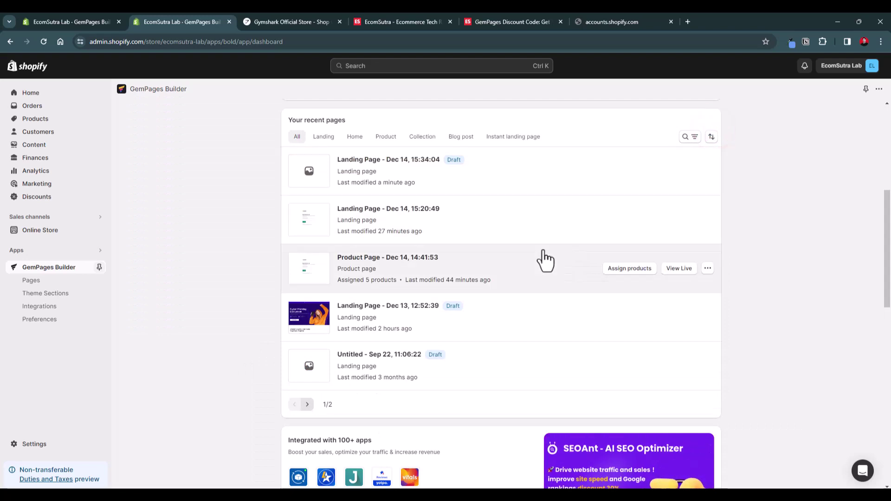
pyautogui.scroll(-3, 545, 261)
pyautogui.scroll(3, 546, 260)
pyautogui.scroll(3, 546, 259)
pyautogui.scroll(3, 547, 258)
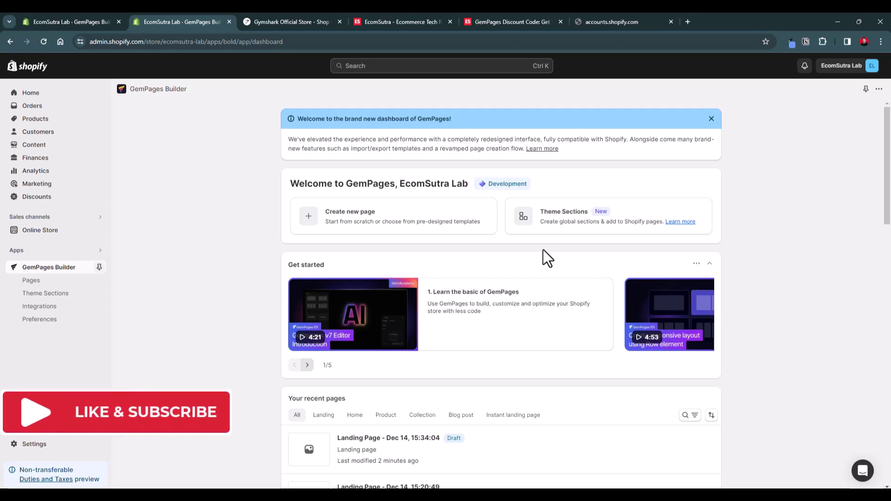
# Step: On the GemPages Discount Code page, highlight the 31st December 2023 end date
pyautogui.click(522, 22)
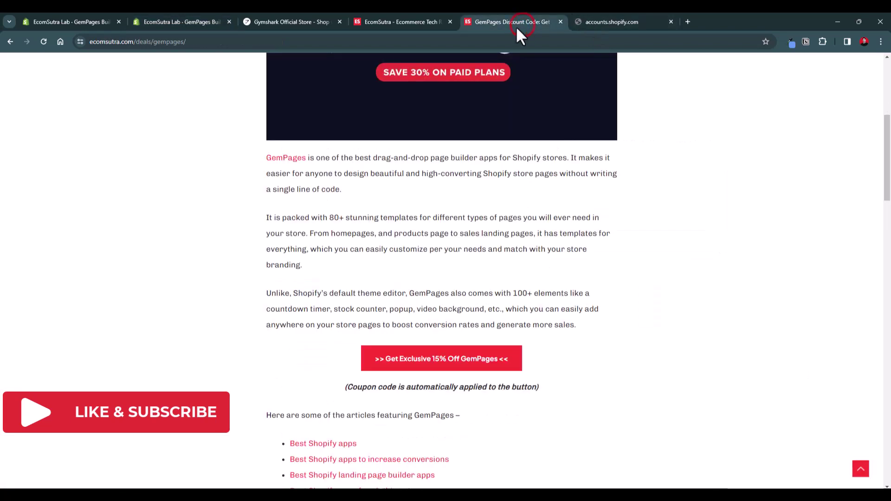
pyautogui.scroll(-5, 417, 214)
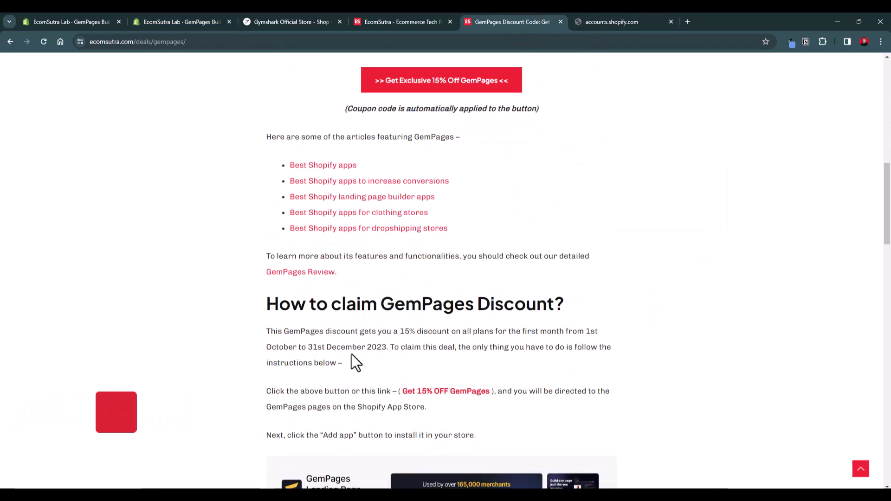
pyautogui.moveTo(310, 349); pyautogui.dragTo(389, 349)
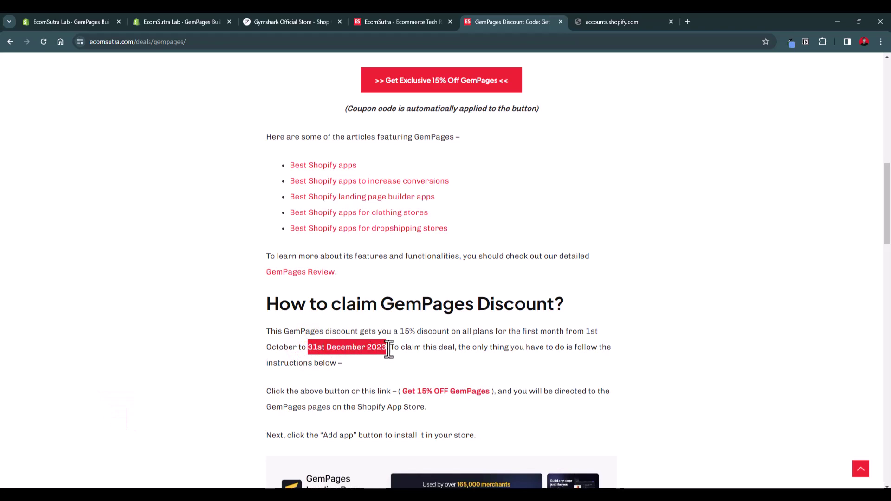
pyautogui.scroll(15, 388, 349)
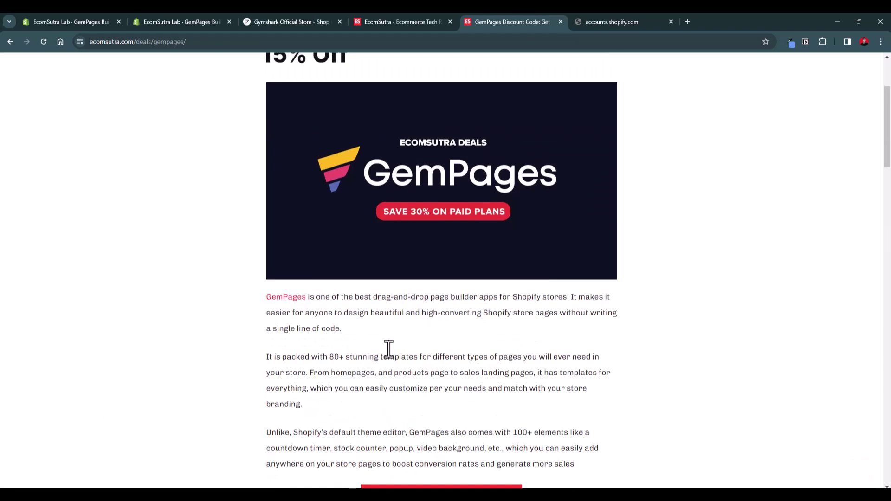